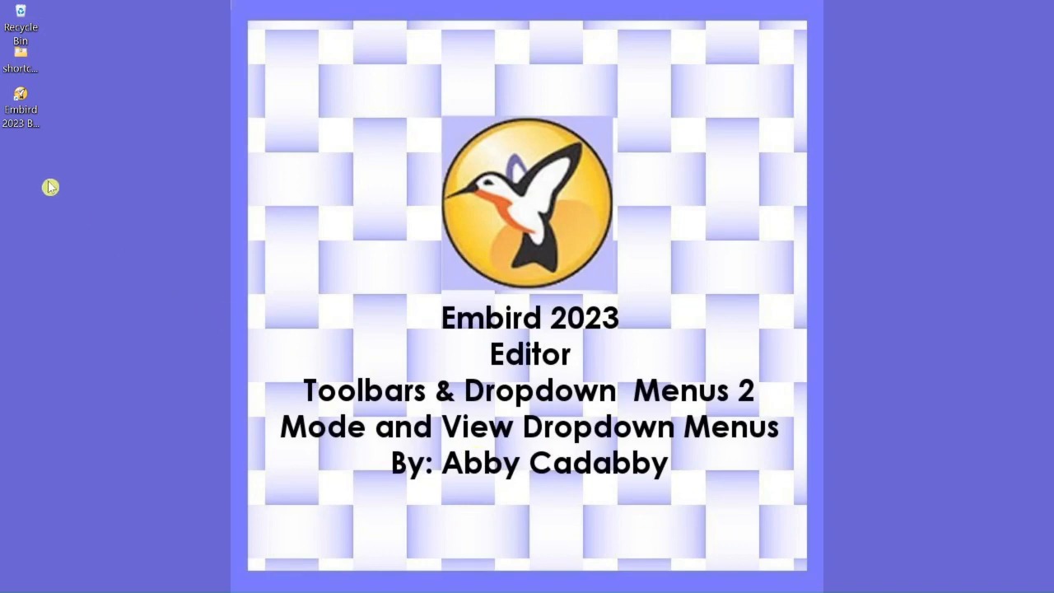
# Launch the Embird 2023 Editor and look over the available editing modes.
pyautogui.doubleClick(21, 105)
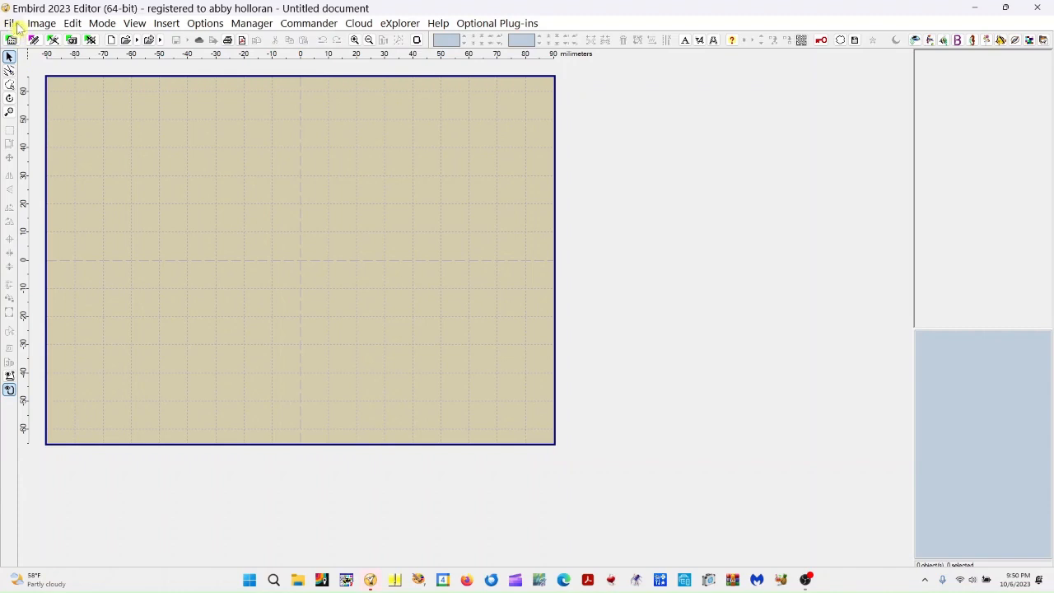
pyautogui.click(101, 25)
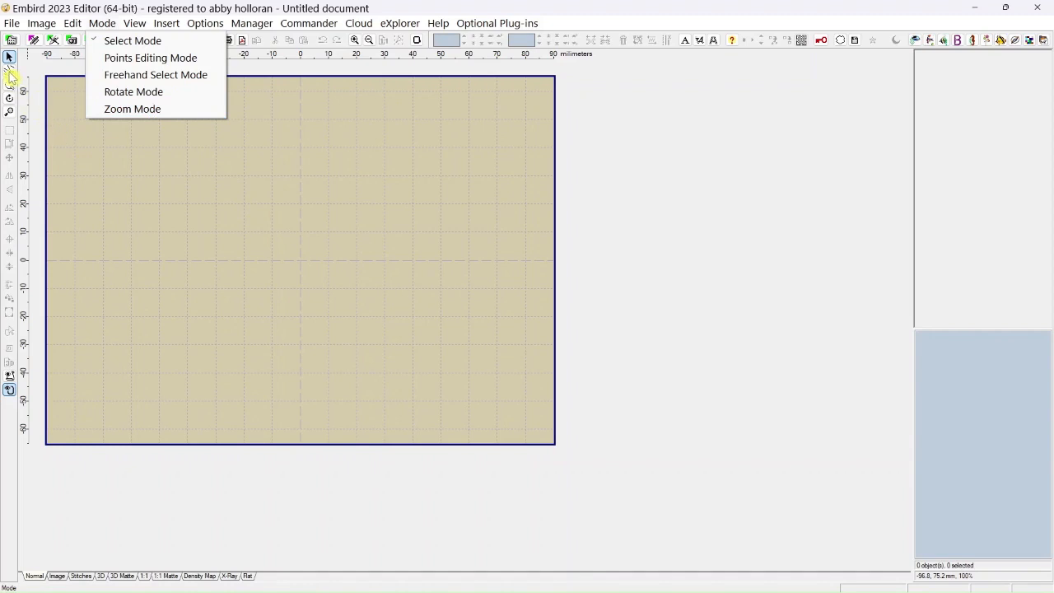
pyautogui.click(69, 121)
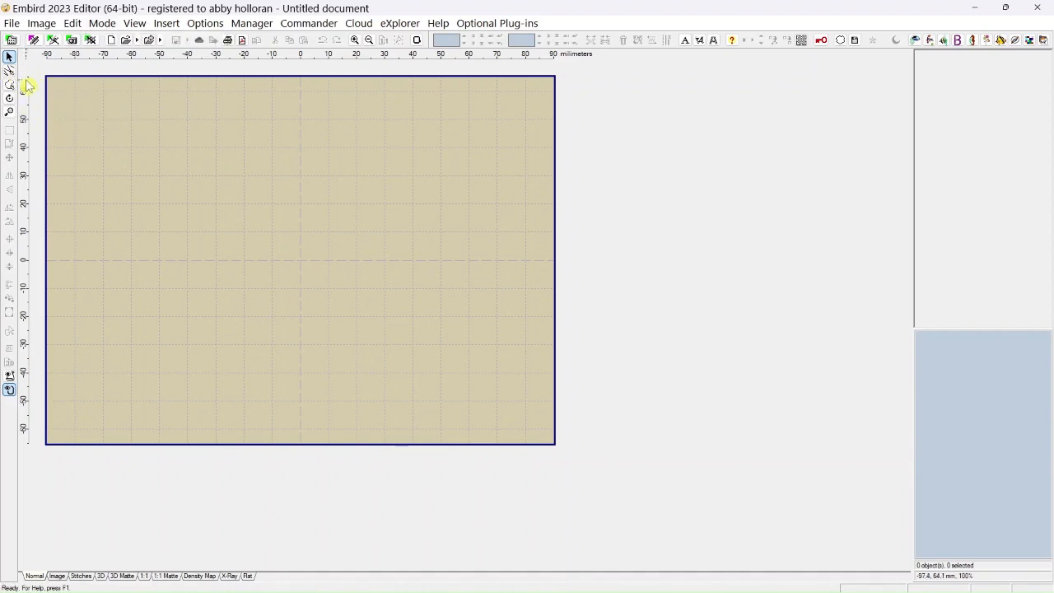
# Open the design file 90011.vip from the AD 1125 Tropical Fish folder.
pyautogui.click(12, 24)
pyautogui.click(37, 57)
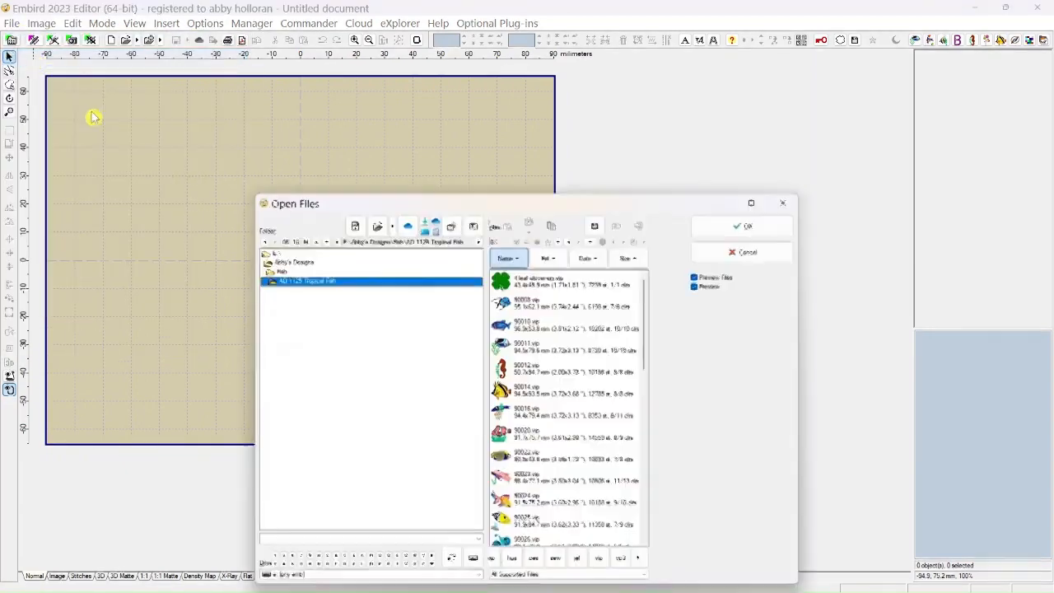
pyautogui.click(522, 346)
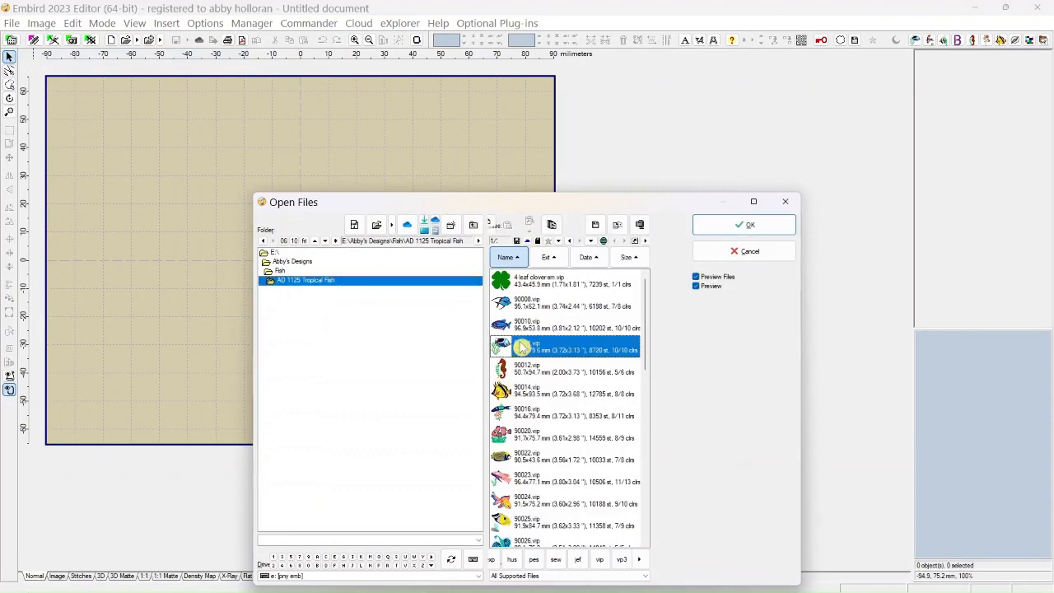
pyautogui.click(731, 230)
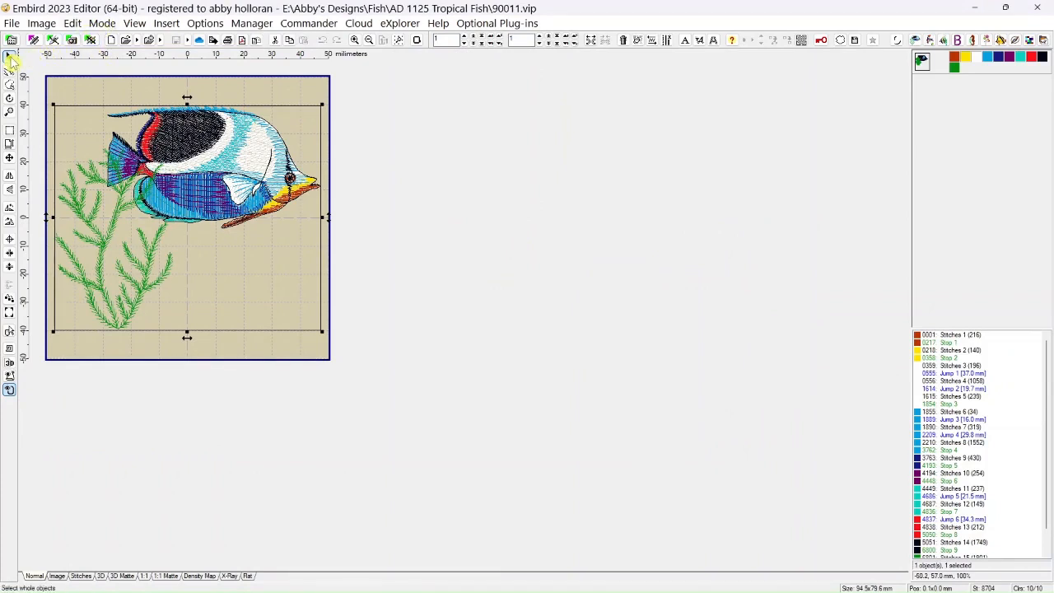
# In Select Mode, scale the fish design proportionally to about 91 × 76.5 mm and to about 54 × 45 mm, undoing each resize.
pyautogui.click(10, 58)
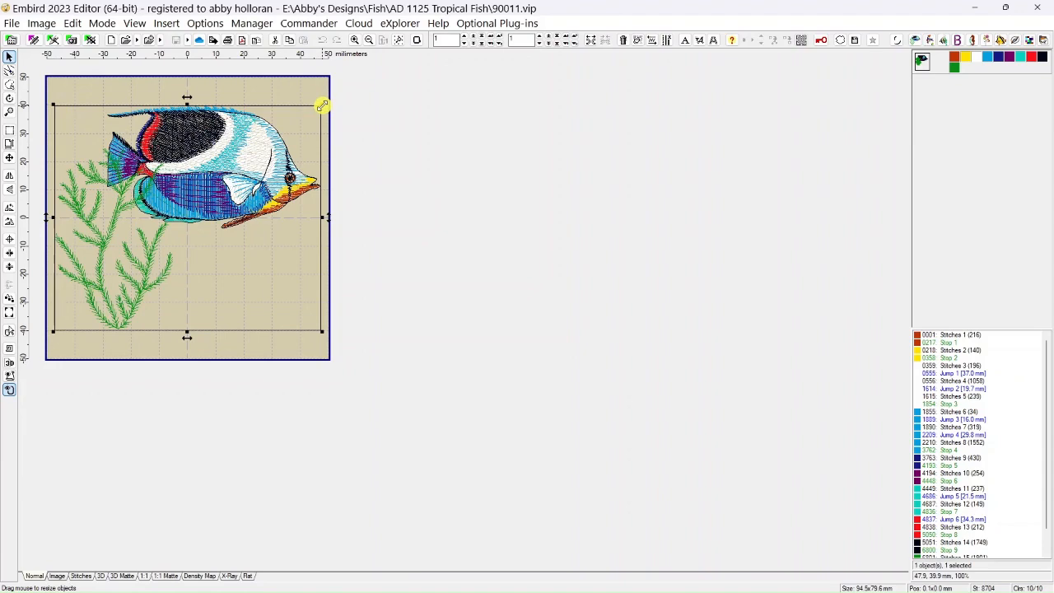
pyautogui.moveTo(322, 106); pyautogui.dragTo(178, 235)
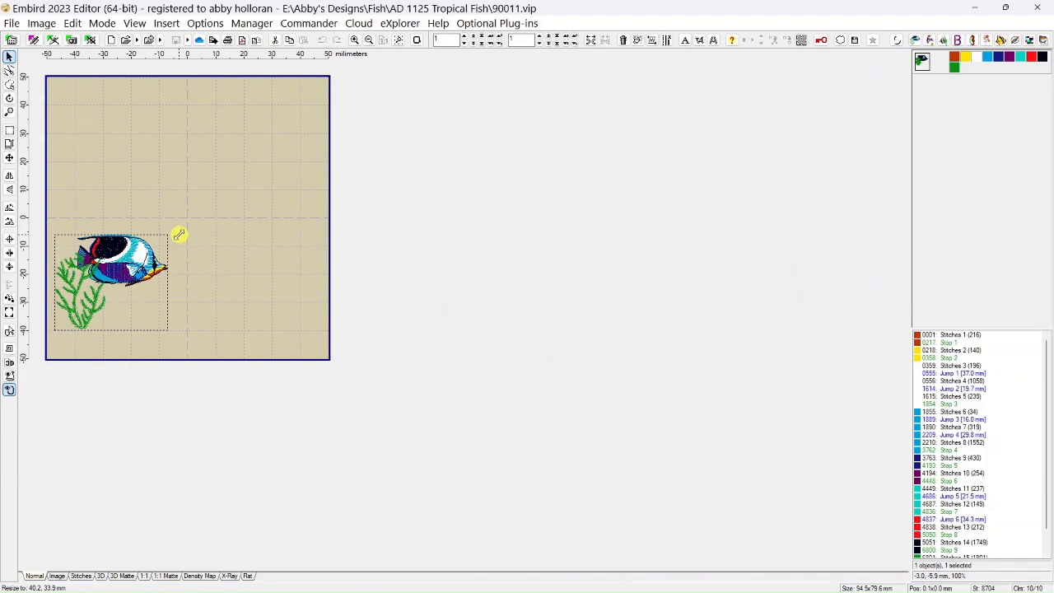
pyautogui.moveTo(179, 235); pyautogui.dragTo(339, 112)
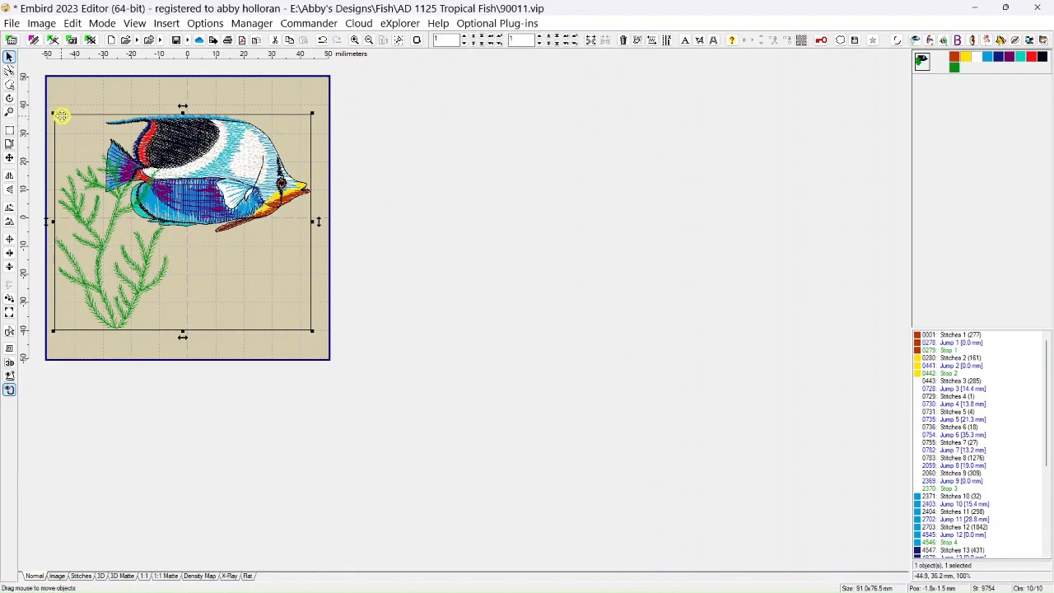
pyautogui.moveTo(55, 112); pyautogui.dragTo(123, 191)
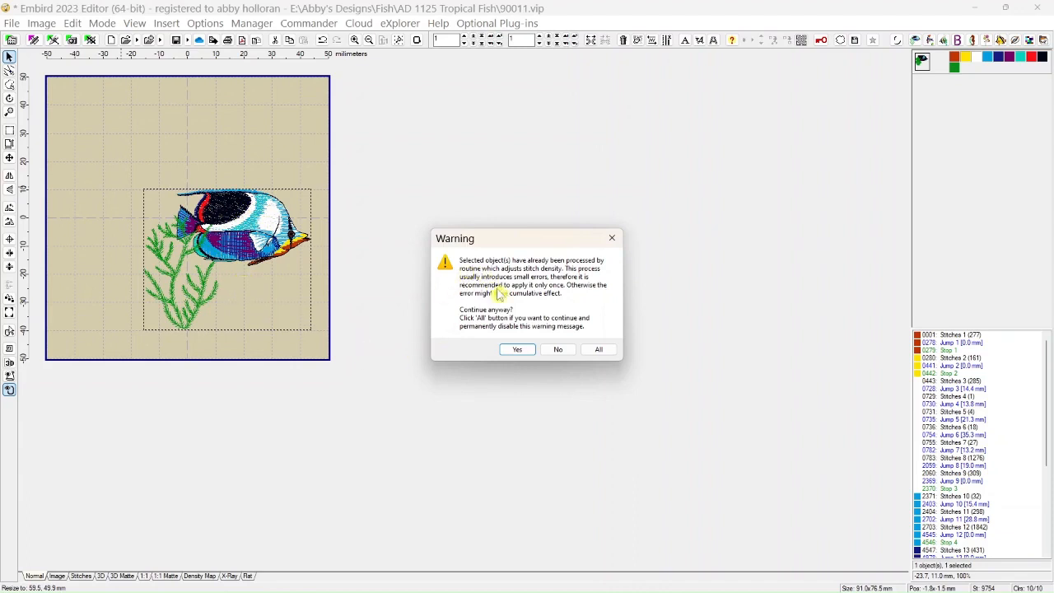
pyautogui.click(557, 351)
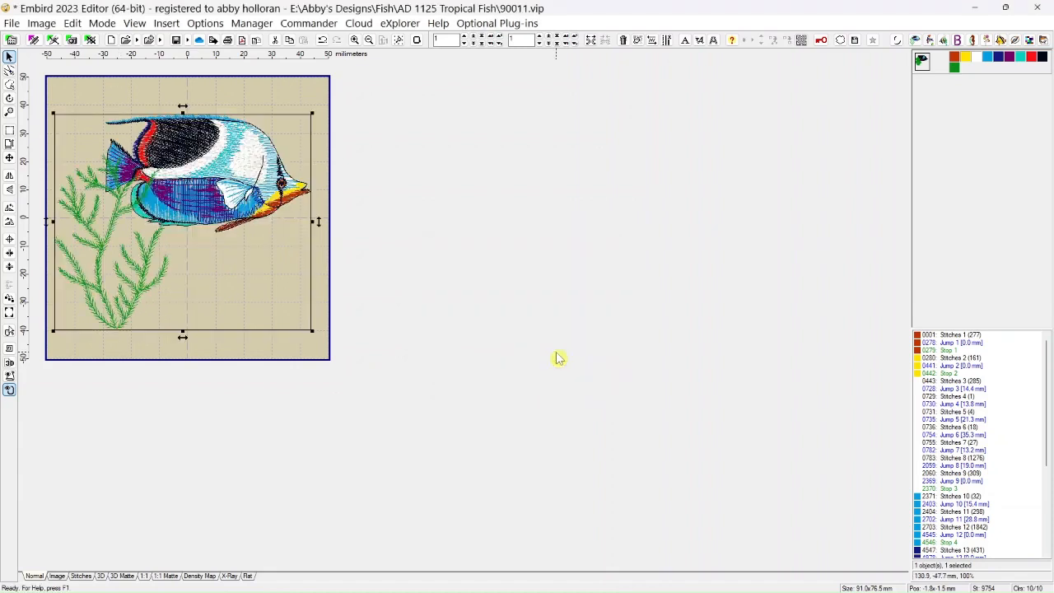
pyautogui.click(321, 41)
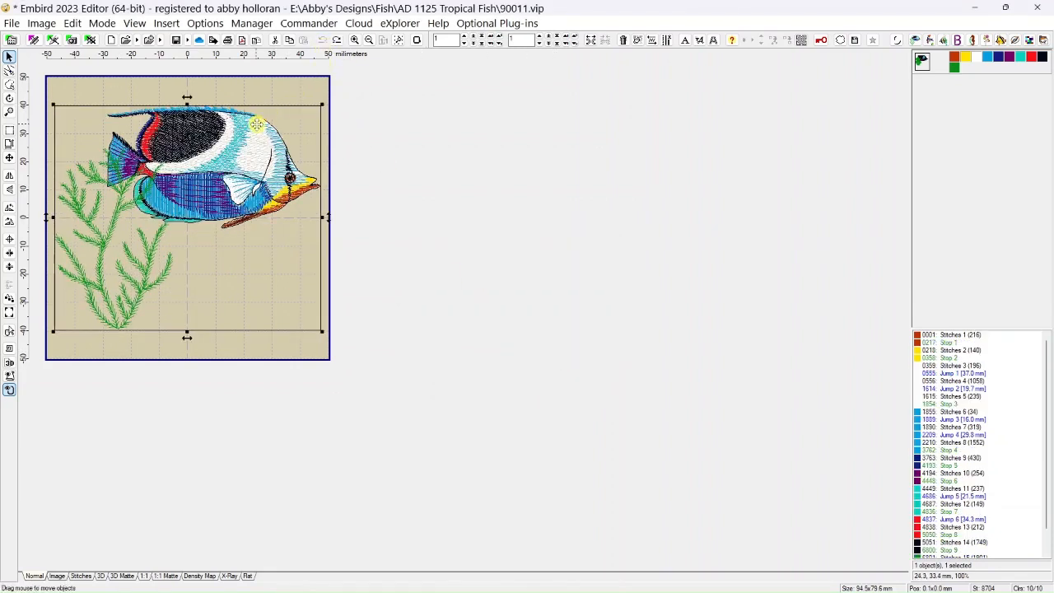
pyautogui.moveTo(54, 105); pyautogui.dragTo(154, 205)
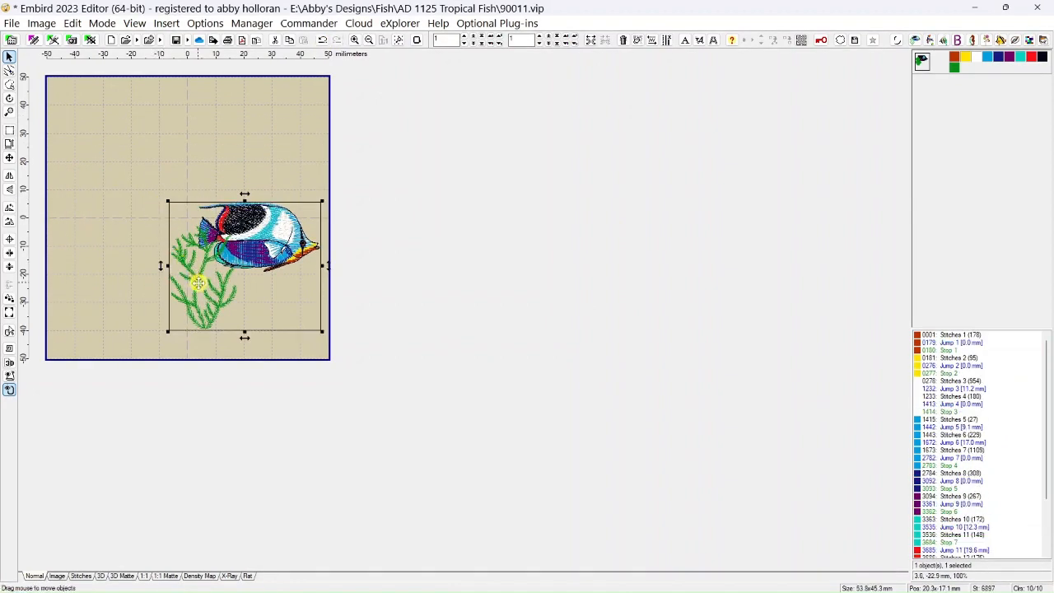
pyautogui.click(322, 41)
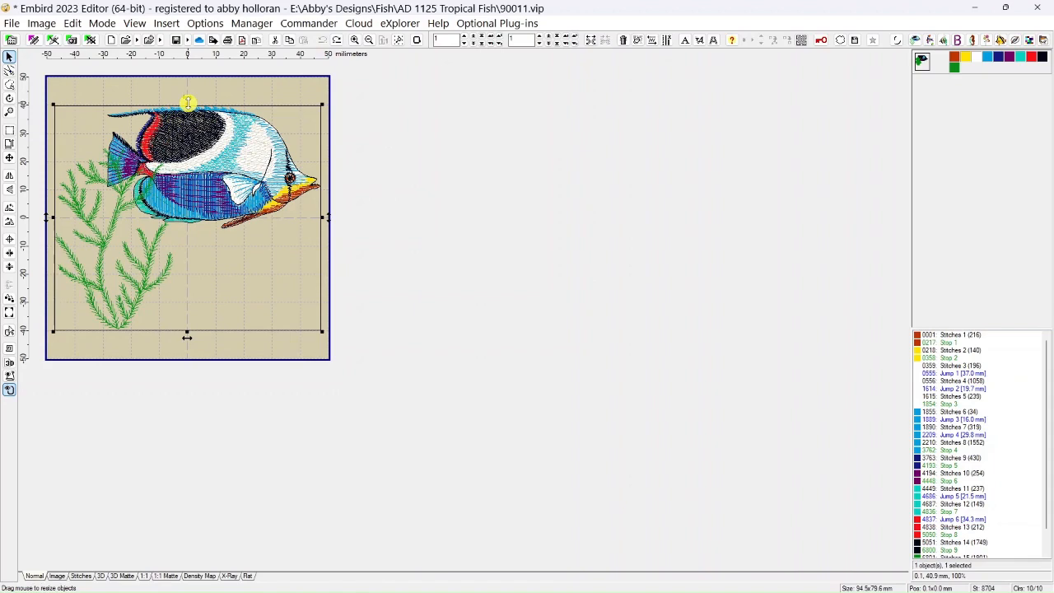
# Reduce only the design's height to about 55 mm and only its width to about 88 mm, undoing each change.
pyautogui.moveTo(188, 102); pyautogui.dragTo(188, 172)
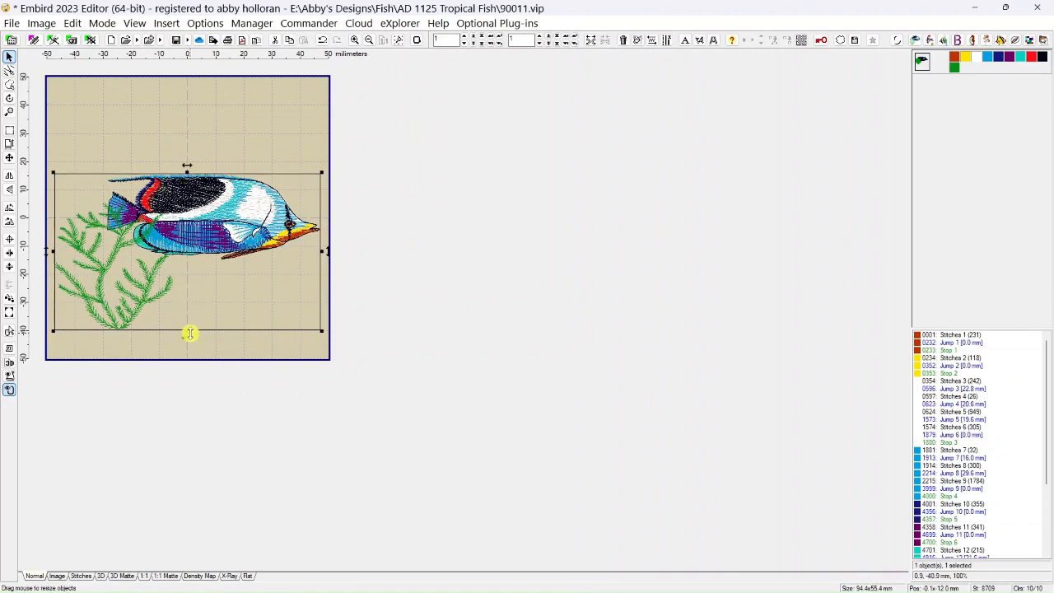
pyautogui.moveTo(187, 332); pyautogui.dragTo(192, 306)
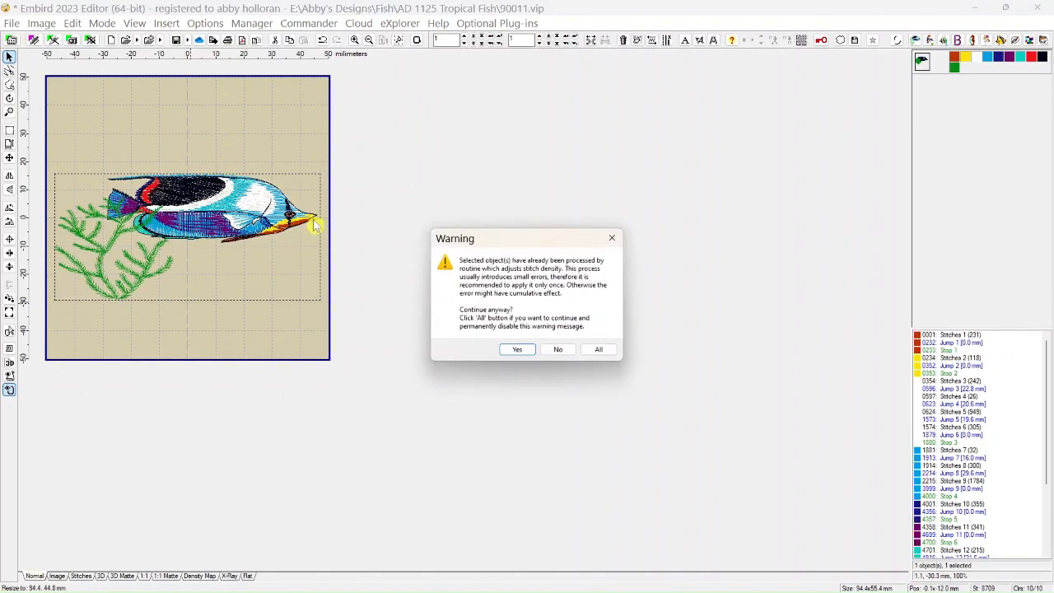
pyautogui.click(557, 351)
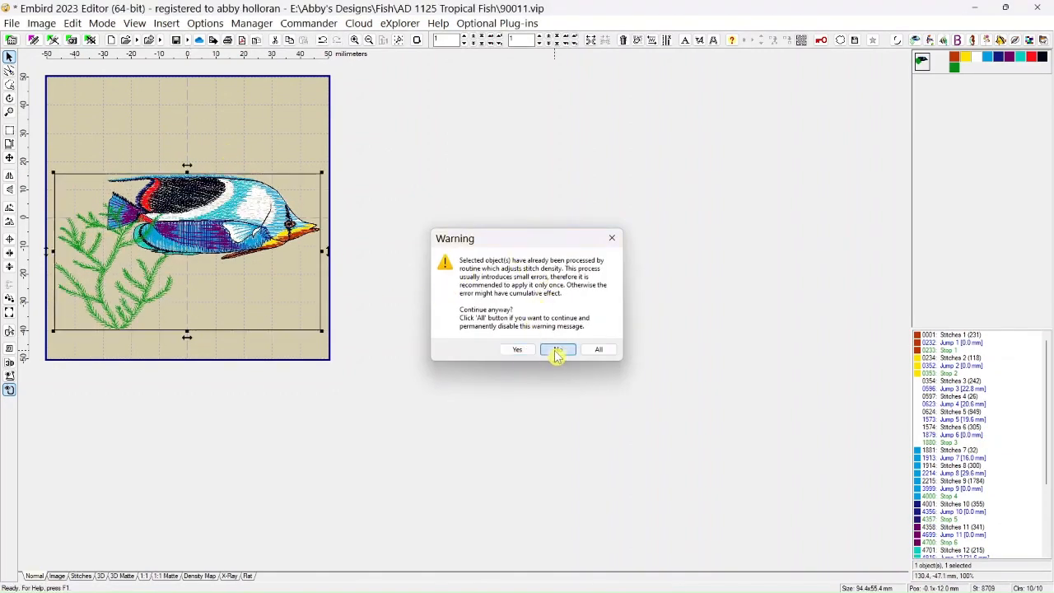
pyautogui.click(324, 43)
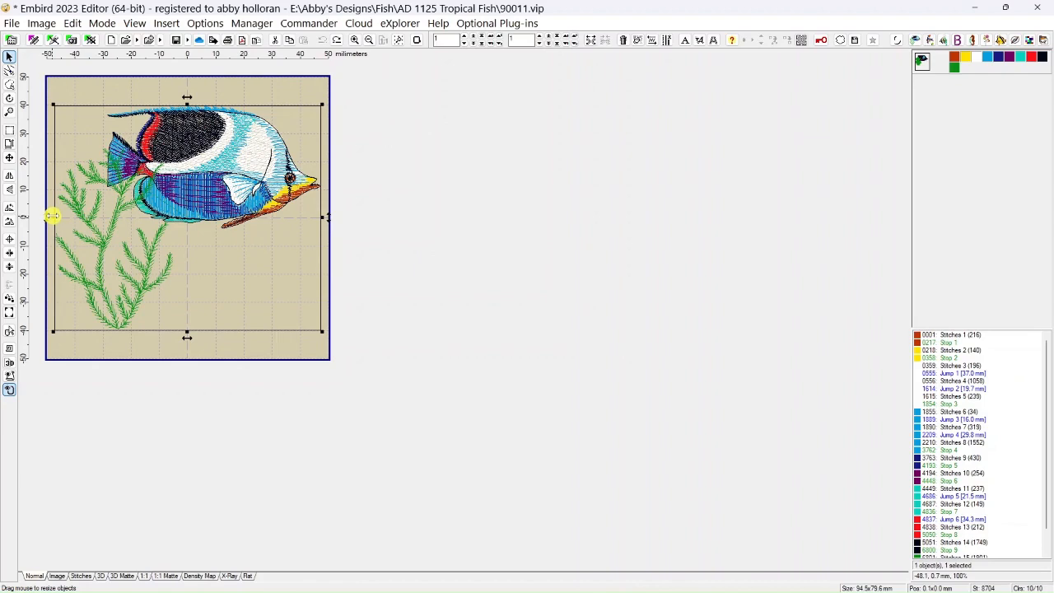
pyautogui.moveTo(52, 216); pyautogui.dragTo(73, 218)
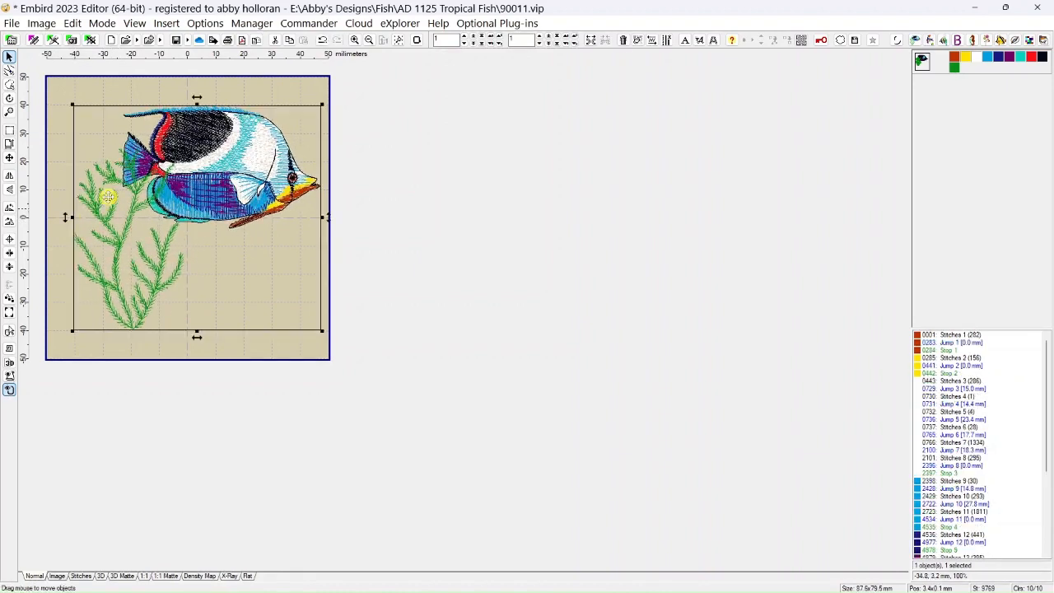
pyautogui.click(322, 39)
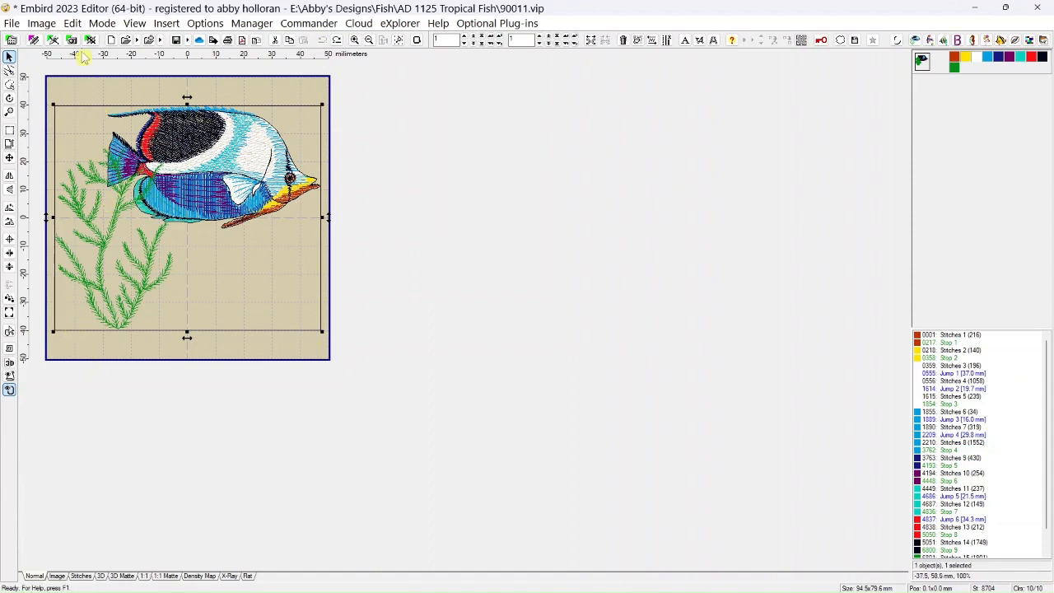
# Switch to Points Editing Mode with the seaweed's stitch points enlarged enough to pick individually.
pyautogui.click(103, 23)
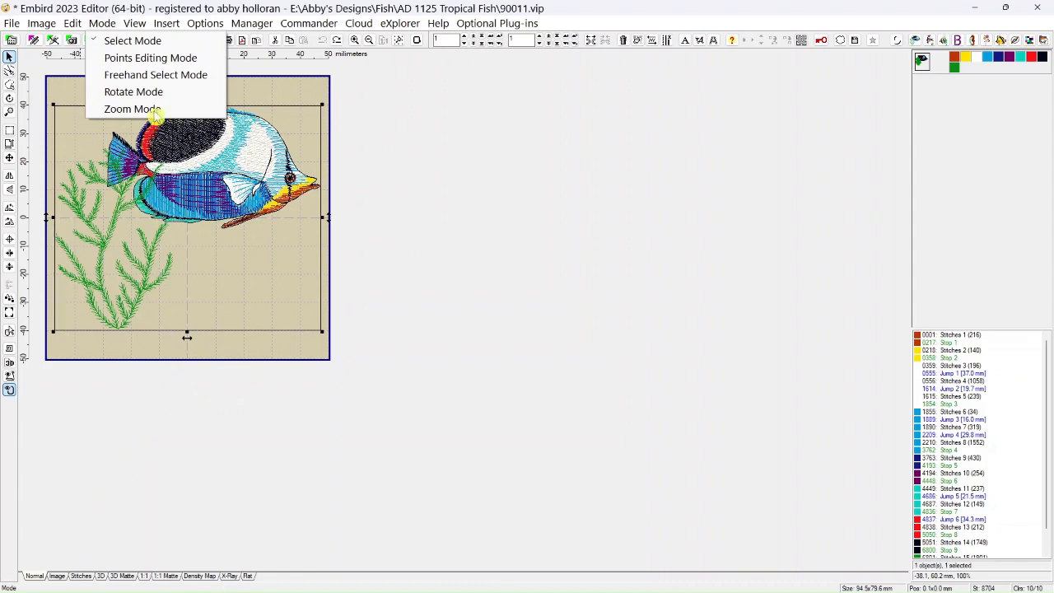
pyautogui.click(130, 66)
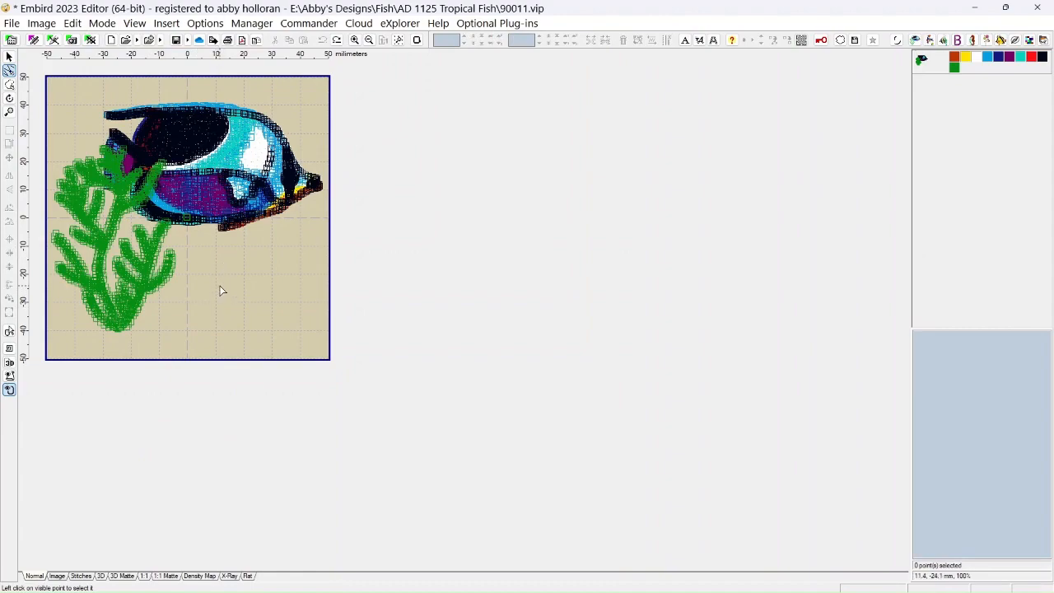
pyautogui.scroll(5, 263, 337)
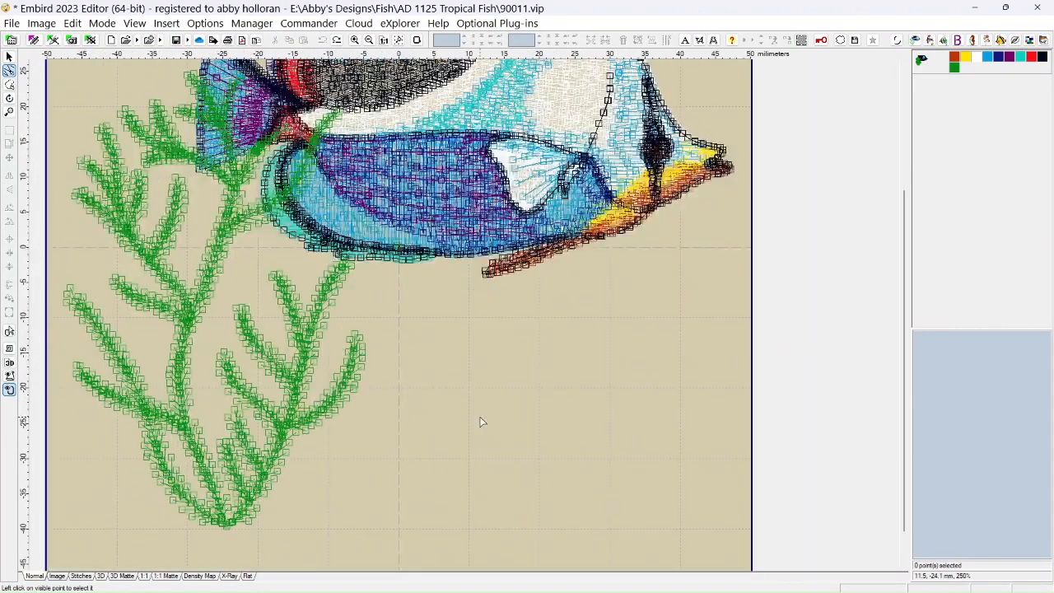
pyautogui.scroll(1, 482, 421)
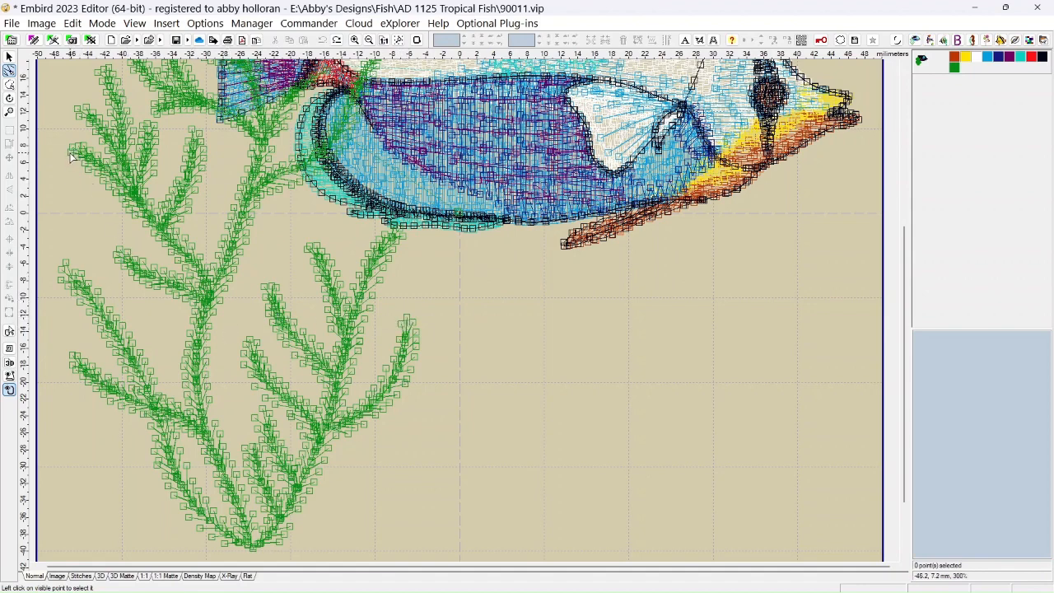
# Try moving and deleting the tip stitch point of the outermost lower-left seaweed branch, and undo the deletion.
pyautogui.click(66, 261)
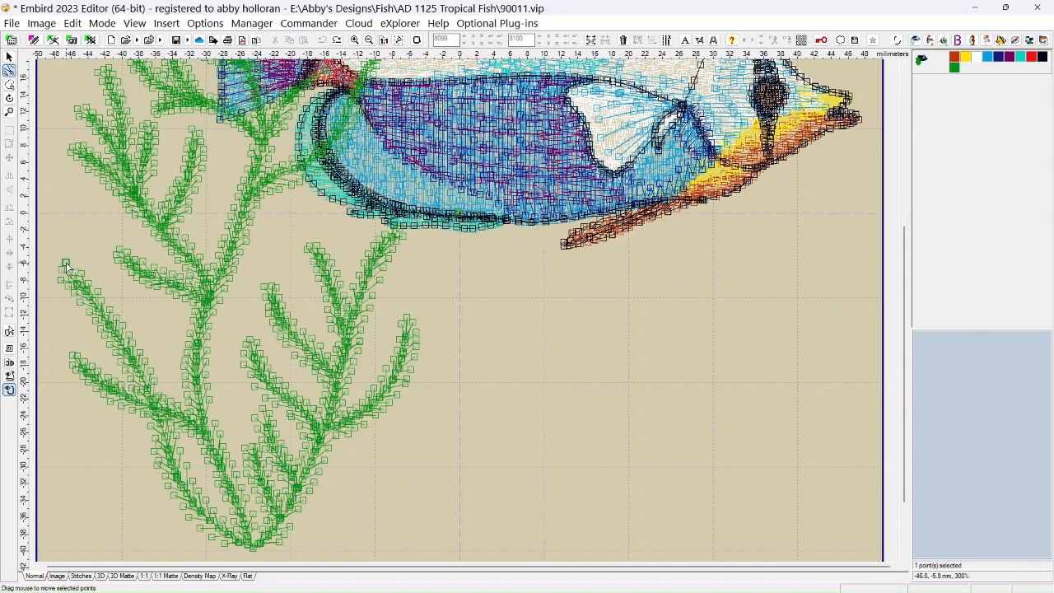
pyautogui.moveTo(68, 265); pyautogui.dragTo(73, 189)
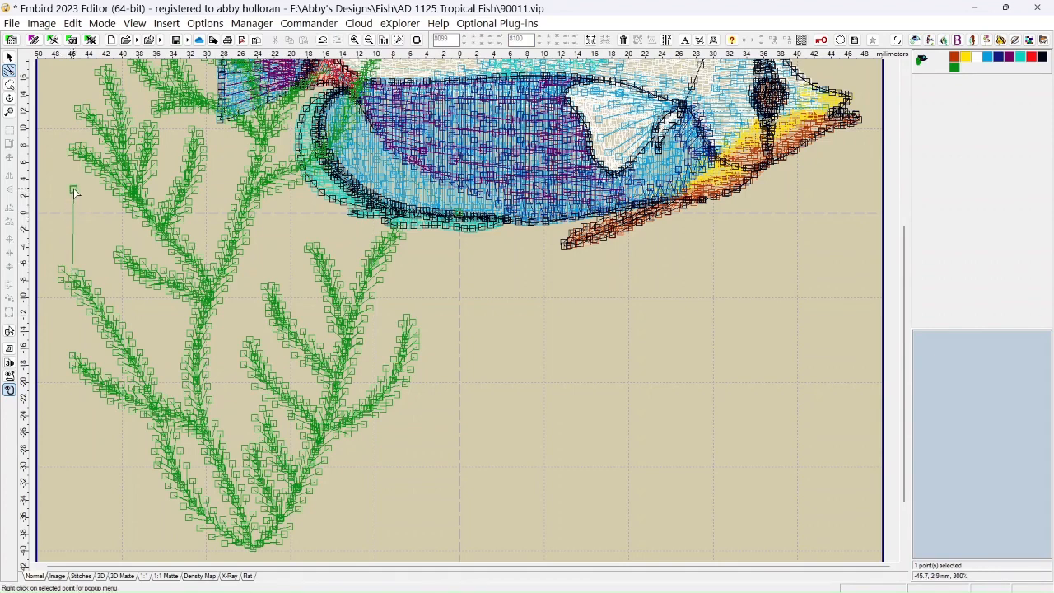
pyautogui.moveTo(74, 192); pyautogui.dragTo(72, 244)
pyautogui.rightClick(71, 244)
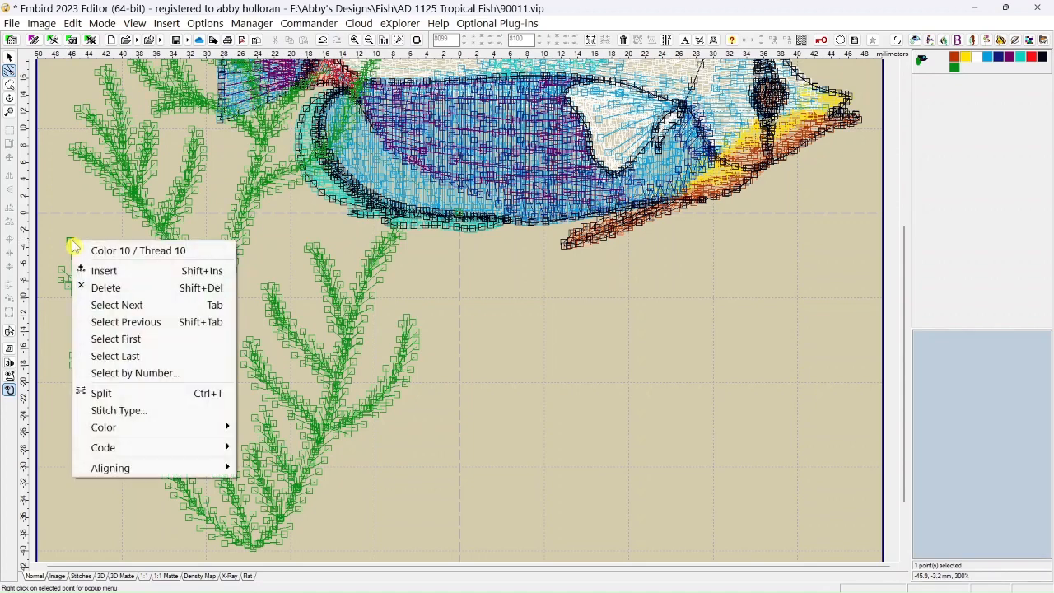
pyautogui.click(99, 290)
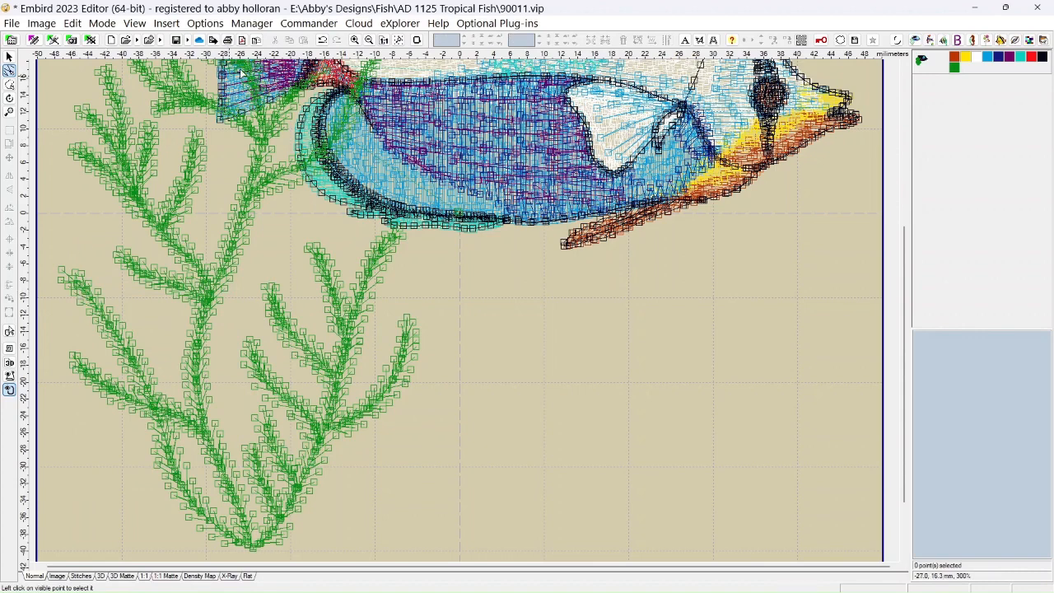
pyautogui.click(324, 43)
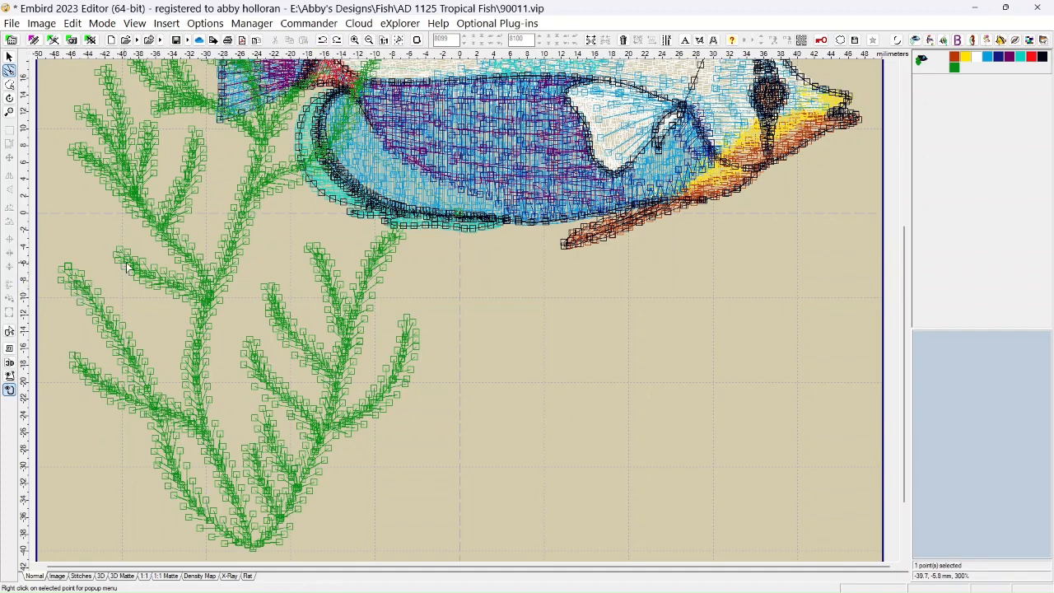
# Move two neighbouring stitch points at the tip of the short middle-left seaweed branch outward, up and to the left.
pyautogui.moveTo(120, 255); pyautogui.dragTo(77, 199)
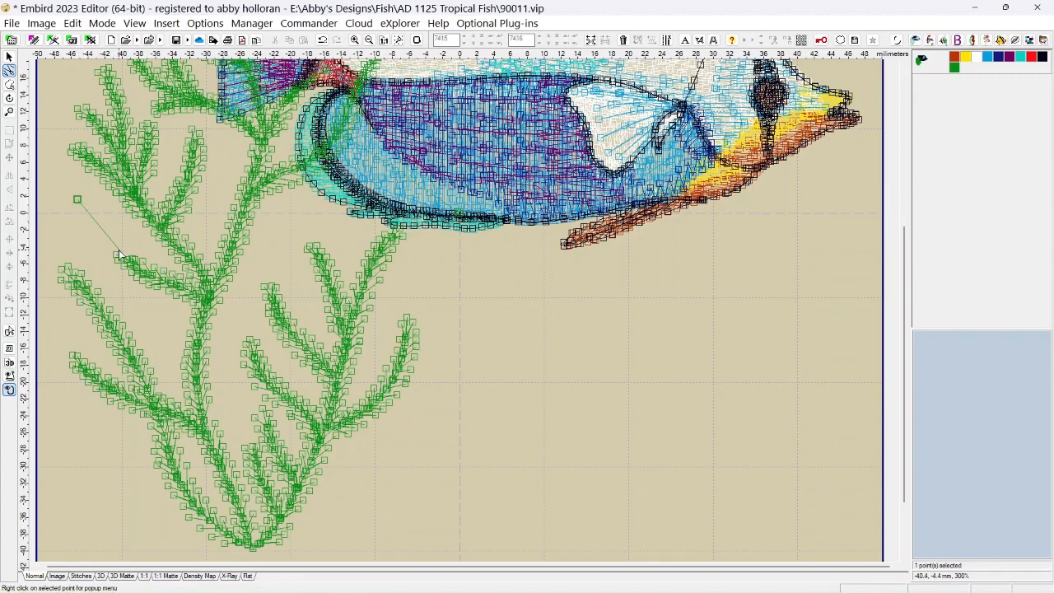
pyautogui.click(83, 209)
pyautogui.moveTo(83, 212); pyautogui.dragTo(65, 225)
# Insert five new stitch points along the upper long stitch between the seaweed branch tip and the moved points.
pyautogui.scroll(2, 117, 266)
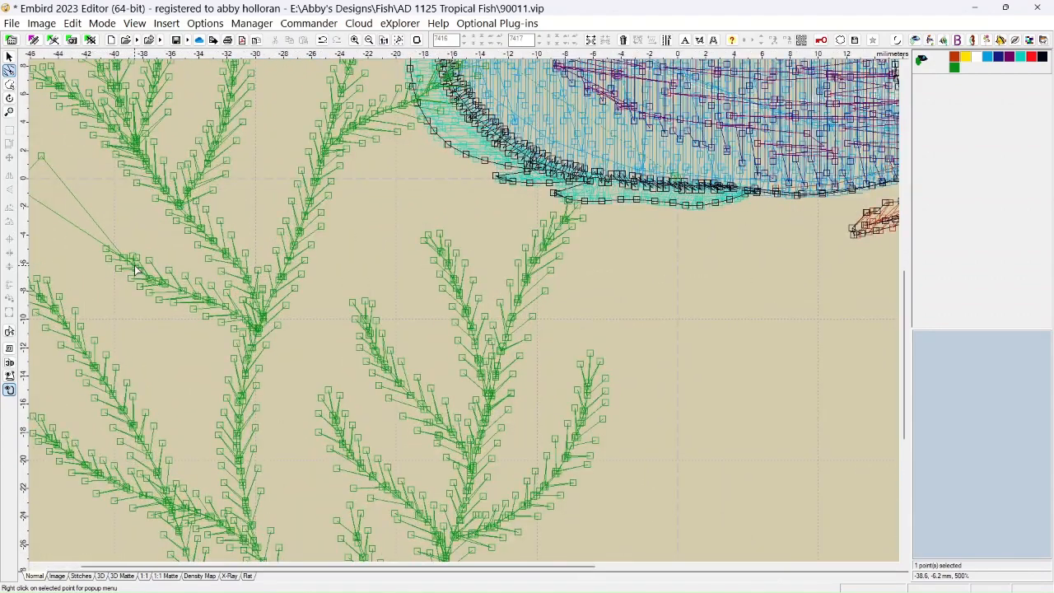
pyautogui.moveTo(123, 258); pyautogui.dragTo(127, 253)
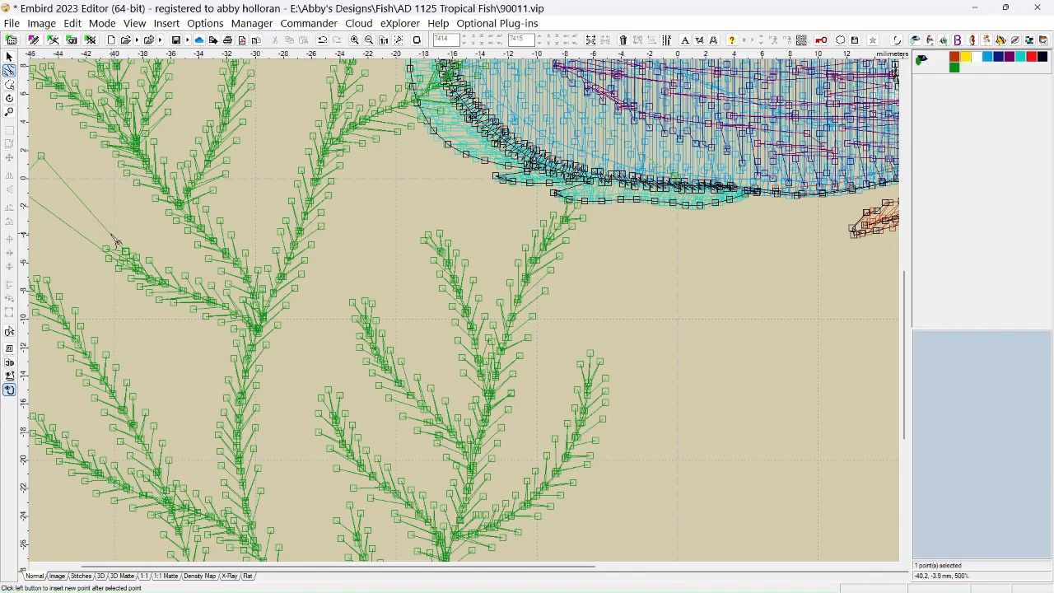
pyautogui.click(111, 233)
pyautogui.click(98, 216)
pyautogui.click(85, 202)
pyautogui.click(72, 188)
pyautogui.click(54, 171)
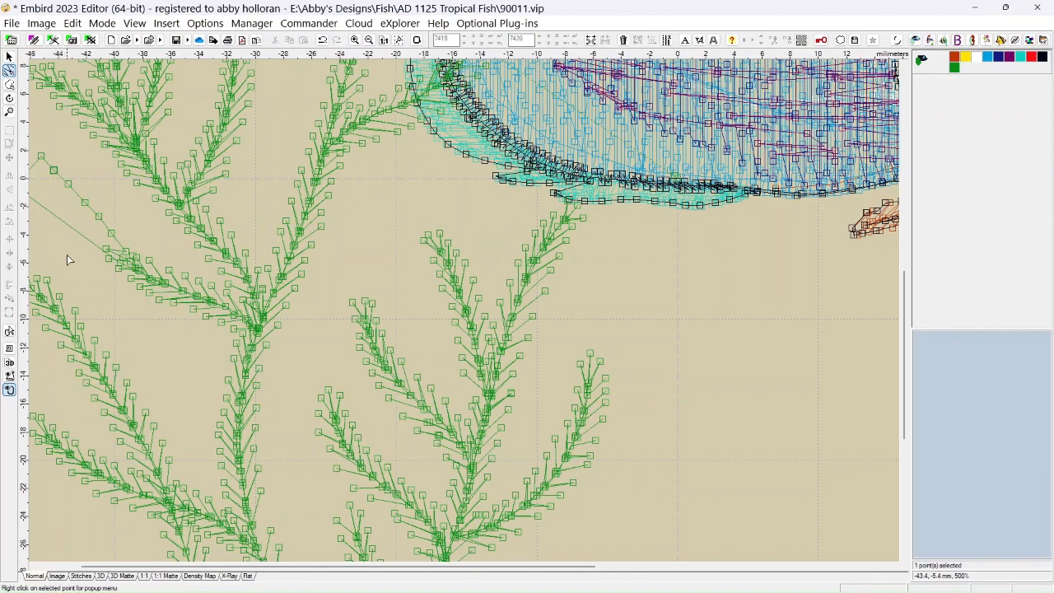
# Insert five stitch points along the lower long stitch of the moved seaweed tip, and add one more near the upper stitch's outer end.
pyautogui.moveTo(236, 566); pyautogui.dragTo(192, 566)
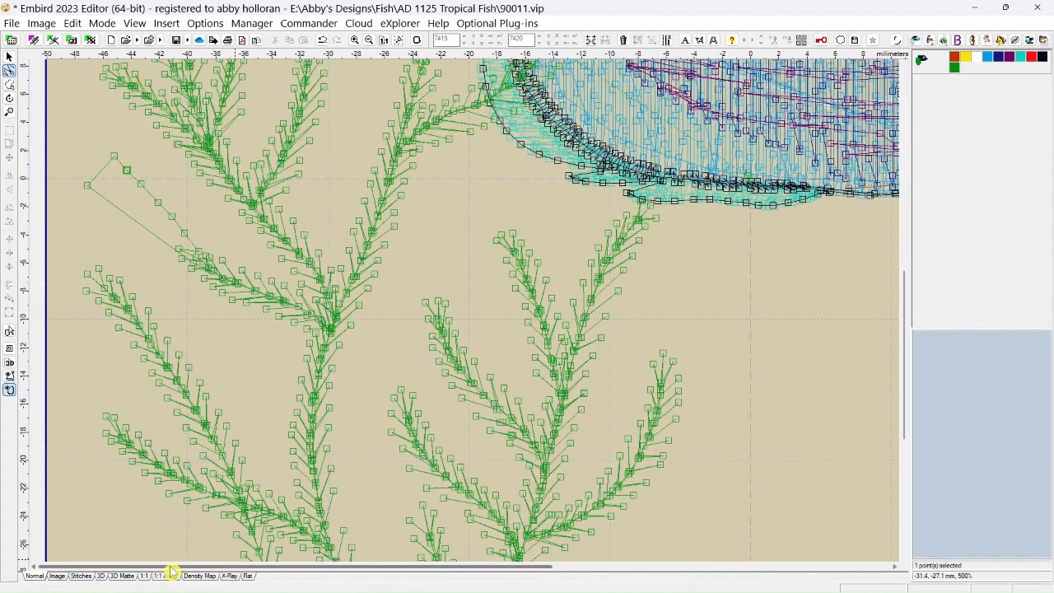
pyautogui.click(88, 186)
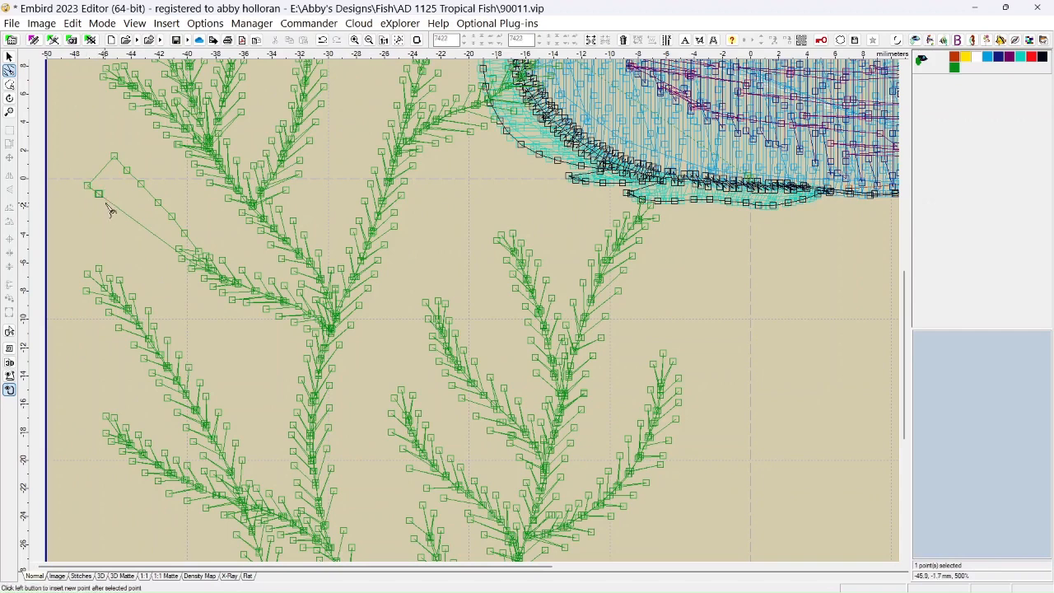
pyautogui.click(110, 203)
pyautogui.click(142, 224)
pyautogui.click(154, 234)
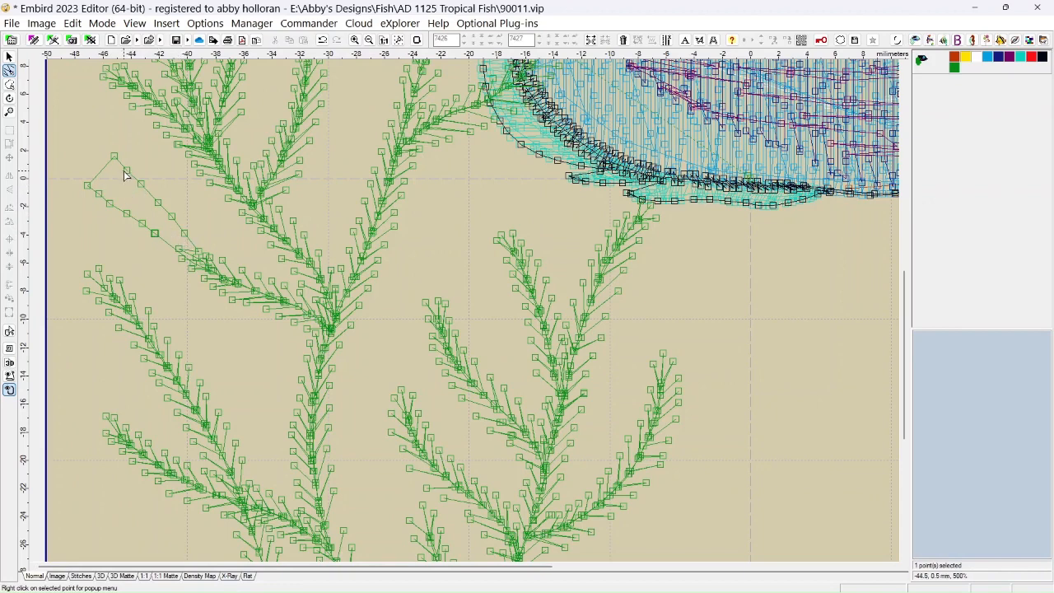
pyautogui.moveTo(126, 170); pyautogui.dragTo(125, 164)
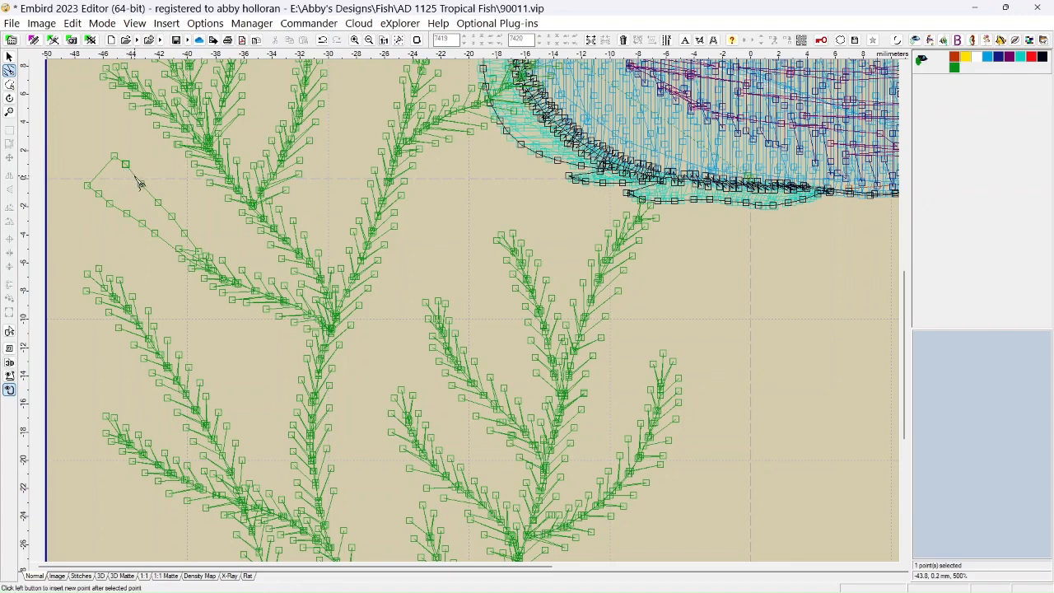
pyautogui.moveTo(129, 171)
pyautogui.mouseDown()
pyautogui.moveTo(139, 160)
pyautogui.moveTo(135, 179)
pyautogui.moveTo(128, 171)
pyautogui.moveTo(147, 187)
pyautogui.moveTo(133, 161)
pyautogui.mouseUp()
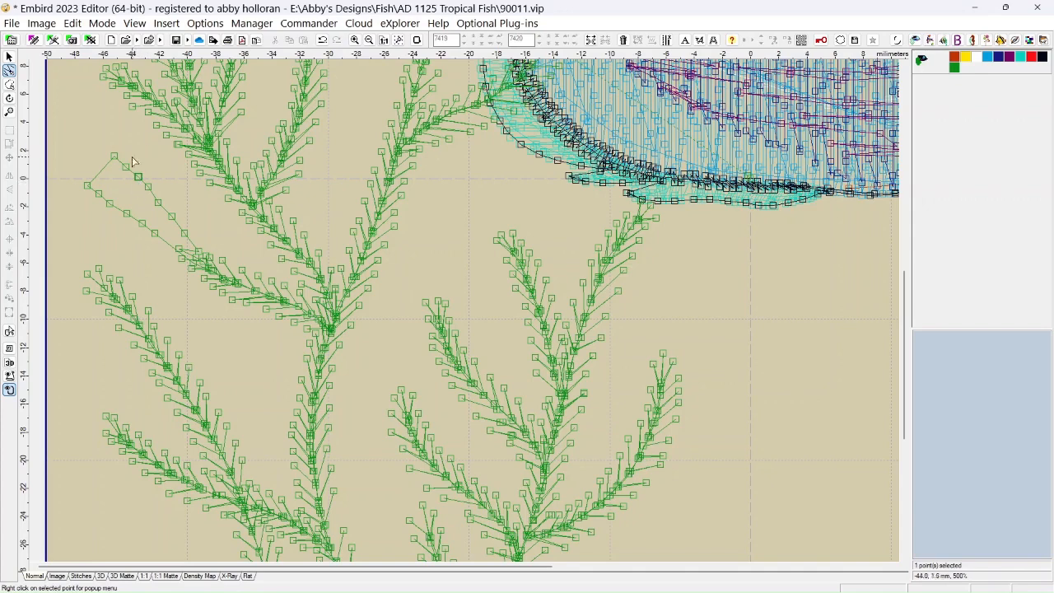
# Undo the inserted stitch points and the moves of the two tip points on the short middle-left seaweed branch.
pyautogui.click(322, 40)
pyautogui.click(322, 41)
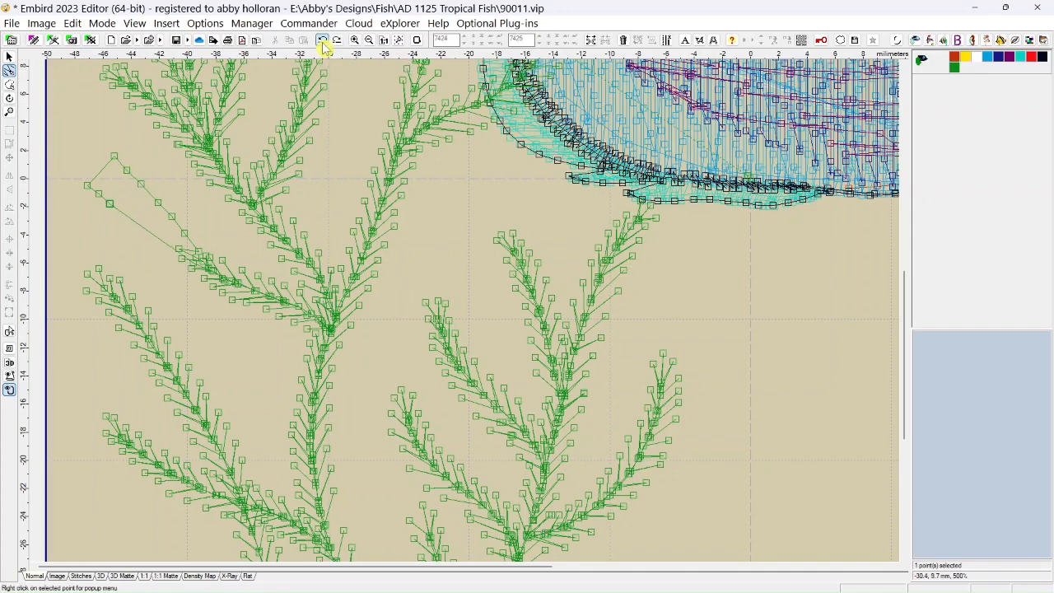
pyautogui.click(322, 40)
pyautogui.click(322, 41)
pyautogui.click(322, 40)
pyautogui.click(322, 41)
pyautogui.click(322, 44)
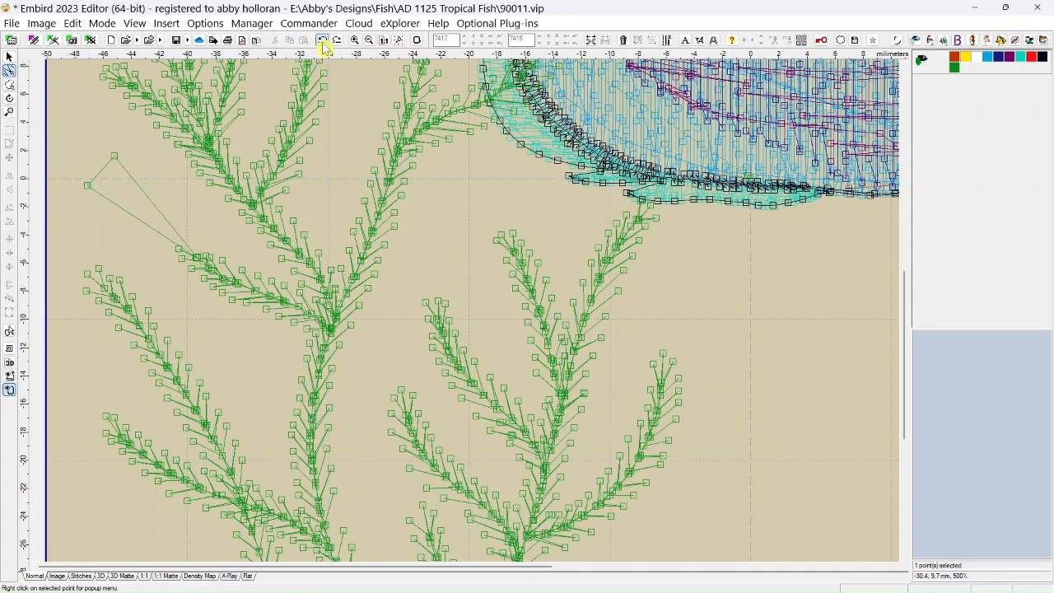
pyautogui.click(323, 45)
pyautogui.click(322, 43)
pyautogui.click(322, 43)
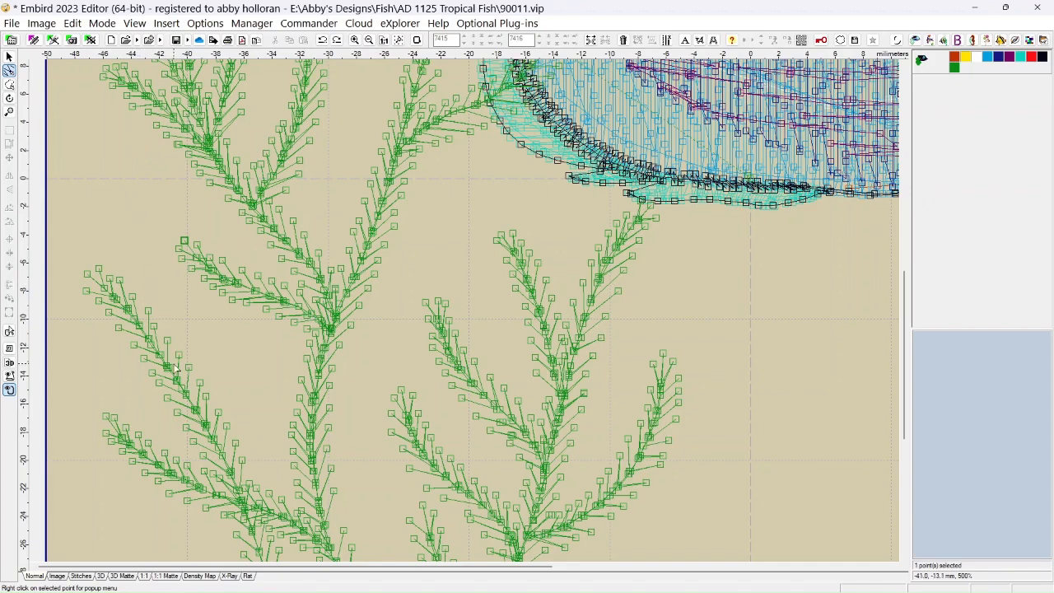
# Select eleven stitch points along the right edge of the tall seaweed stem and move them together slightly left, toward the stem.
pyautogui.click(413, 166)
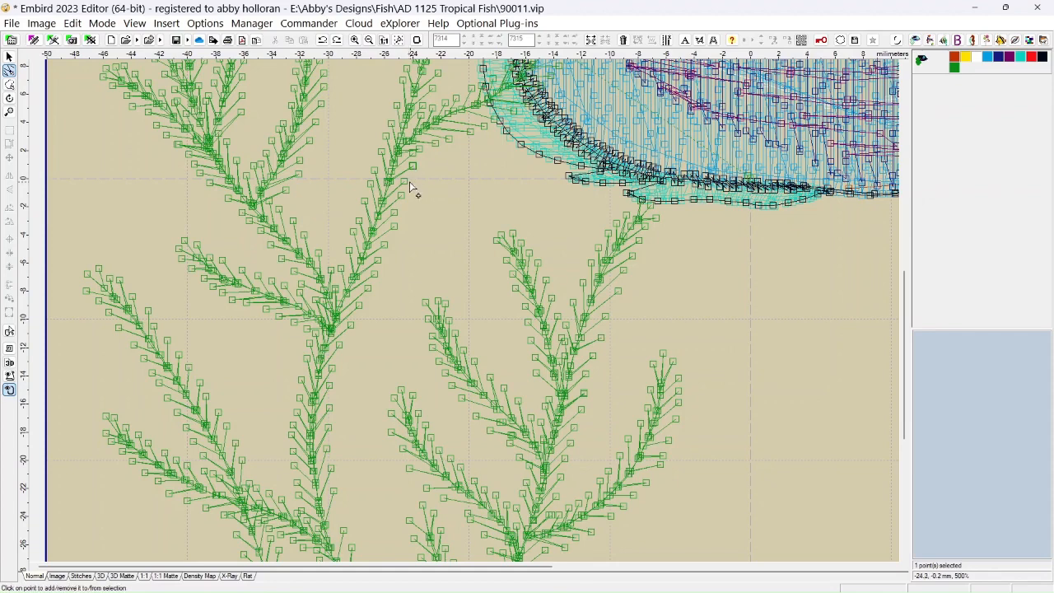
pyautogui.keyDown('ctrl'); pyautogui.click(404, 181); pyautogui.keyUp('ctrl')
pyautogui.keyDown('ctrl'); pyautogui.click(402, 196); pyautogui.keyUp('ctrl')
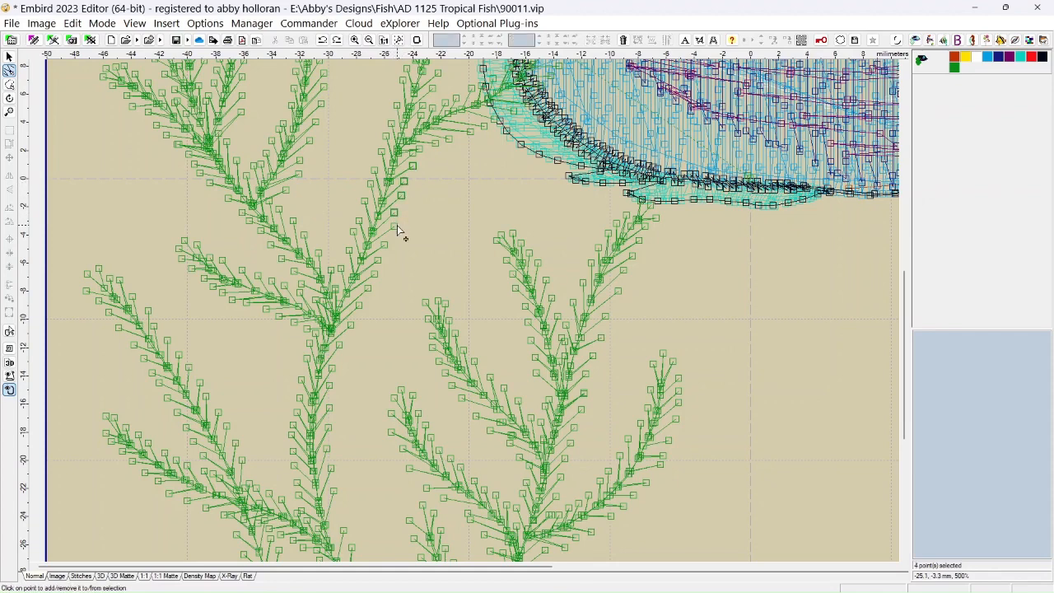
pyautogui.keyDown('ctrl'); pyautogui.click(396, 226); pyautogui.keyUp('ctrl')
pyautogui.keyDown('ctrl'); pyautogui.click(385, 246); pyautogui.keyUp('ctrl')
pyautogui.keyDown('ctrl'); pyautogui.click(377, 261); pyautogui.keyUp('ctrl')
pyautogui.keyDown('ctrl'); pyautogui.click(375, 275); pyautogui.keyUp('ctrl')
pyautogui.keyDown('ctrl'); pyautogui.click(368, 288); pyautogui.keyUp('ctrl')
pyautogui.keyDown('ctrl'); pyautogui.click(359, 305); pyautogui.keyUp('ctrl')
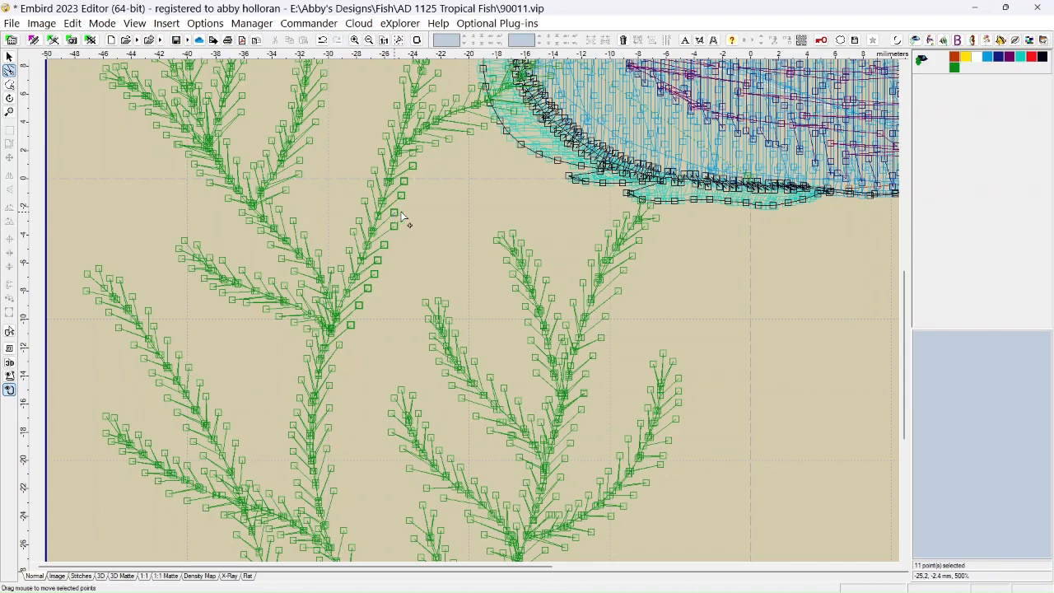
pyautogui.moveTo(394, 212)
pyautogui.mouseDown()
pyautogui.moveTo(488, 213)
pyautogui.moveTo(390, 220)
pyautogui.mouseUp()
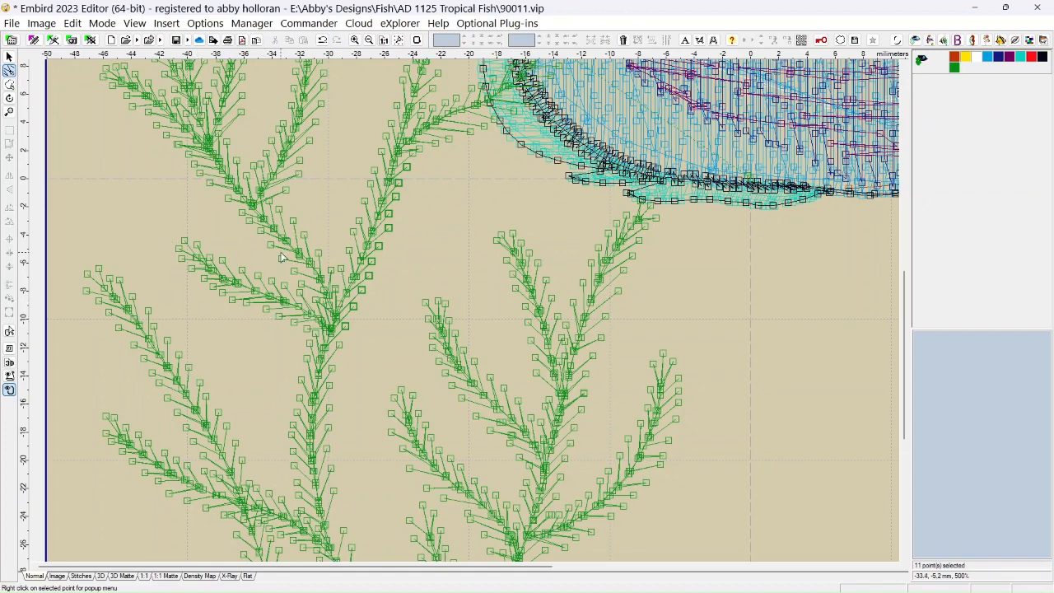
# Try changing one point on the stem's right edge to a floating stitch (jump) with tie on/off stitches and trimming code, and undo it.
pyautogui.rightClick(388, 229)
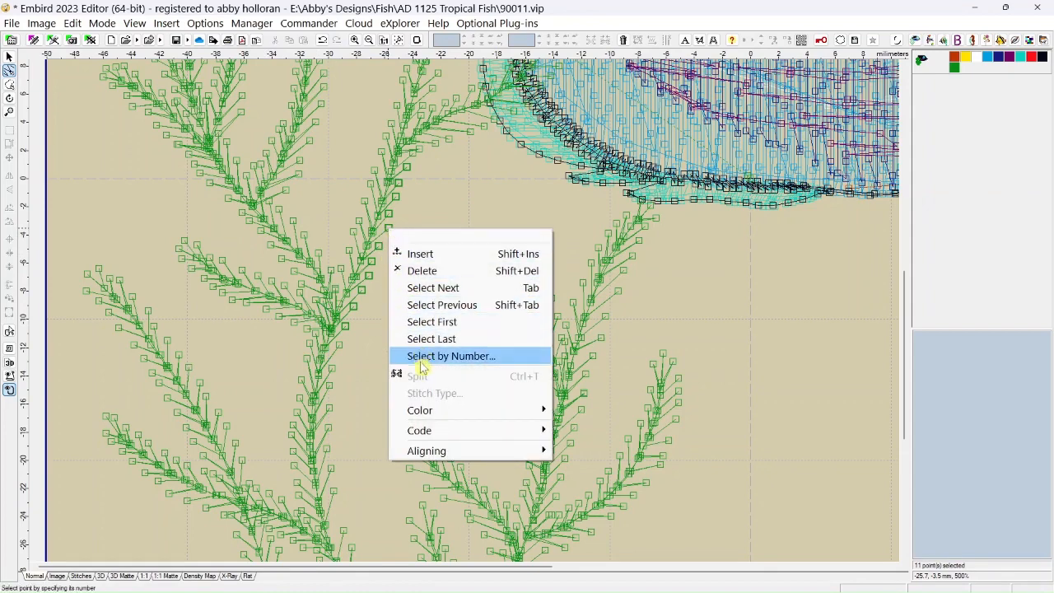
pyautogui.click(682, 316)
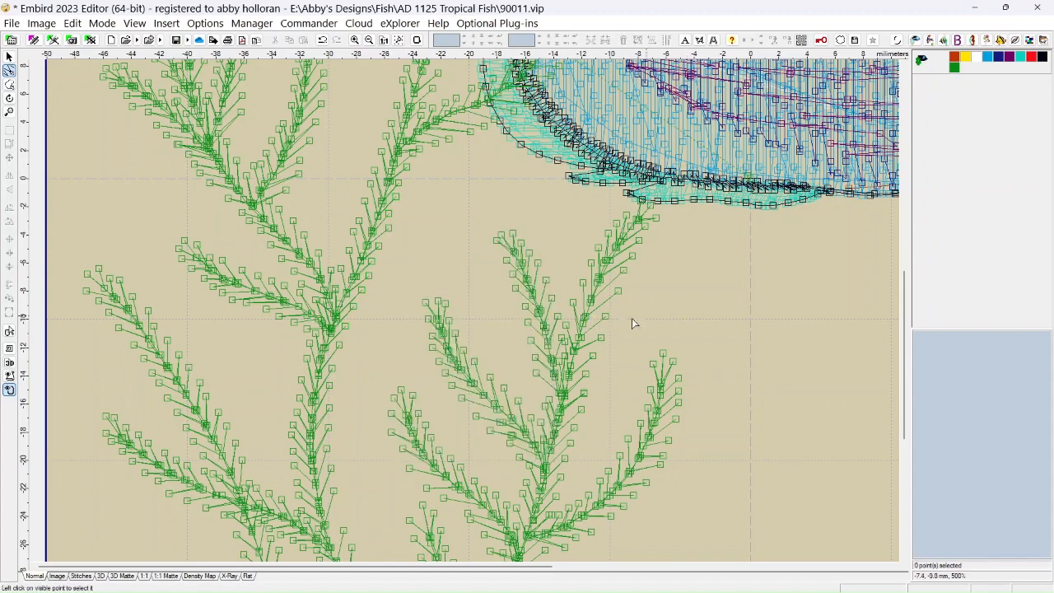
pyautogui.click(387, 232)
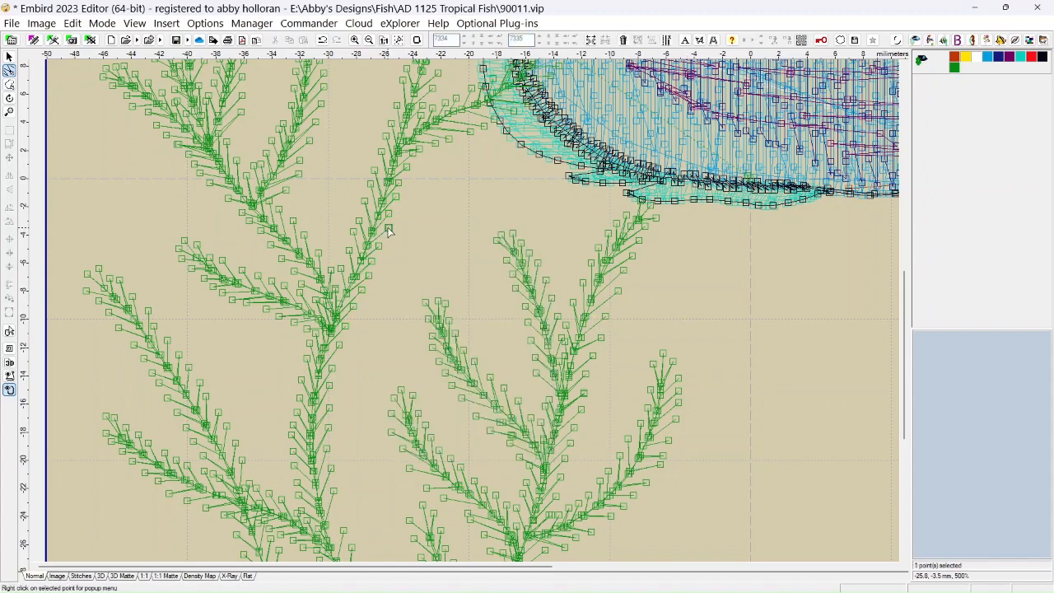
pyautogui.rightClick(388, 233)
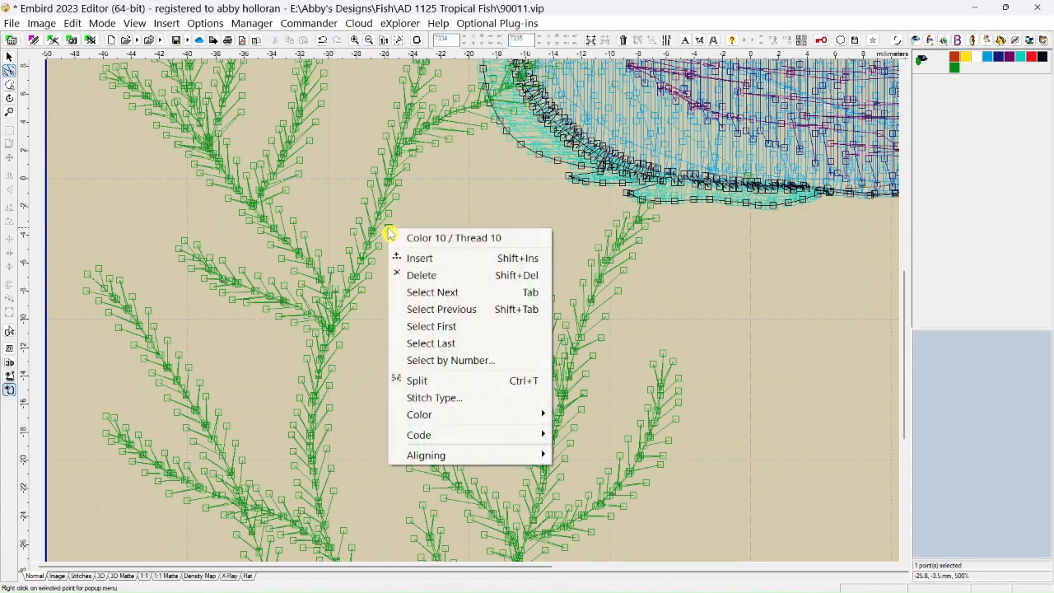
pyautogui.click(418, 399)
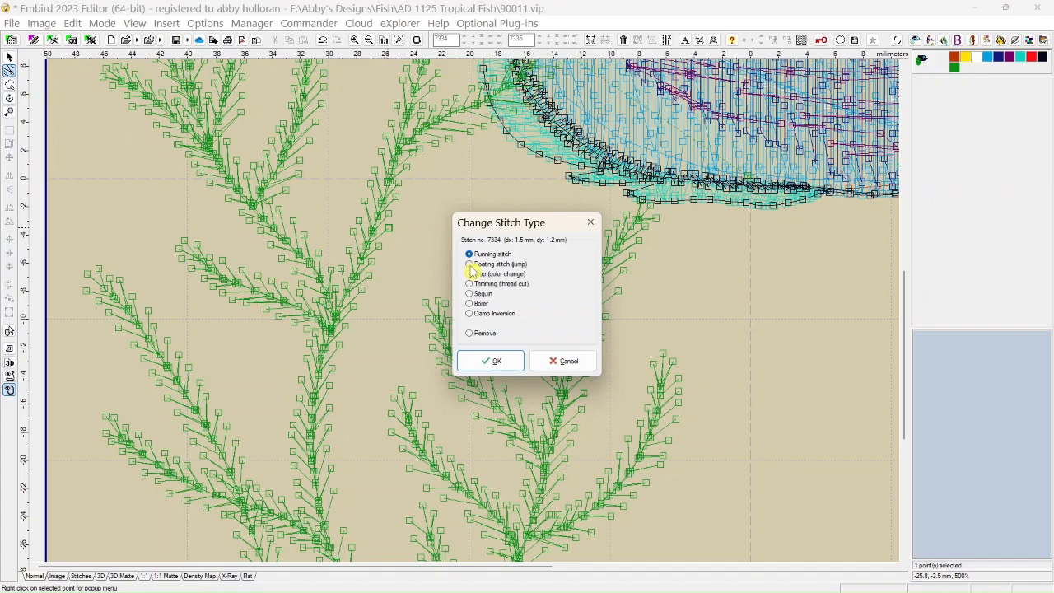
pyautogui.click(469, 265)
pyautogui.click(486, 360)
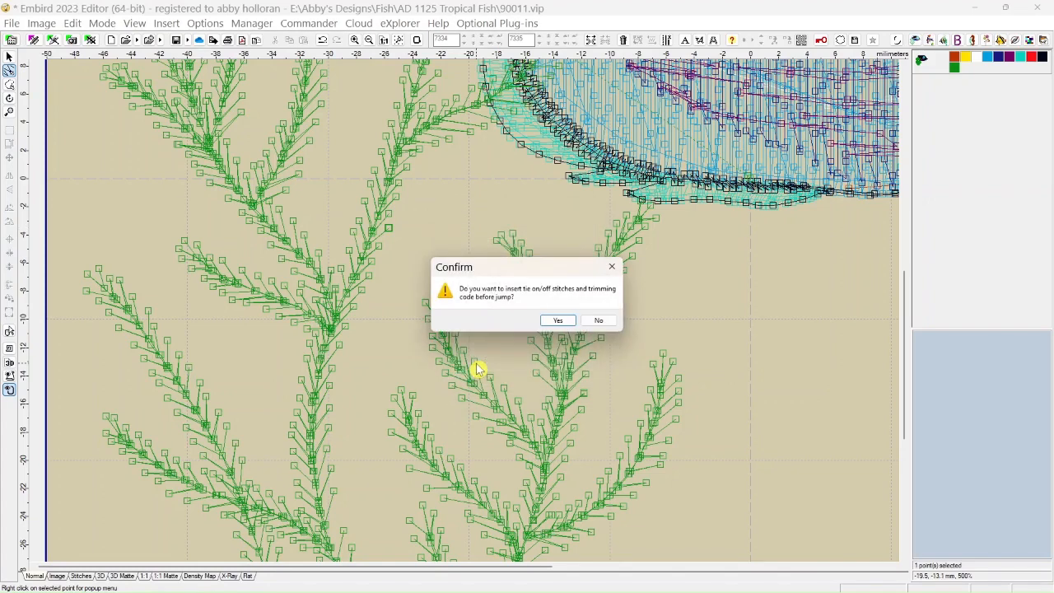
pyautogui.click(556, 320)
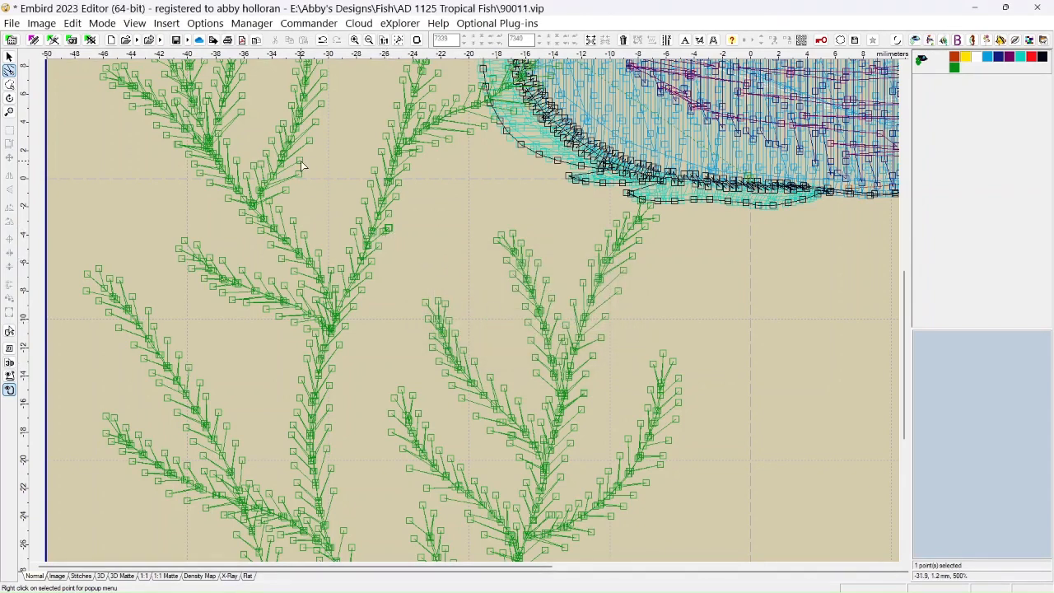
pyautogui.click(323, 41)
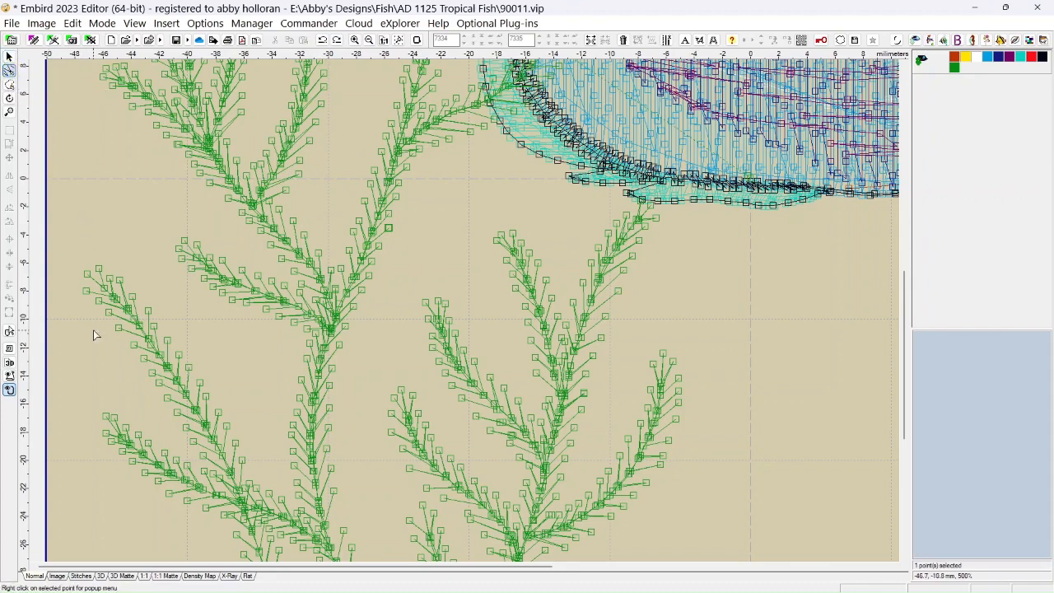
# Preview the design's stitching in the 3D Matte, 3D, 1:1 Matte and 1:1 views.
pyautogui.click(125, 577)
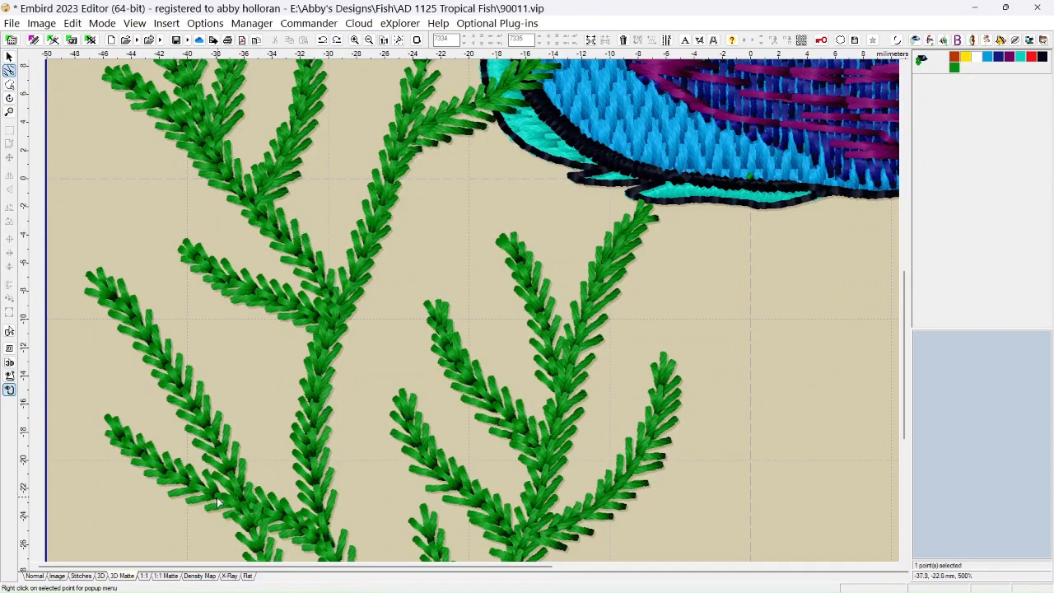
pyautogui.click(101, 577)
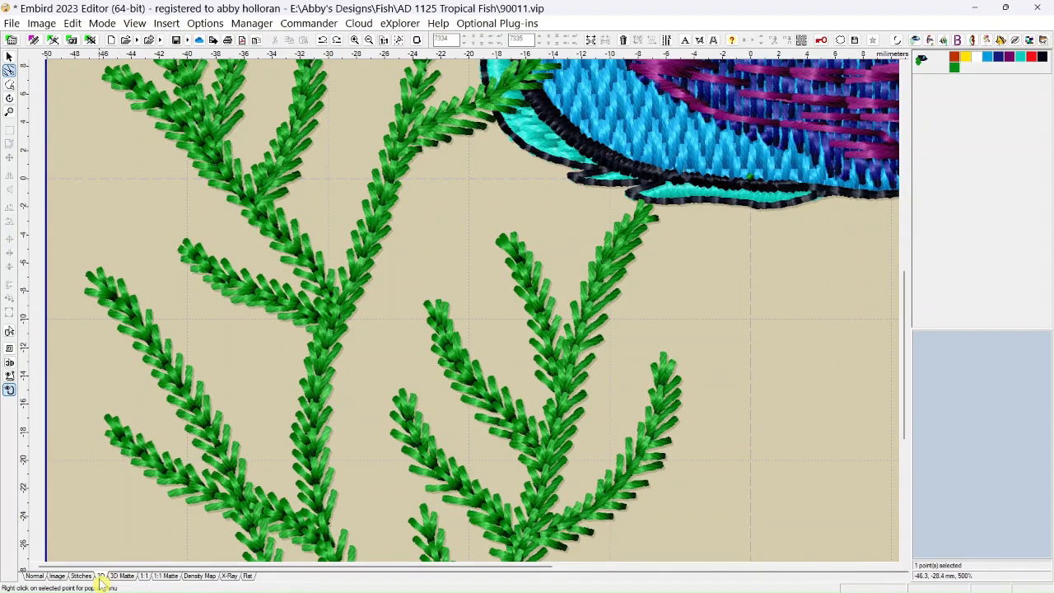
pyautogui.click(165, 576)
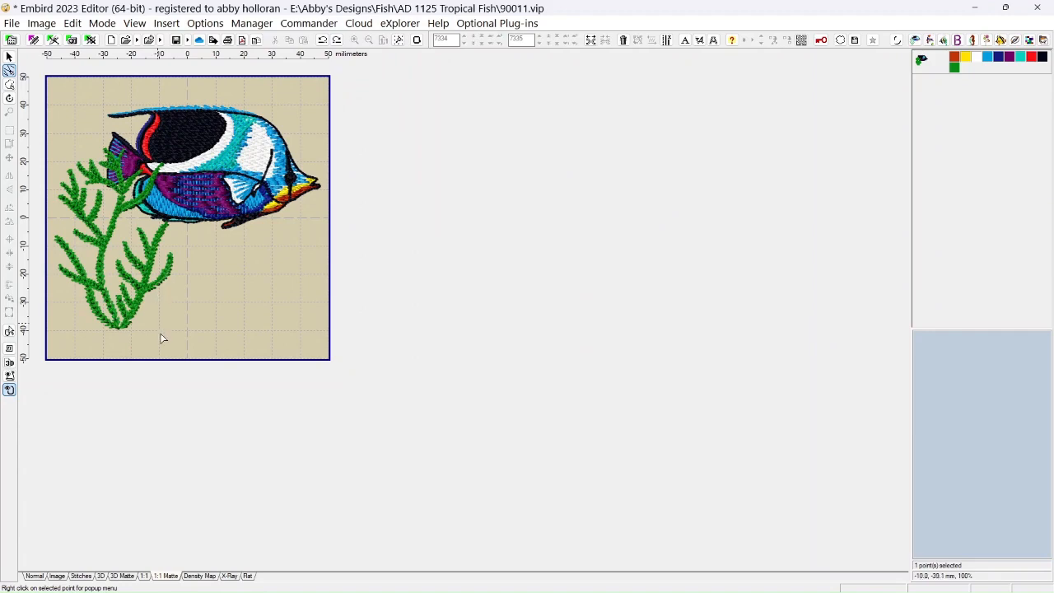
pyautogui.click(124, 576)
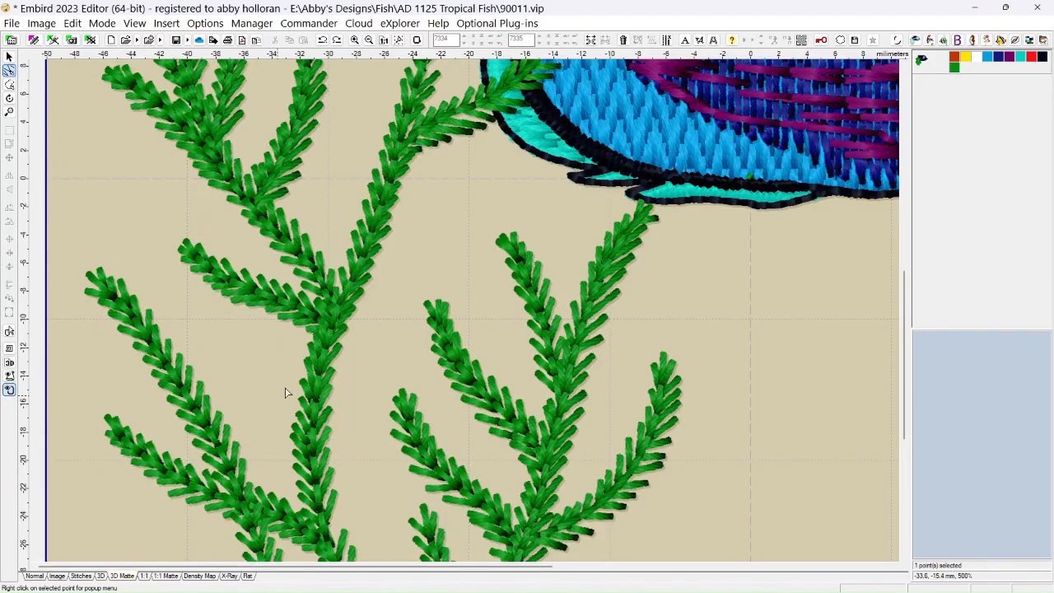
pyautogui.click(145, 576)
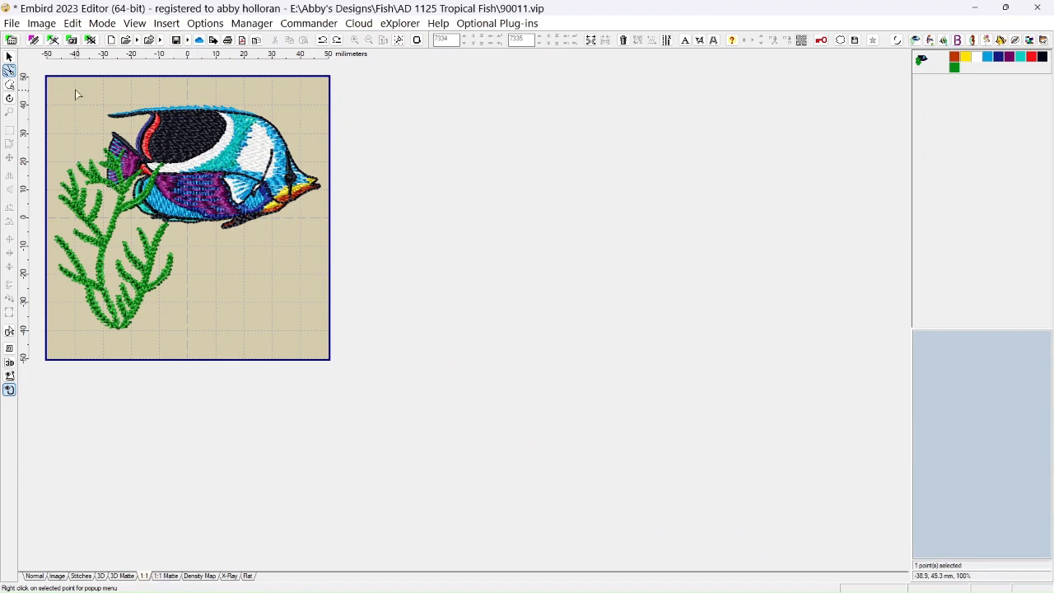
# Switch to Freehand Select Mode in Normal view and hide the green seaweed colour so only the fish is shown.
pyautogui.click(9, 56)
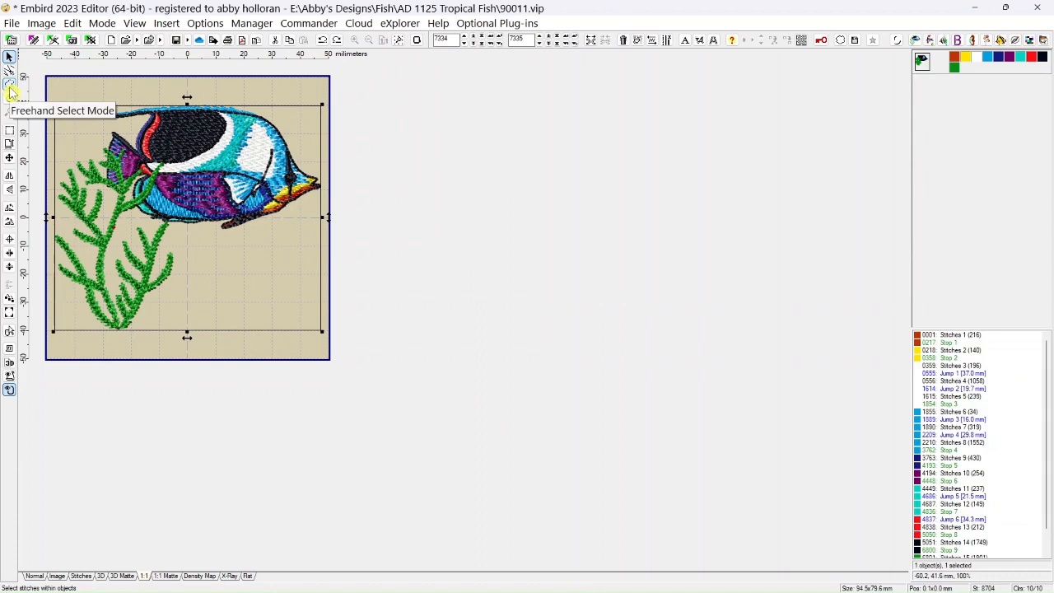
pyautogui.click(10, 89)
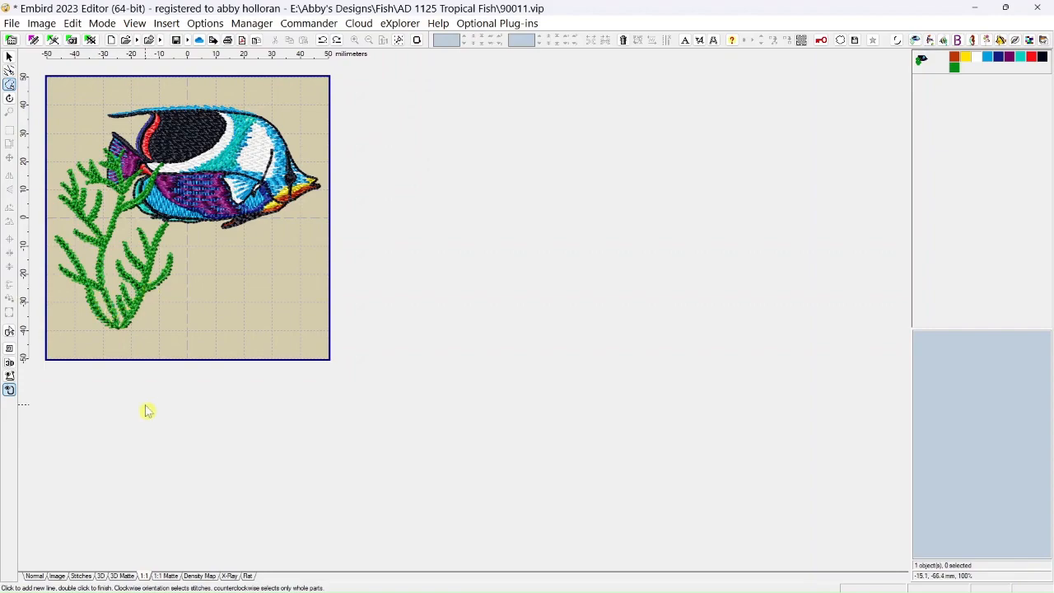
pyautogui.click(34, 575)
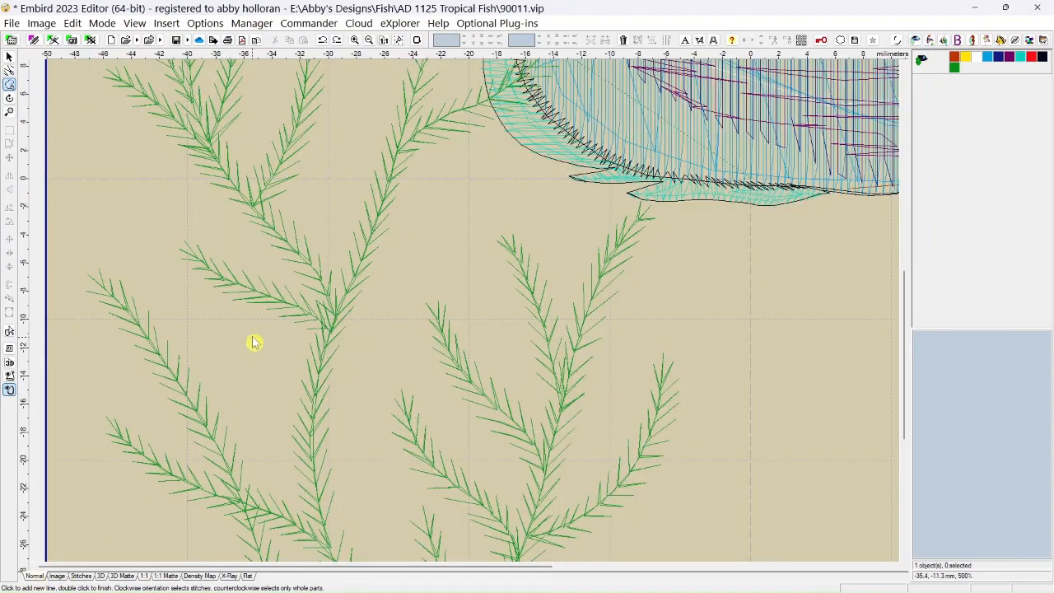
pyautogui.scroll(-5, 253, 342)
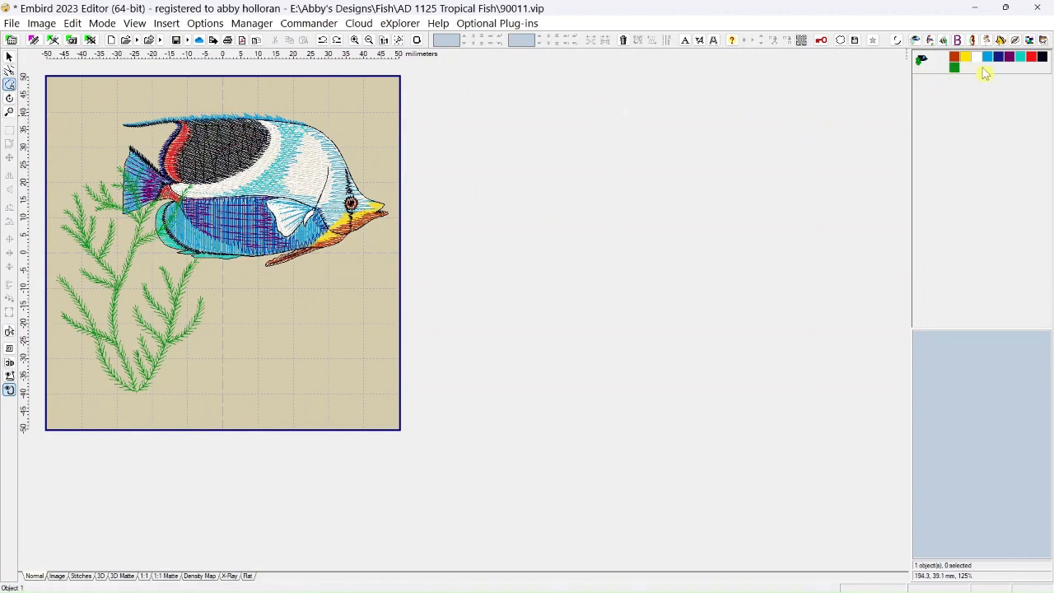
pyautogui.moveTo(956, 71)
pyautogui.click(955, 71)
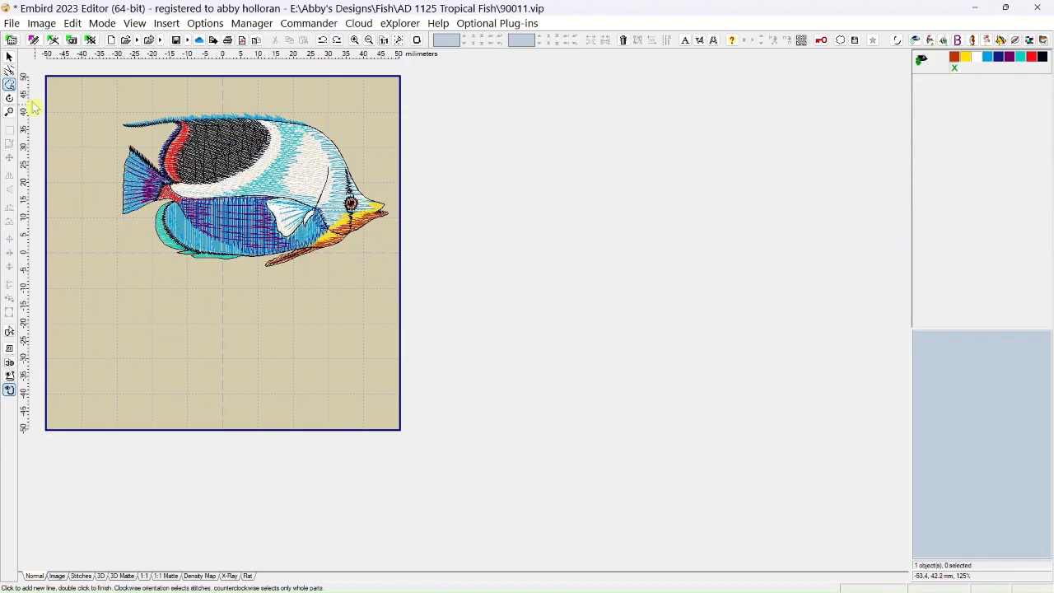
# Select all the fish's stitches by drawing a closed clockwise freehand outline around the whole fish.
pyautogui.click(86, 97)
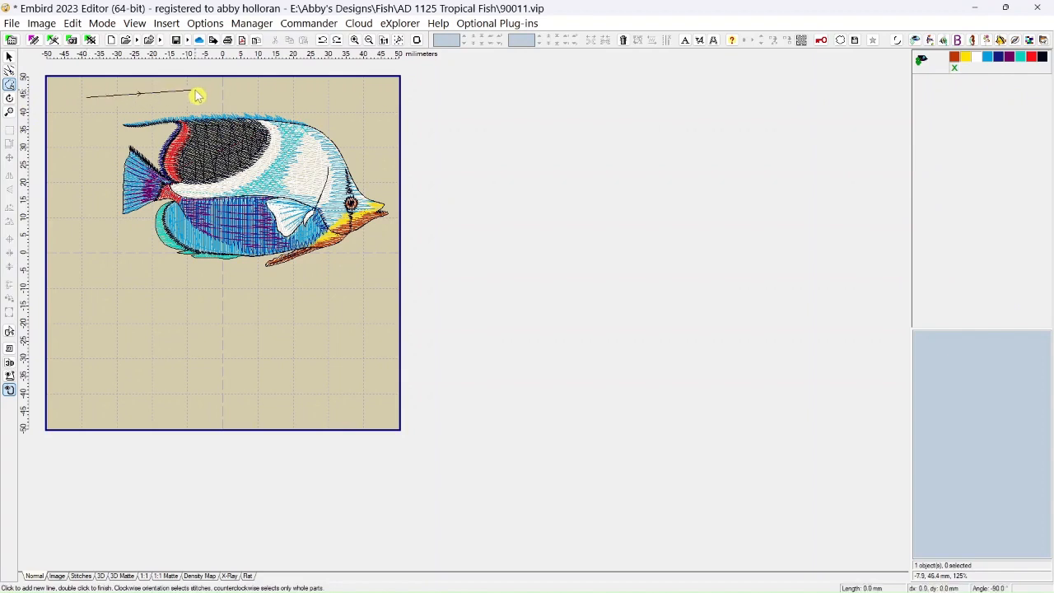
pyautogui.click(305, 90)
pyautogui.click(379, 133)
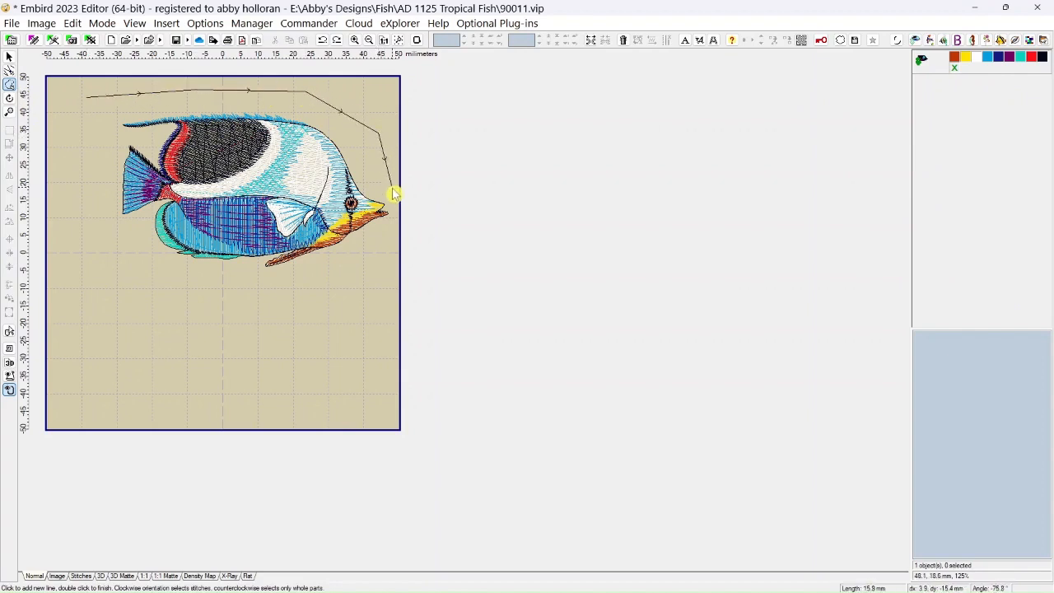
pyautogui.click(392, 189)
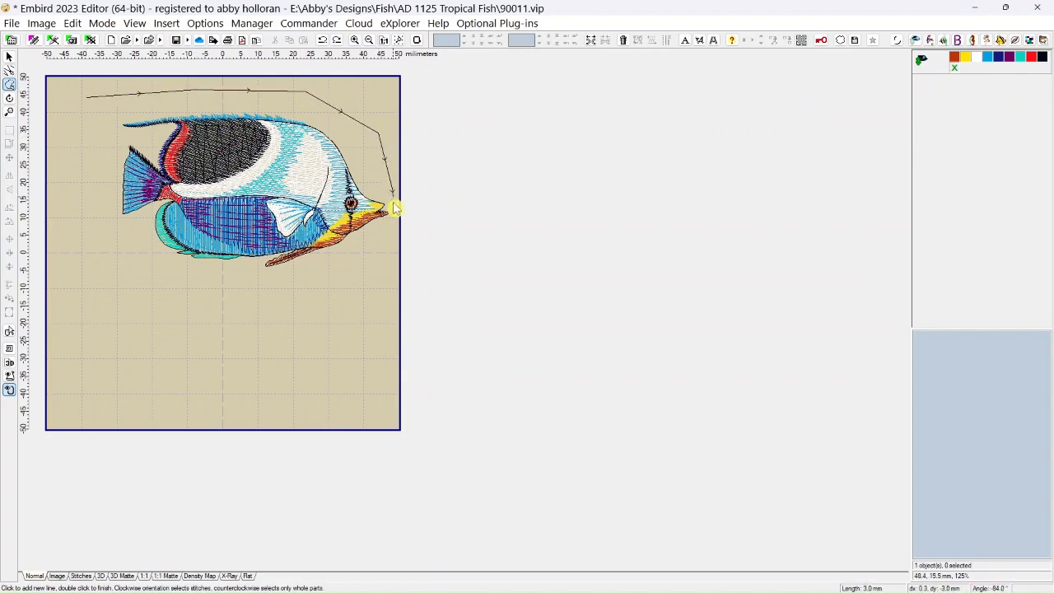
pyautogui.click(392, 266)
pyautogui.click(215, 306)
pyautogui.click(101, 249)
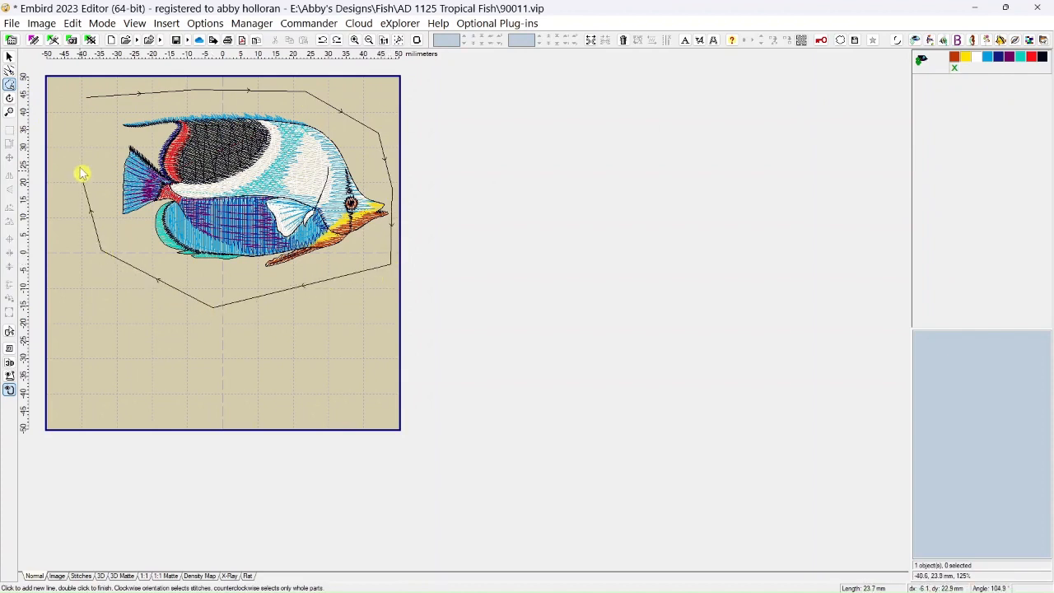
pyautogui.click(81, 168)
pyautogui.doubleClick(110, 97)
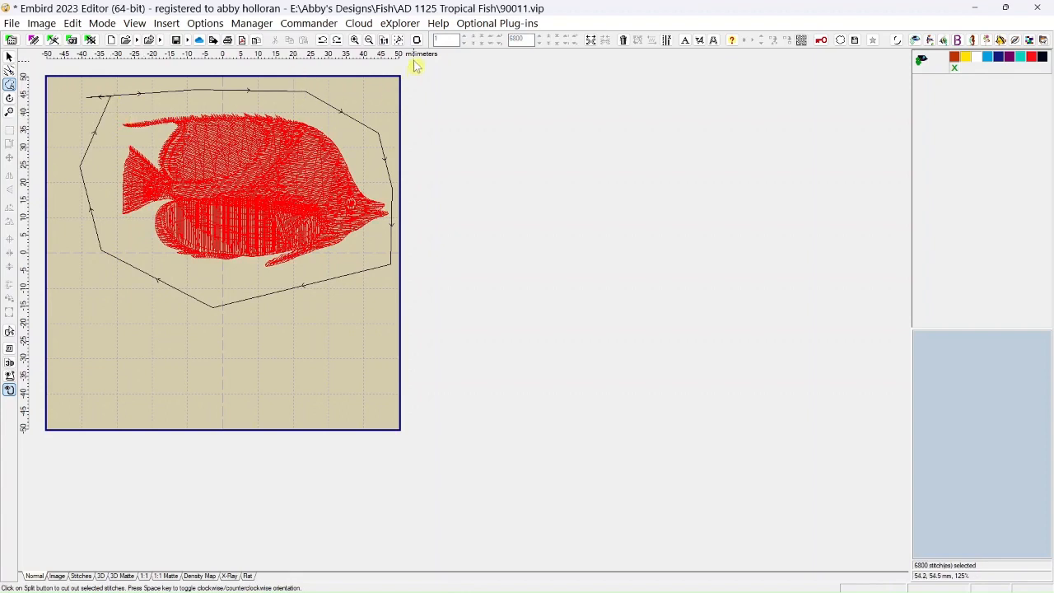
# Split the selected fish stitches into a separate object, show the green seaweed again, and move the fish off it beyond the hoop's right edge.
pyautogui.click(590, 42)
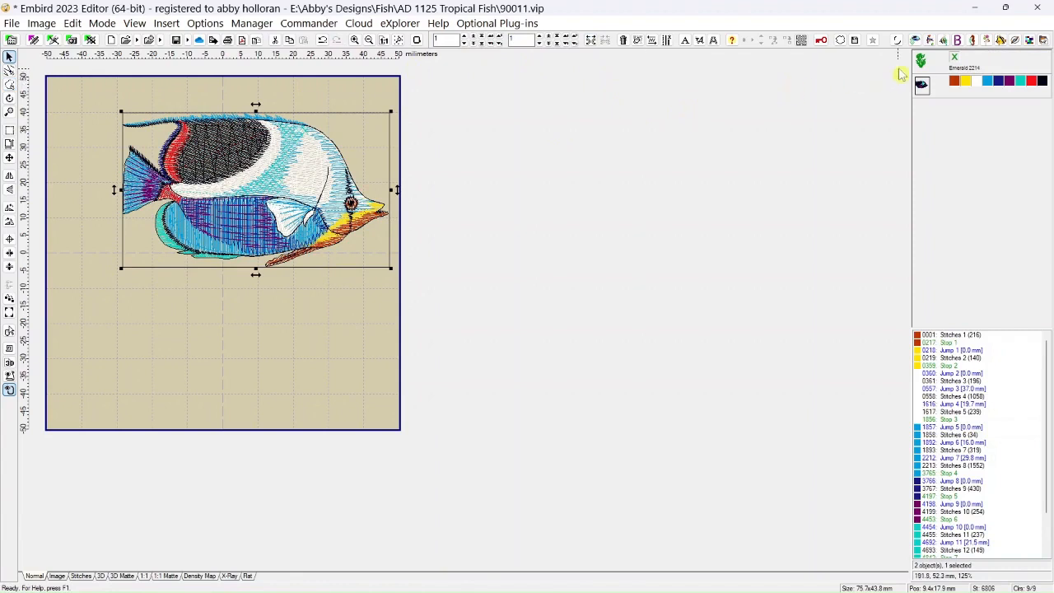
pyautogui.click(956, 63)
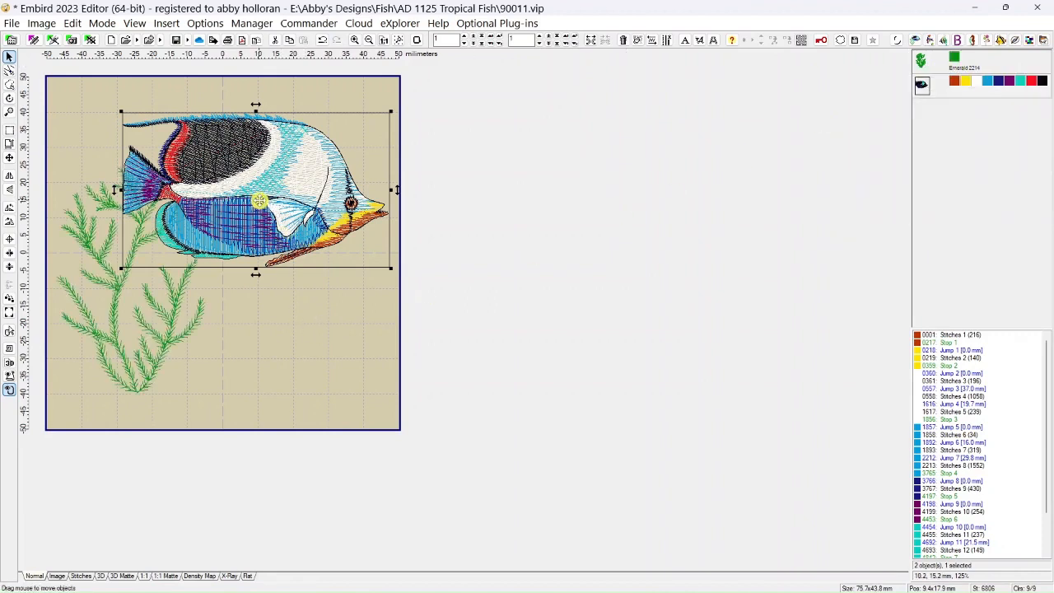
pyautogui.moveTo(232, 178); pyautogui.dragTo(469, 171)
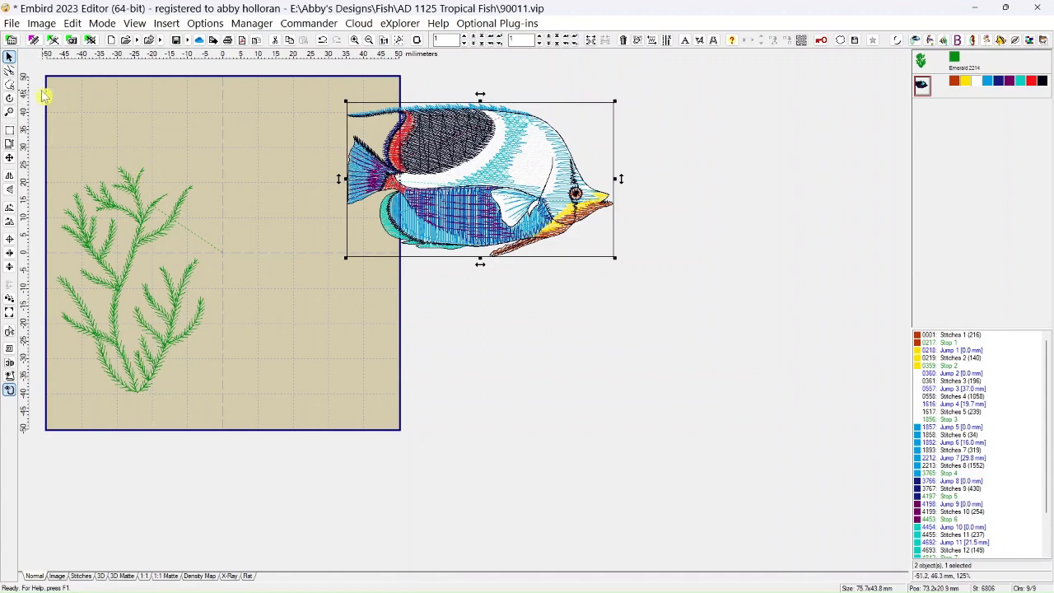
# Delete the stray stitch points at the design centre from the seaweed in Points Editing Mode, removing the long connecting jump.
pyautogui.click(922, 62)
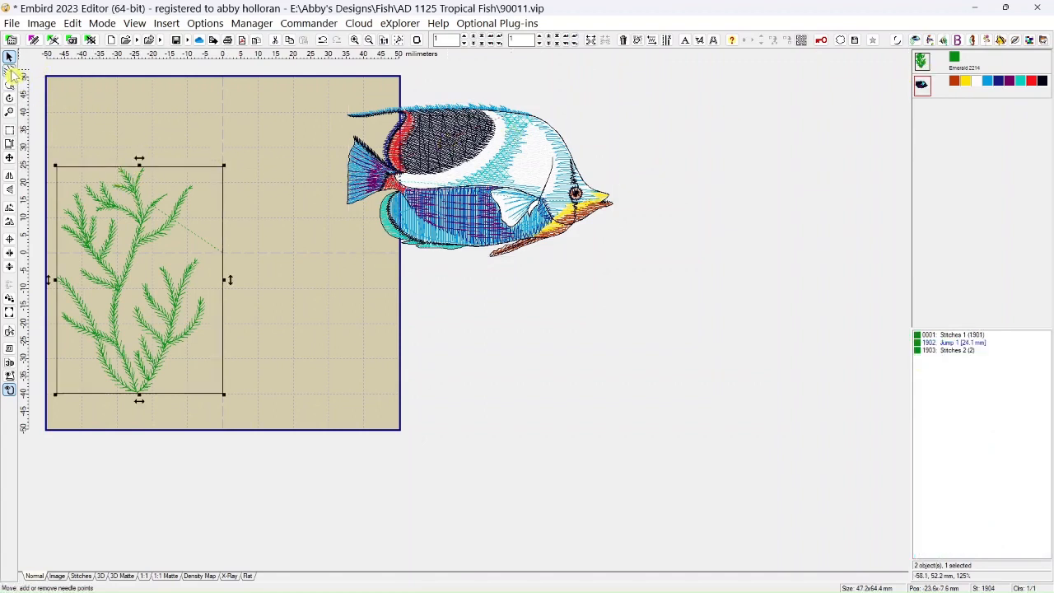
pyautogui.click(10, 72)
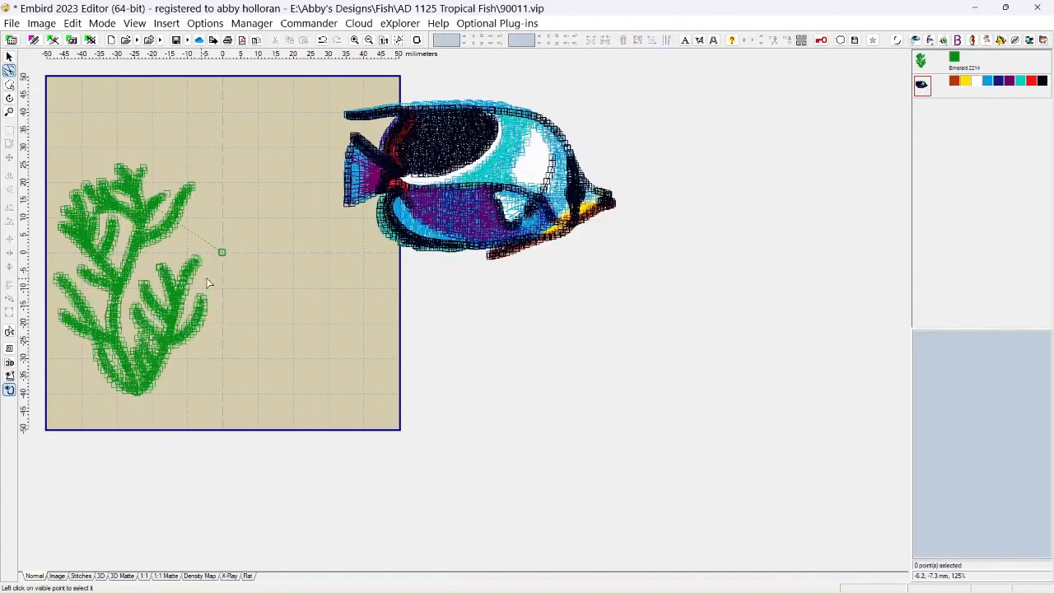
pyautogui.scroll(5, 310, 329)
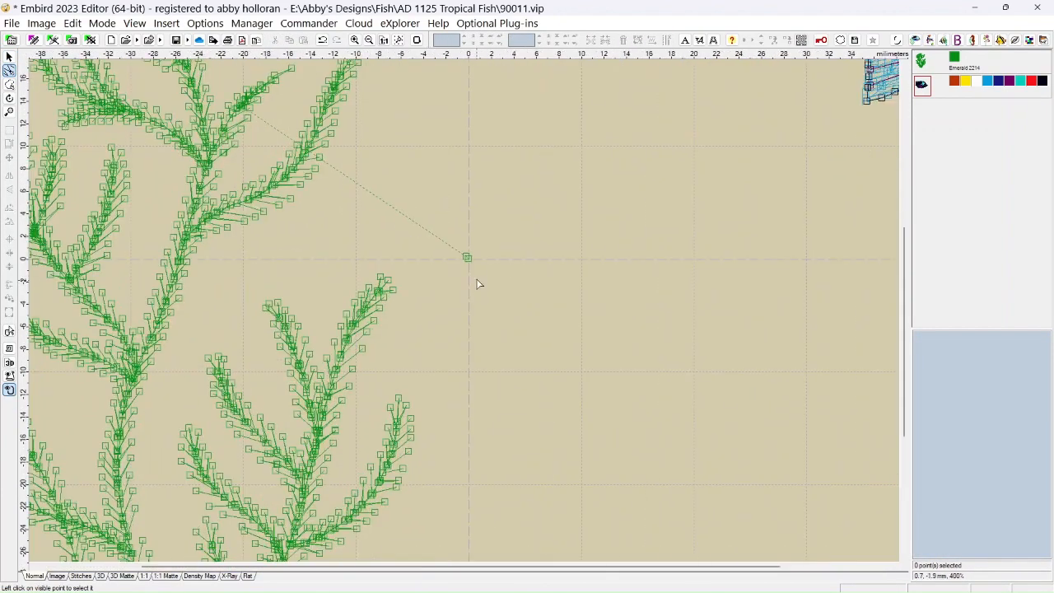
pyautogui.moveTo(468, 262)
pyautogui.mouseDown()
pyautogui.moveTo(404, 259)
pyautogui.moveTo(375, 245)
pyautogui.mouseUp()
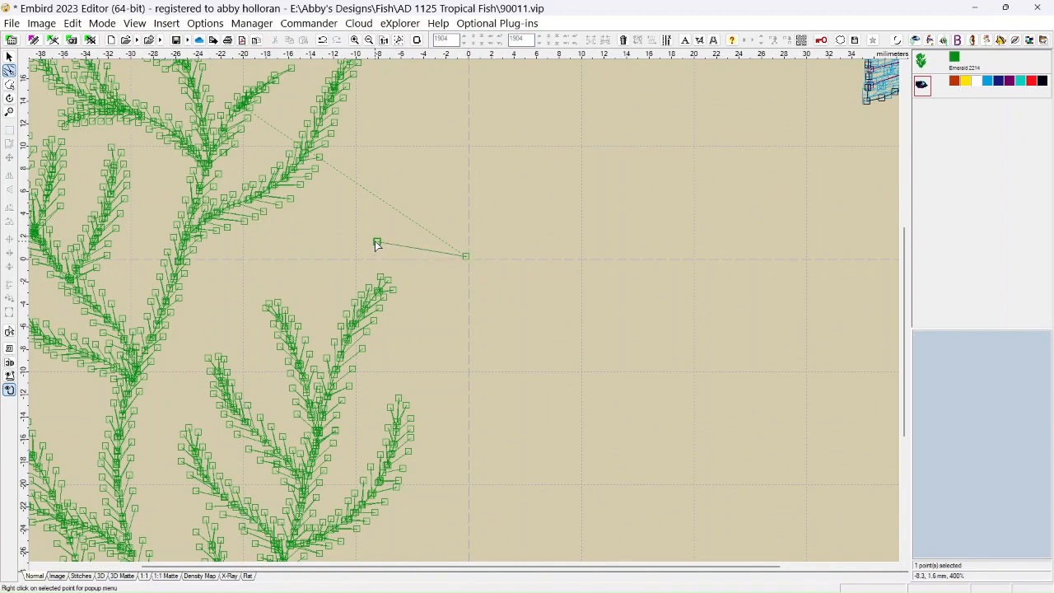
pyautogui.press('Delete')
pyautogui.moveTo(467, 261); pyautogui.dragTo(463, 284)
pyautogui.press('Delete')
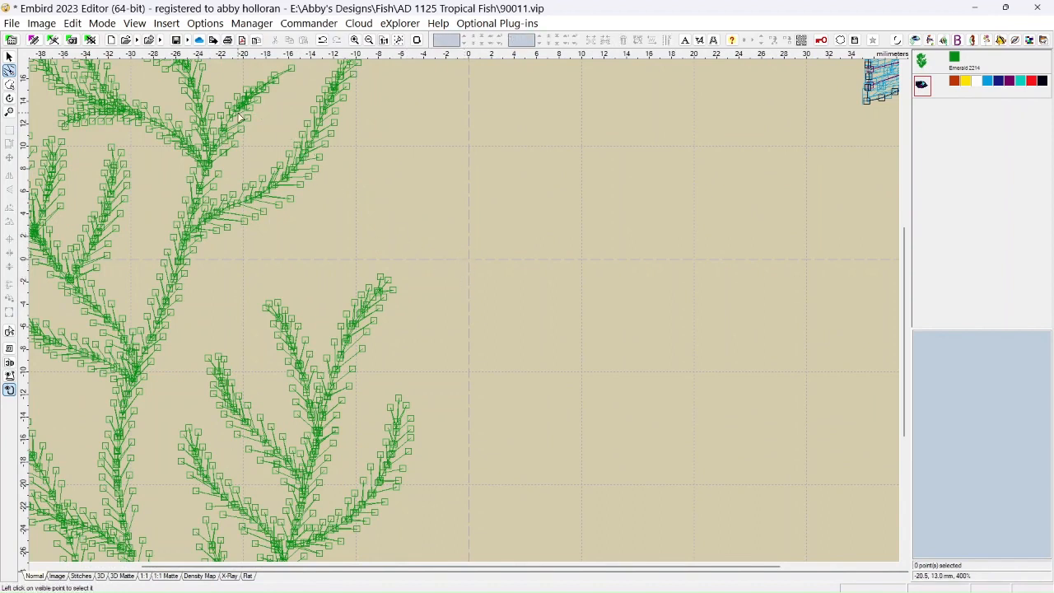
# Return to Select Mode and move the fish back into the hoop so it overlaps the seaweed's upper part.
pyautogui.scroll(-5, 397, 202)
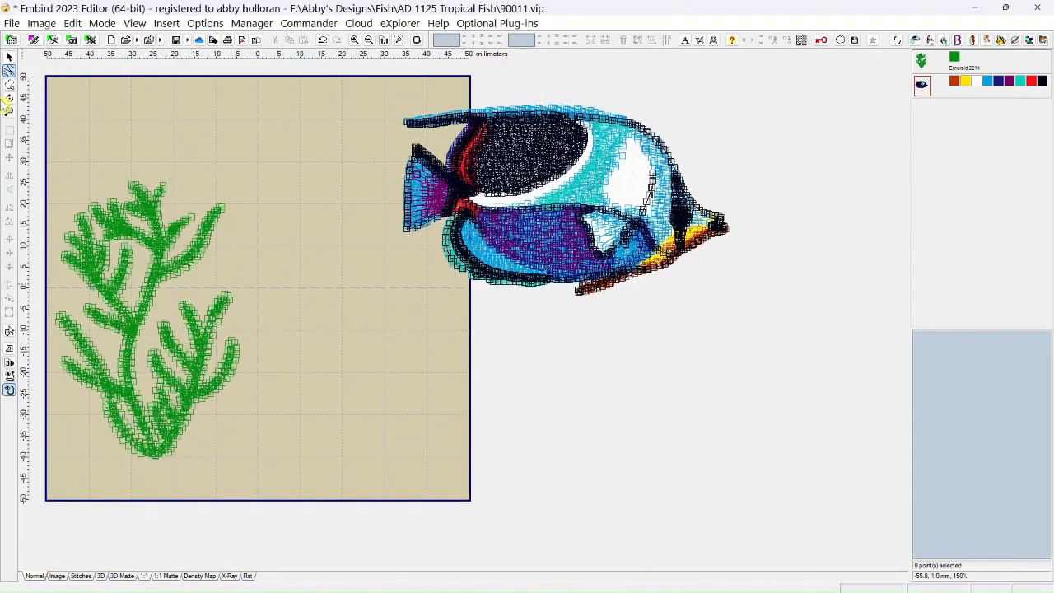
pyautogui.click(9, 60)
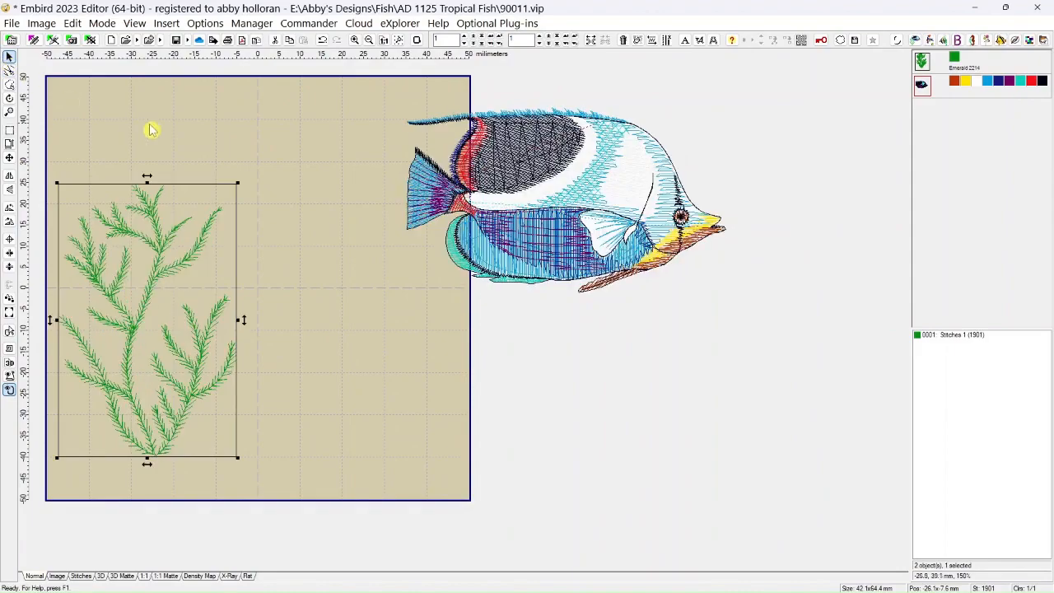
pyautogui.moveTo(567, 179); pyautogui.dragTo(287, 190)
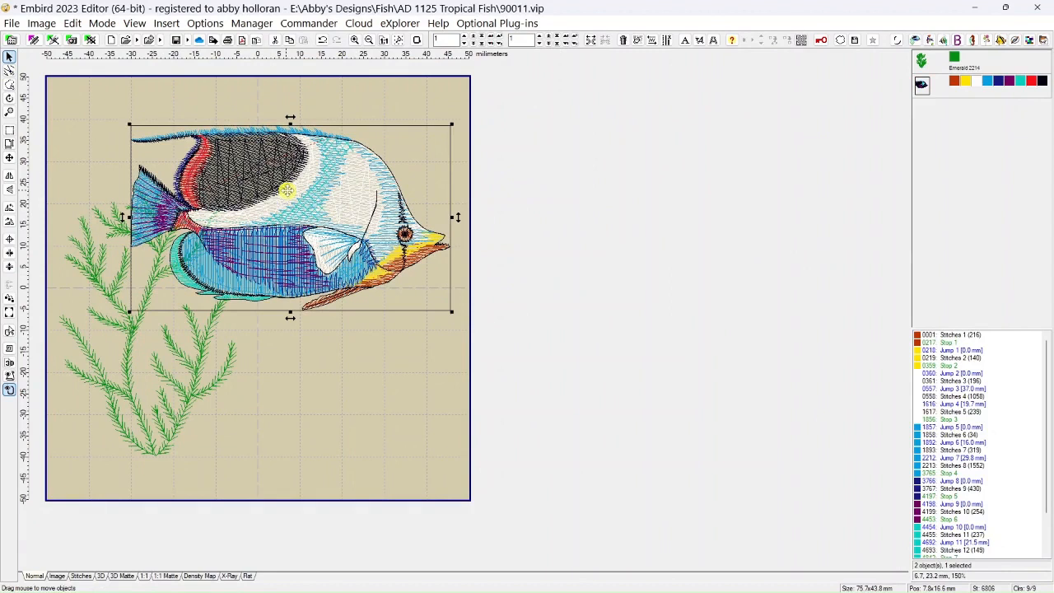
# Try rotating the fish in Rotate Mode by 45 degrees with Keep position on and by freehand turning, and undo the rotations.
pyautogui.click(10, 99)
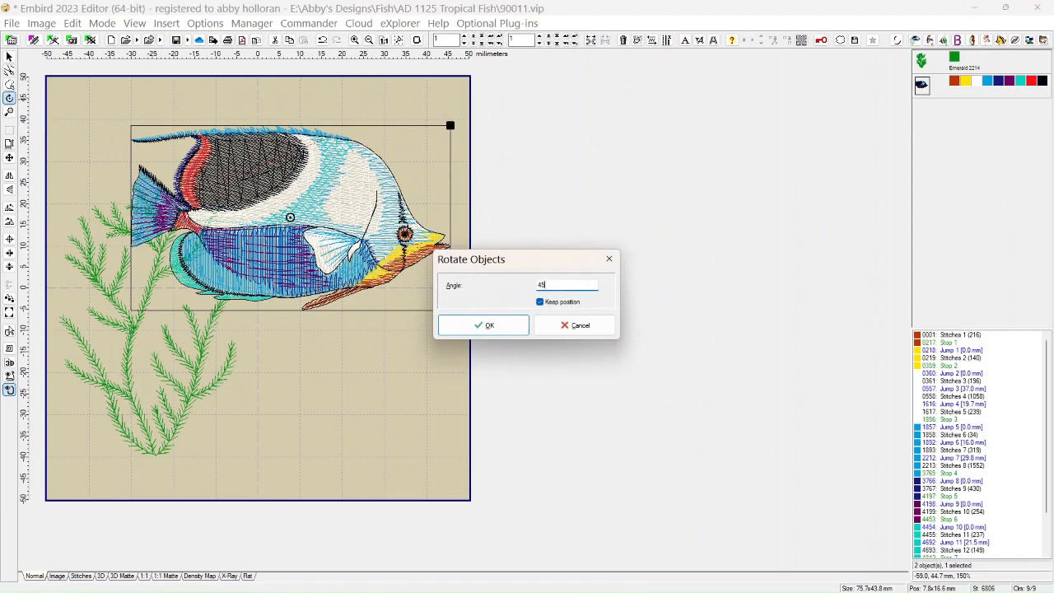
pyautogui.press('Return')
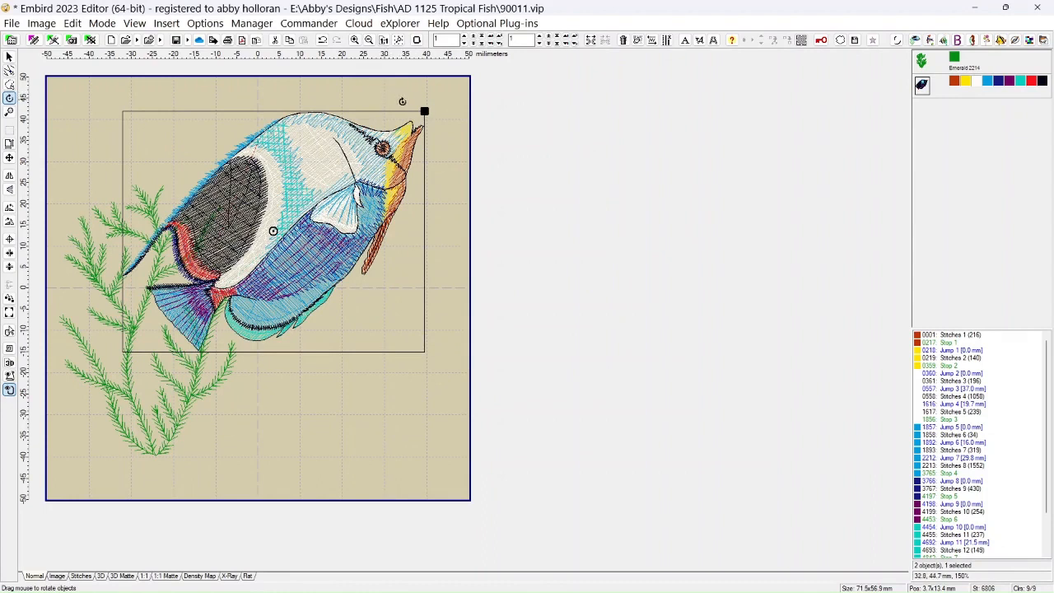
pyautogui.moveTo(424, 111); pyautogui.dragTo(419, 358)
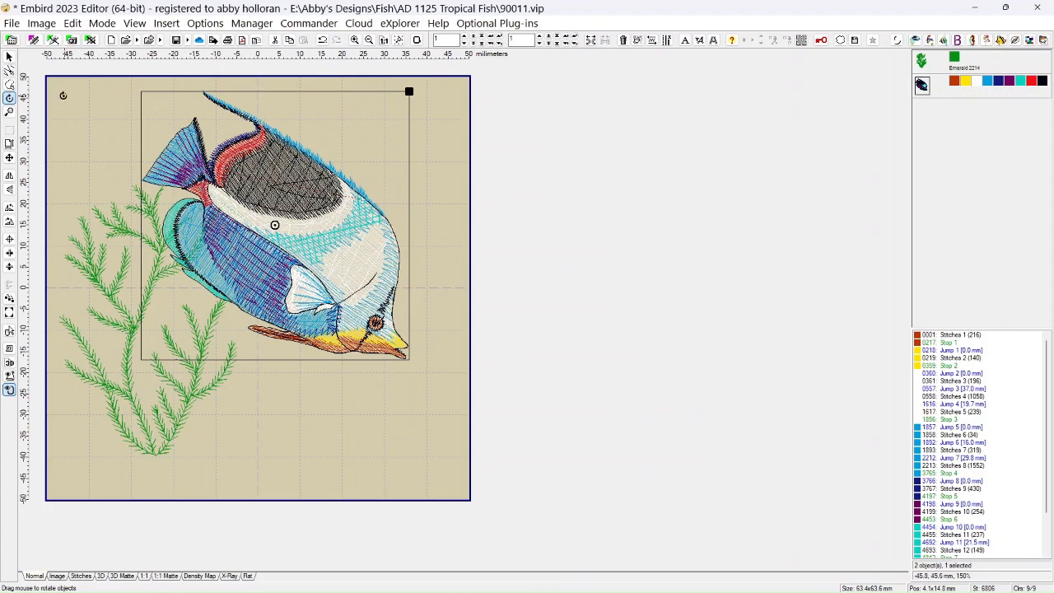
pyautogui.click(321, 42)
pyautogui.click(319, 43)
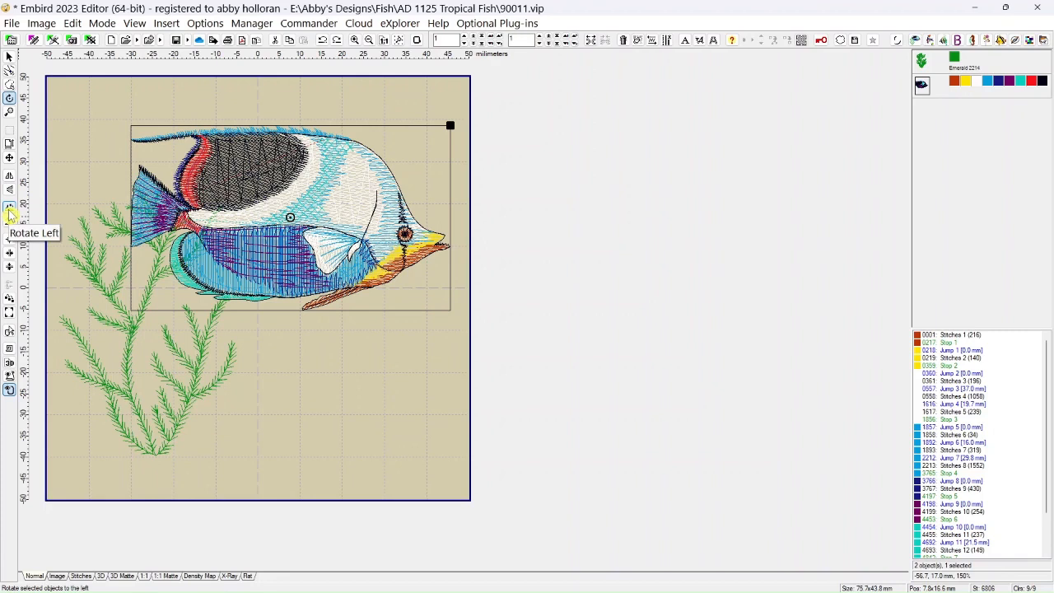
pyautogui.moveTo(345, 185); pyautogui.dragTo(191, 125)
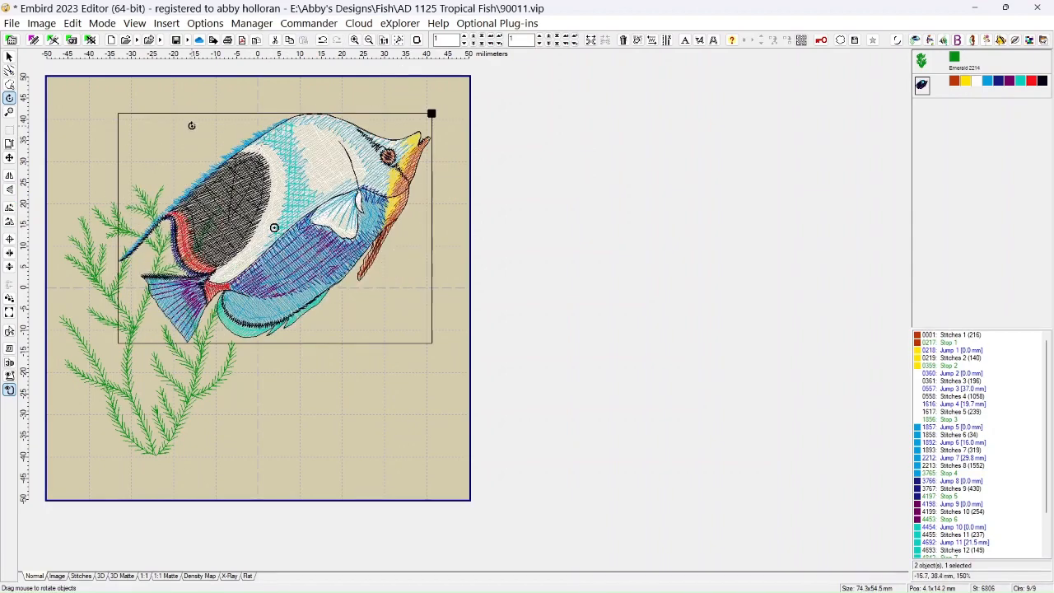
pyautogui.click(321, 43)
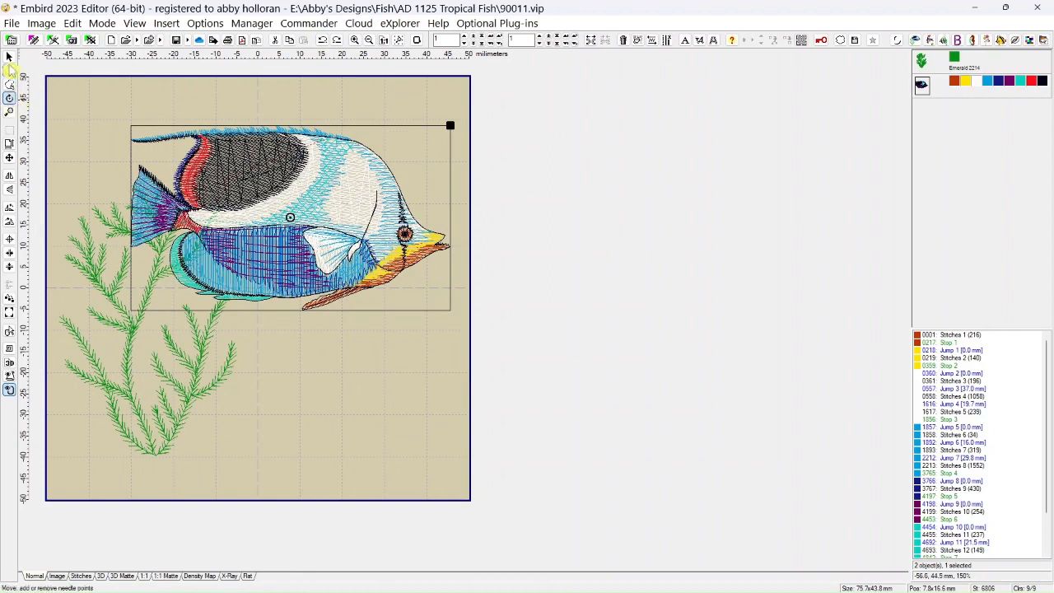
# Switch to Select Mode and rotate the fish a quarter turn left and back to the right.
pyautogui.click(9, 56)
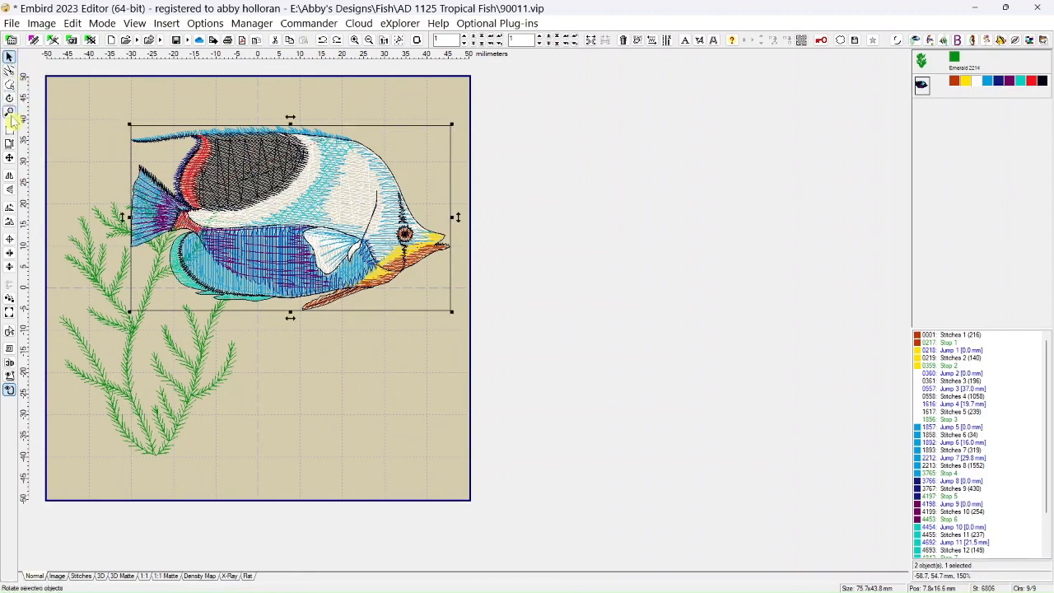
pyautogui.click(11, 212)
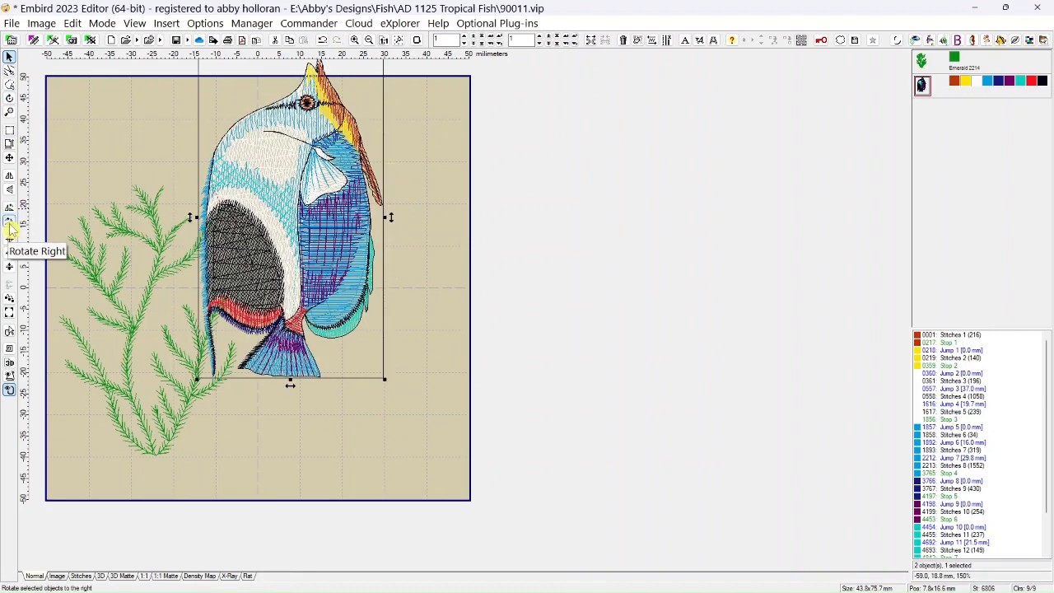
pyautogui.click(11, 226)
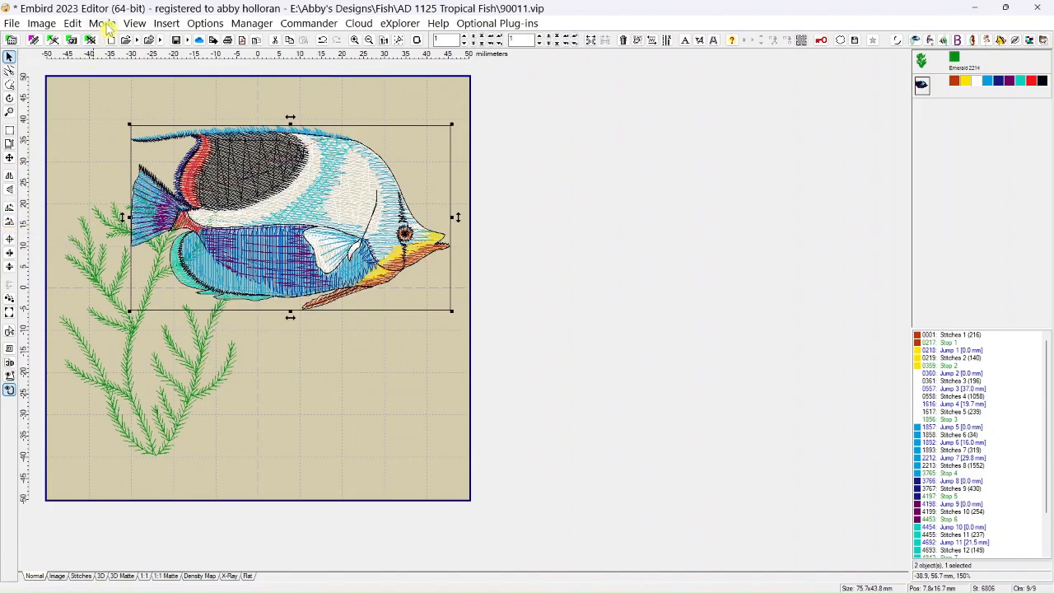
# Switch to Rotate Mode for the fish and go back to Select Mode.
pyautogui.click(102, 23)
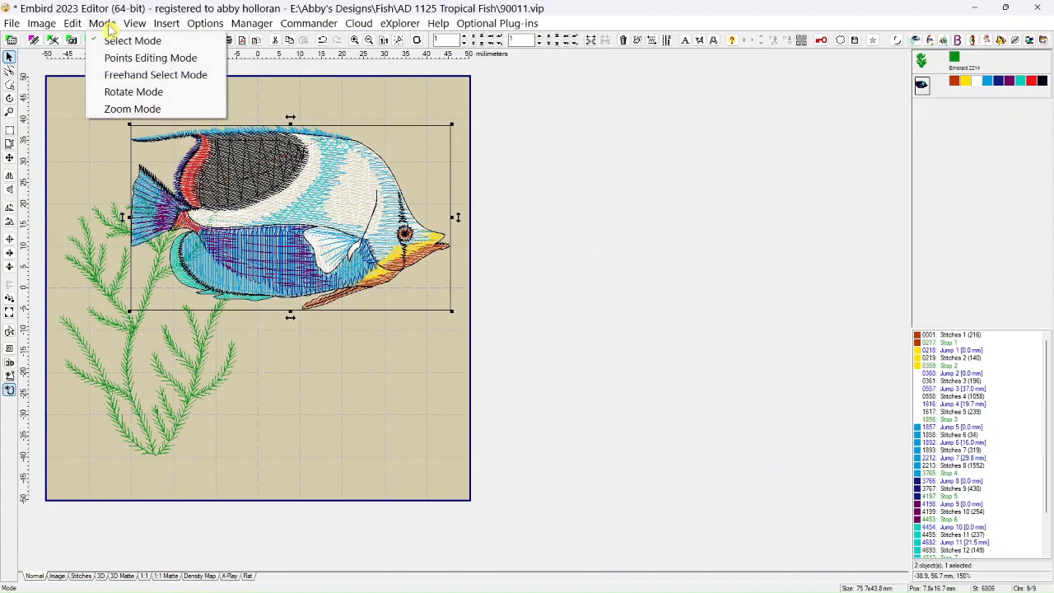
pyautogui.click(115, 92)
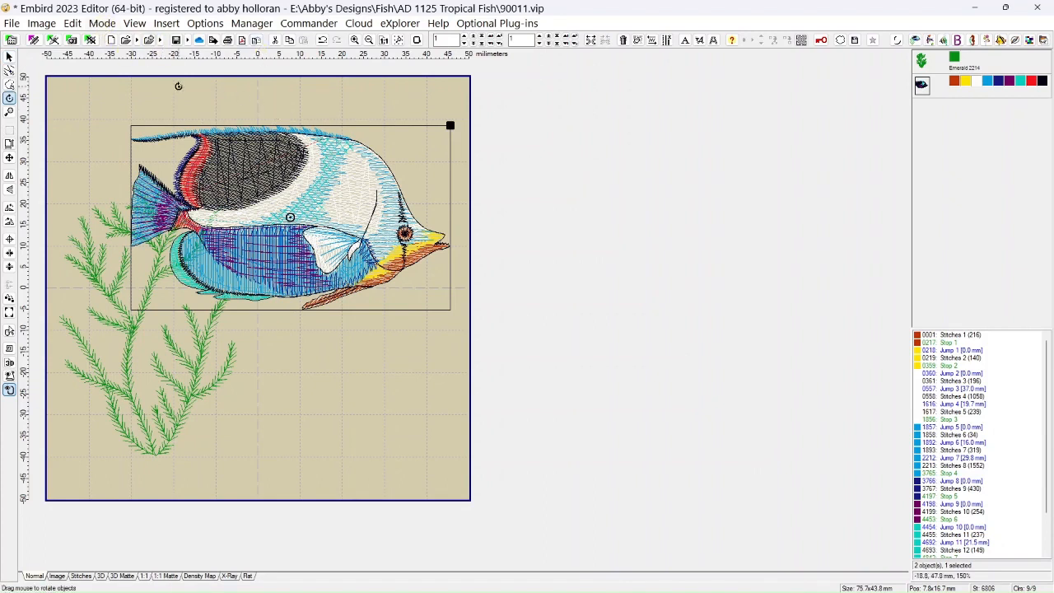
pyautogui.click(11, 58)
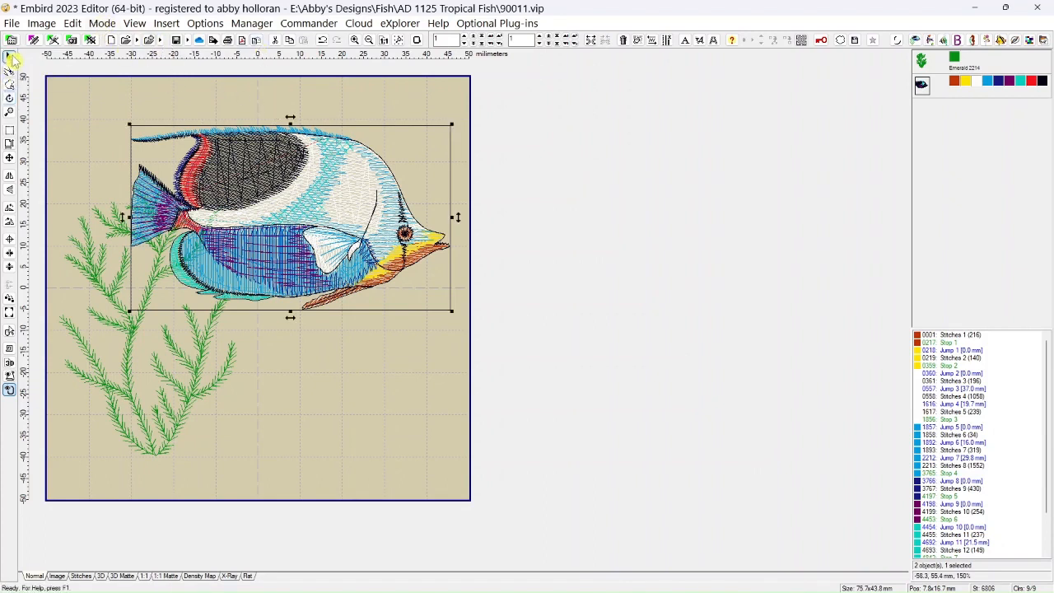
# Magnify the fish's tail and upper fin to 450% in Zoom Mode, and return to Select Mode.
pyautogui.click(102, 23)
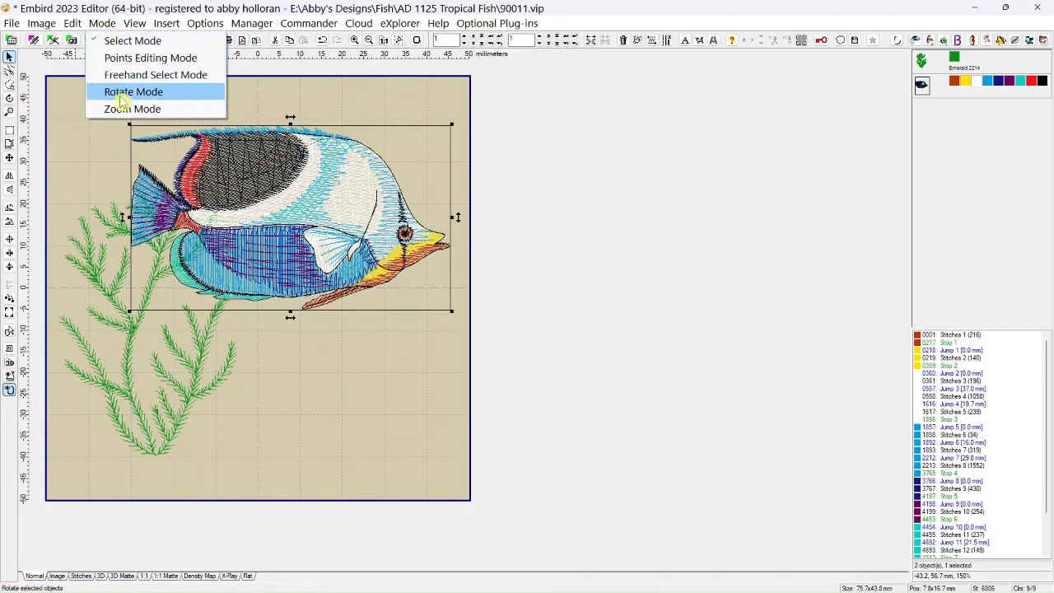
pyautogui.click(120, 112)
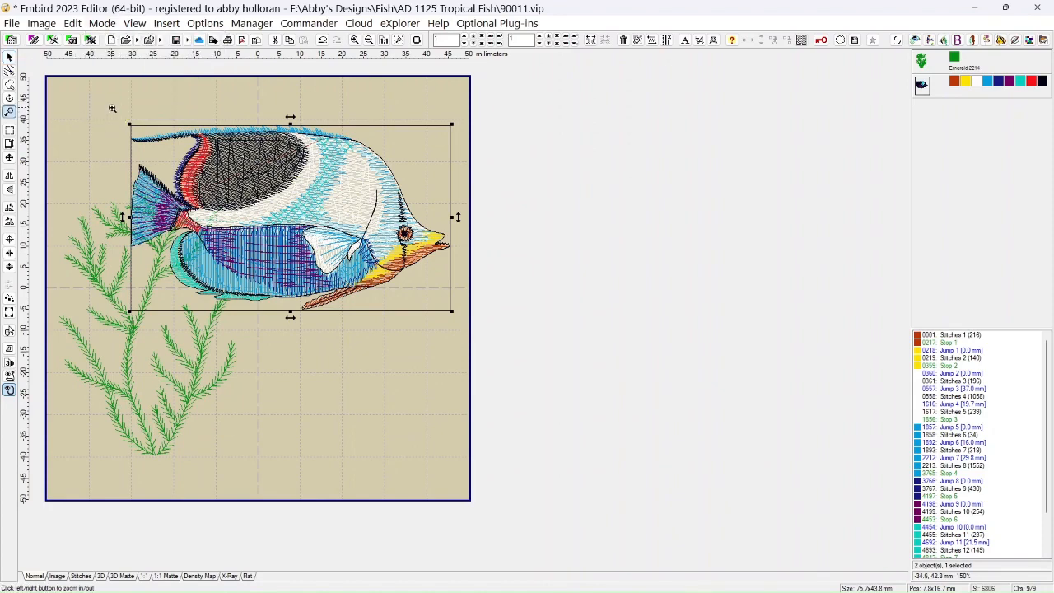
pyautogui.click(111, 121)
pyautogui.click(112, 120)
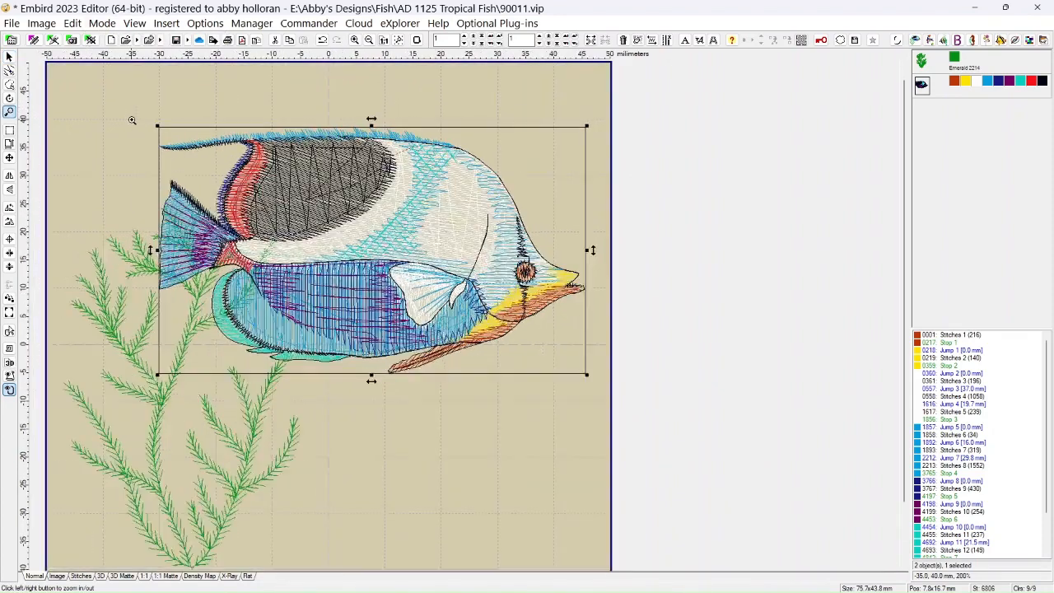
pyautogui.click(134, 120)
pyautogui.click(148, 120)
pyautogui.click(164, 120)
pyautogui.click(164, 120)
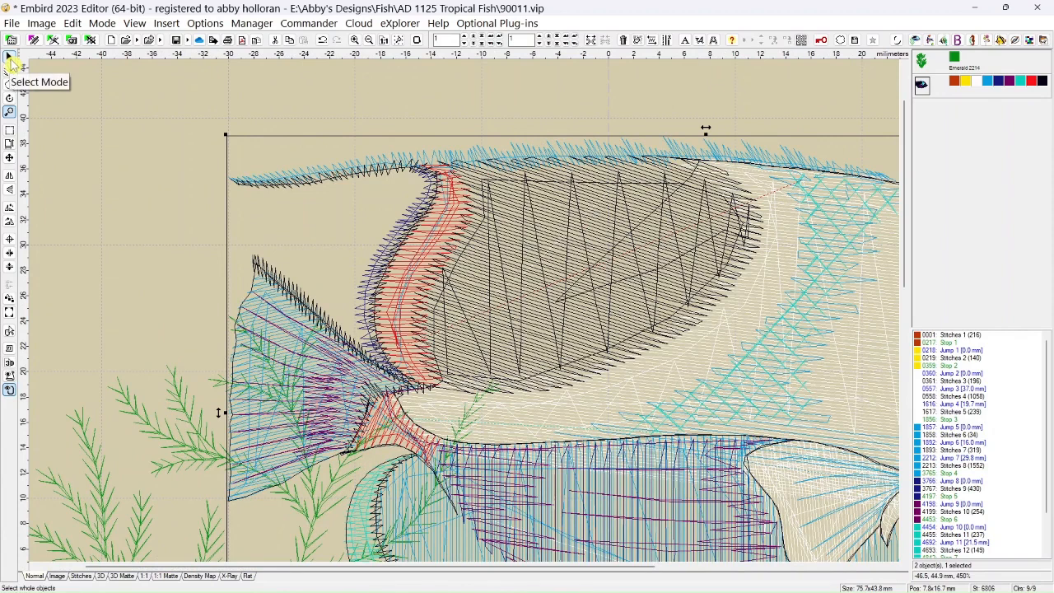
pyautogui.click(10, 57)
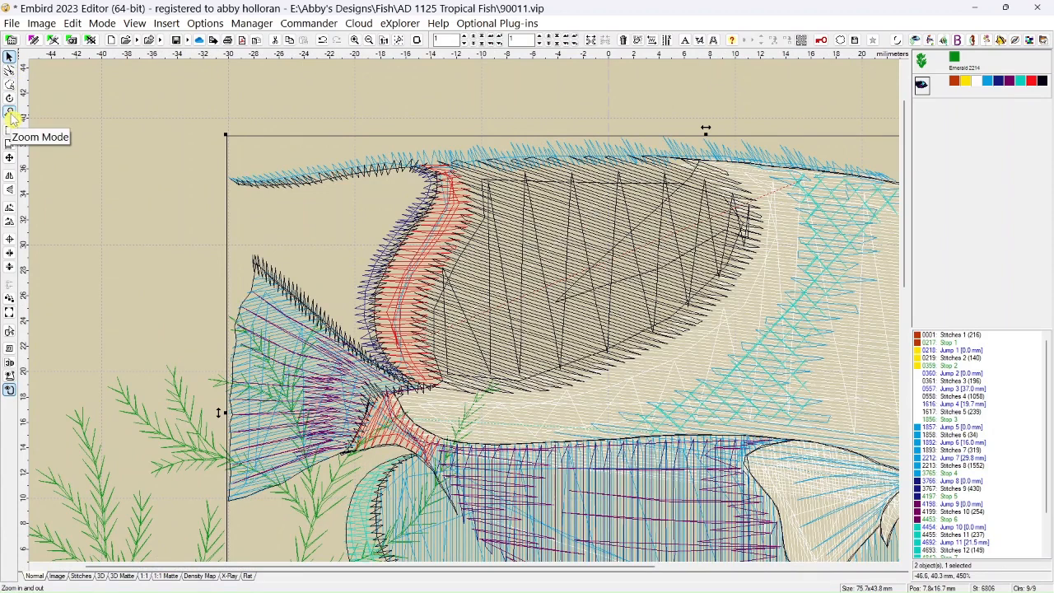
# Re-enter Zoom Mode, enlarge the tail area further to 700%, and leave the mode for Select Mode.
pyautogui.click(10, 113)
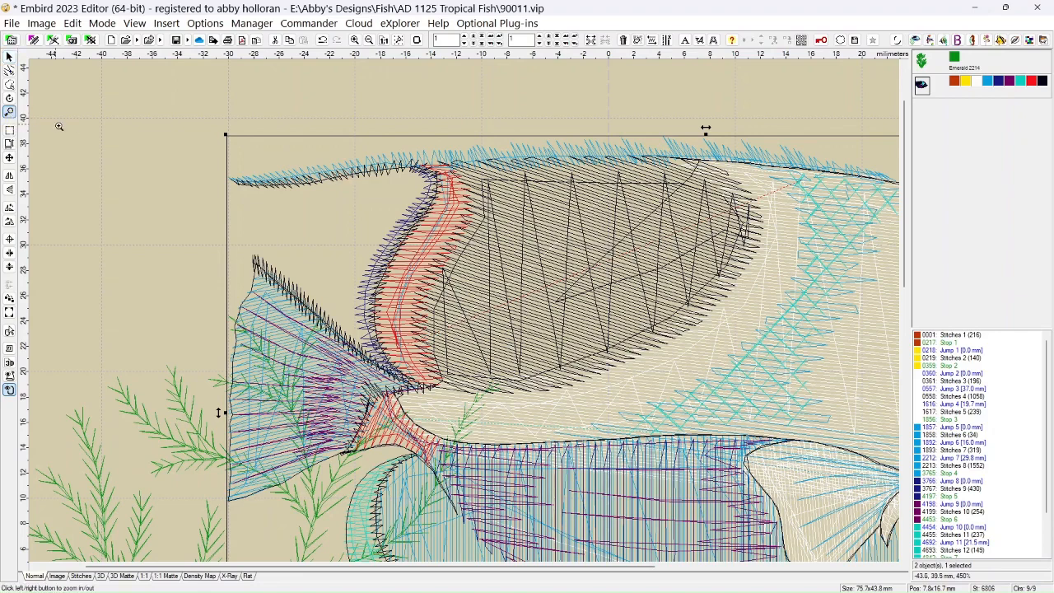
pyautogui.click(99, 137)
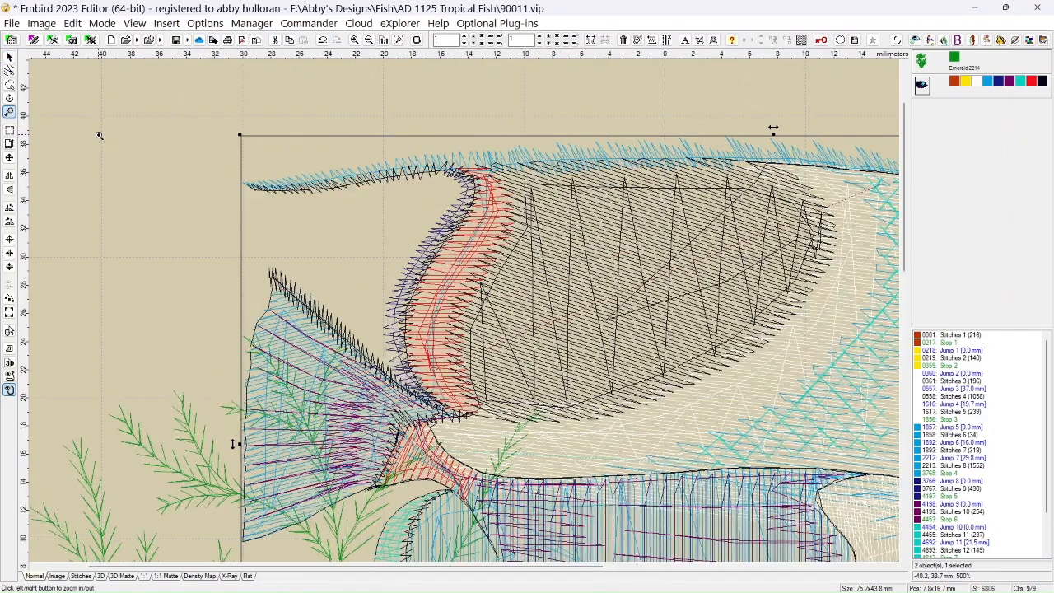
pyautogui.click(10, 58)
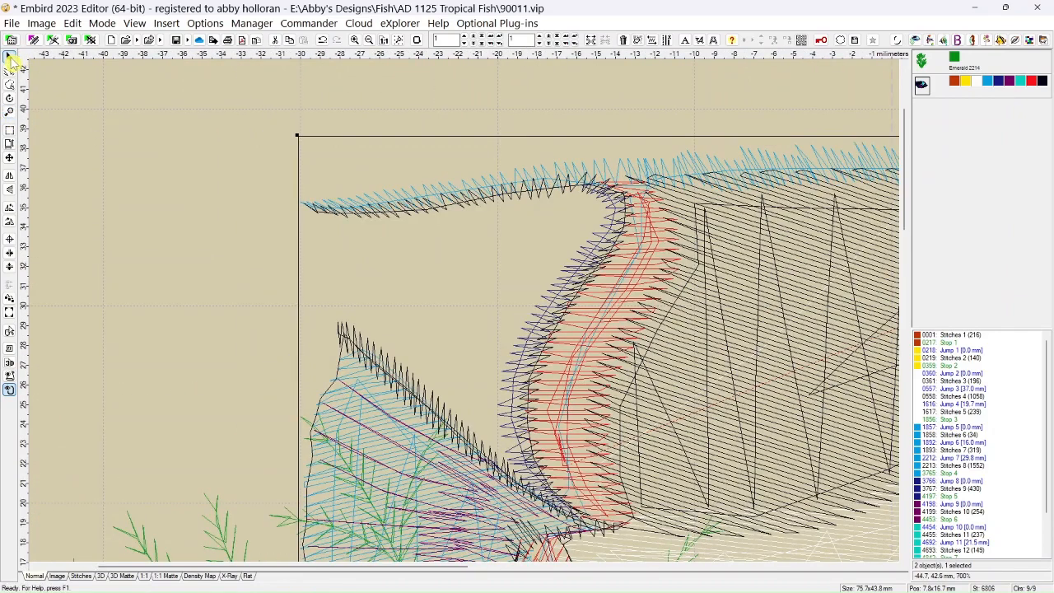
# Reset the view to 100%, try magnifying to 250%, reduce it to 125%, and deselect the fish.
pyautogui.click(384, 40)
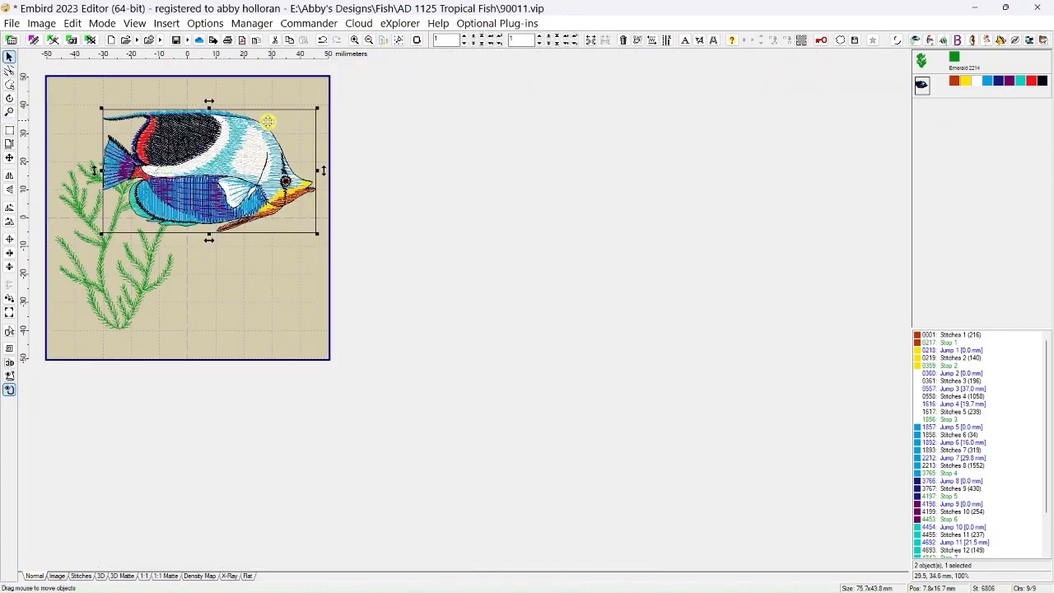
pyautogui.click(356, 45)
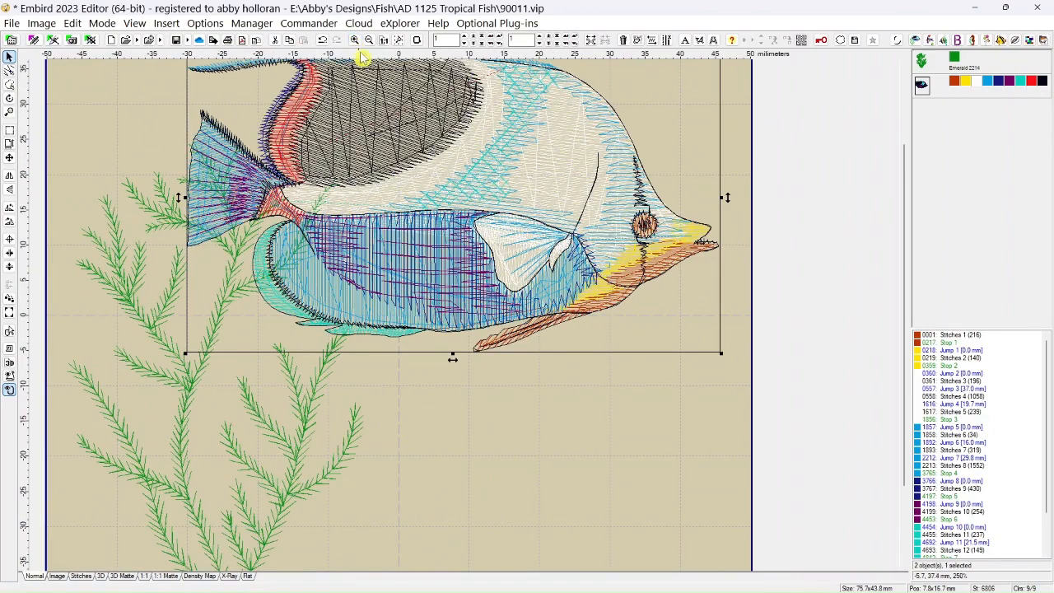
pyautogui.click(370, 43)
pyautogui.click(370, 43)
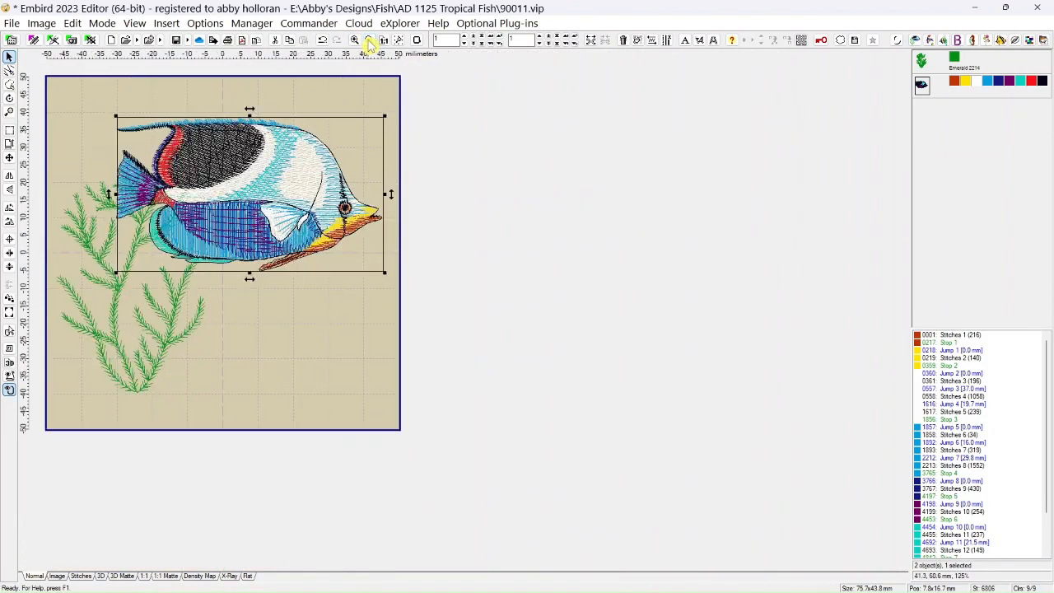
pyautogui.click(306, 316)
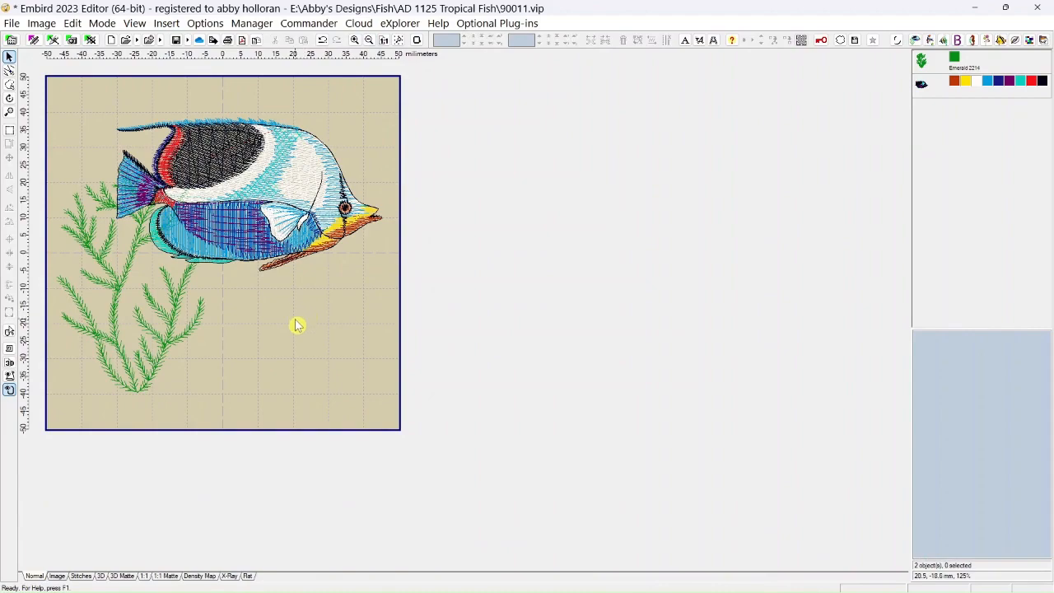
# Magnify the design to 350%, and reduce the view to 150%.
pyautogui.scroll(5, 297, 325)
pyautogui.scroll(1, 645, 407)
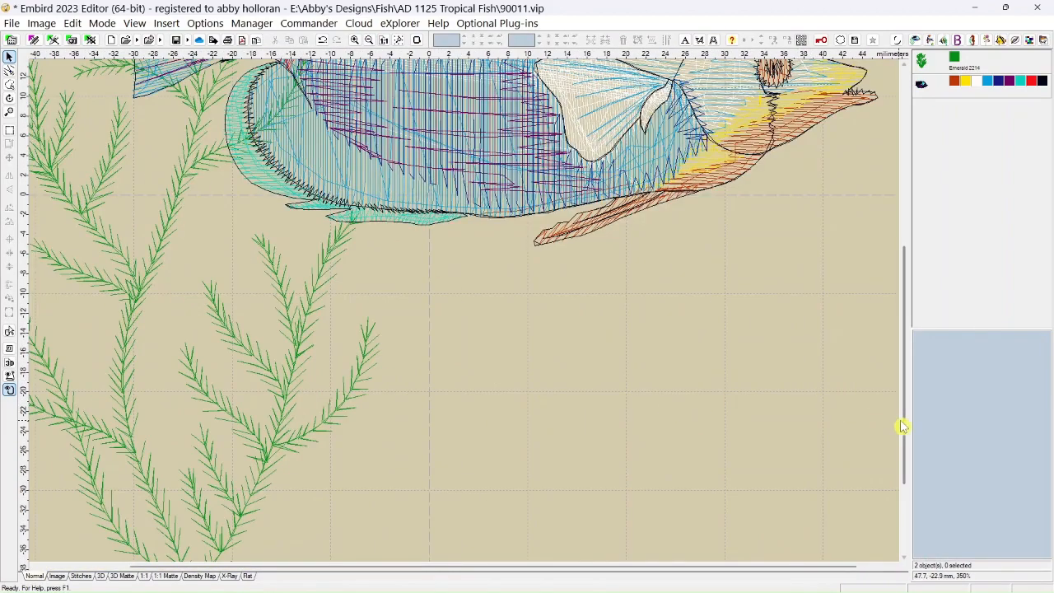
pyautogui.scroll(-4, 699, 363)
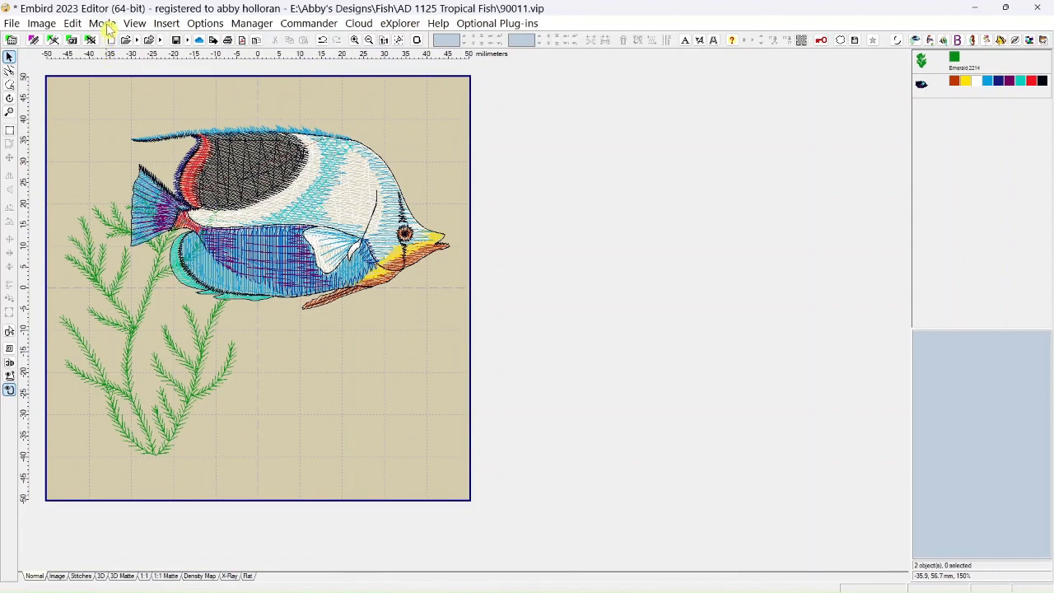
# Switch the design display to Enhanced view and return it to Normal view.
pyautogui.click(105, 25)
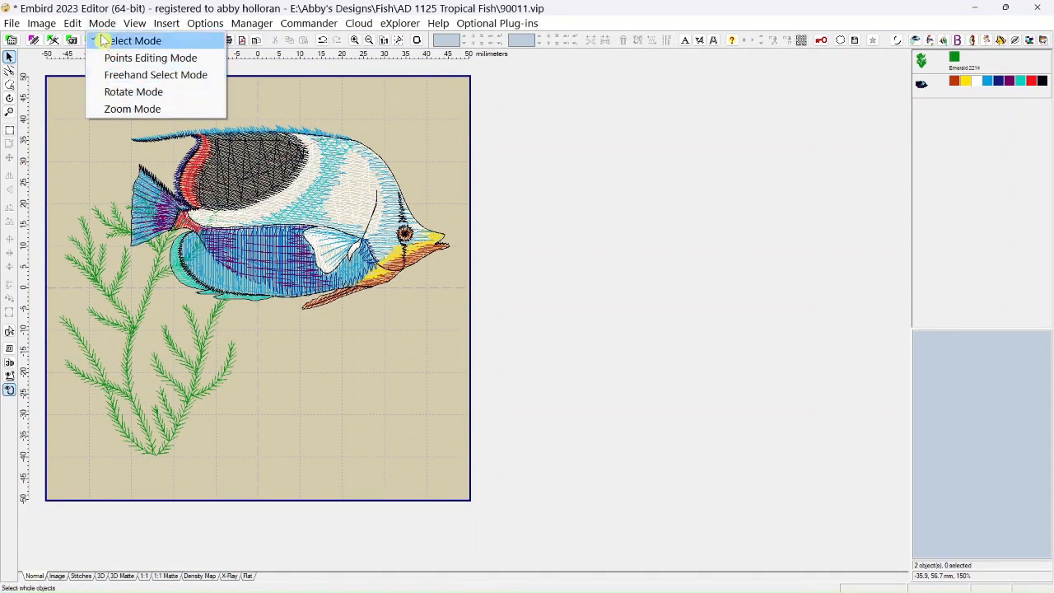
pyautogui.moveTo(133, 27)
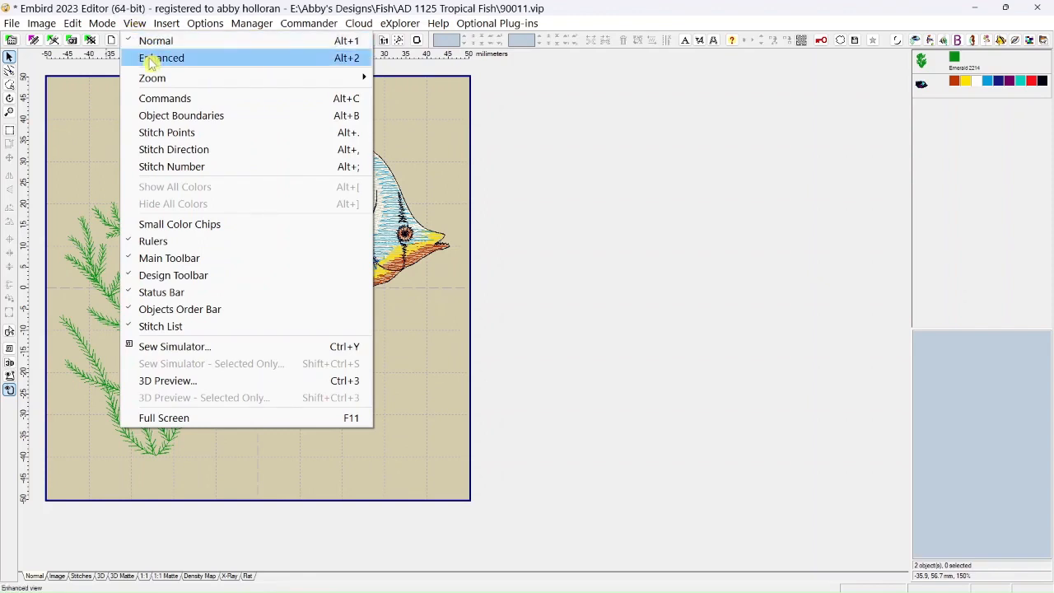
pyautogui.click(131, 63)
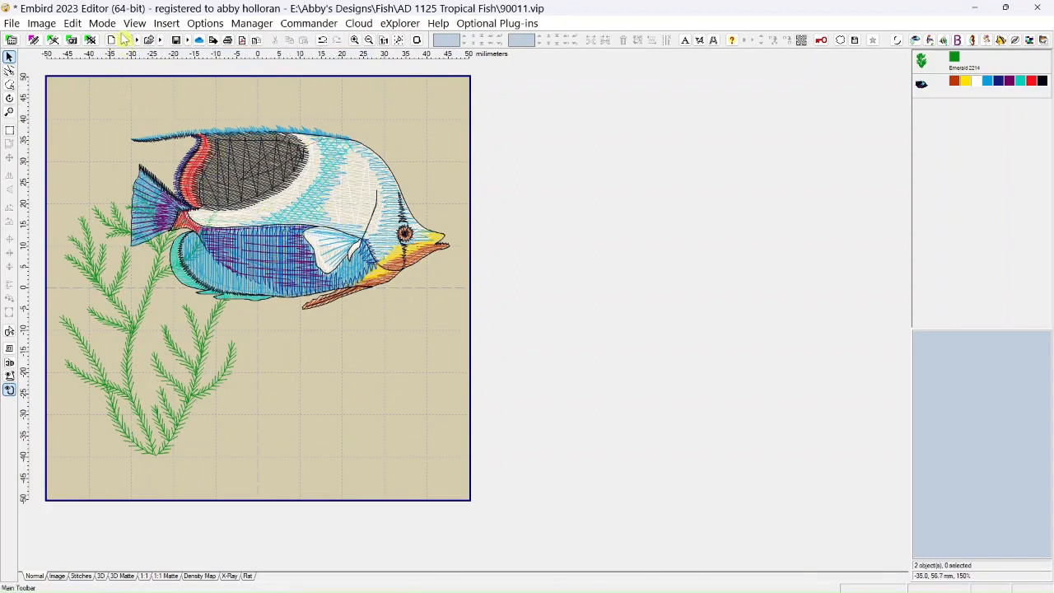
pyautogui.click(132, 26)
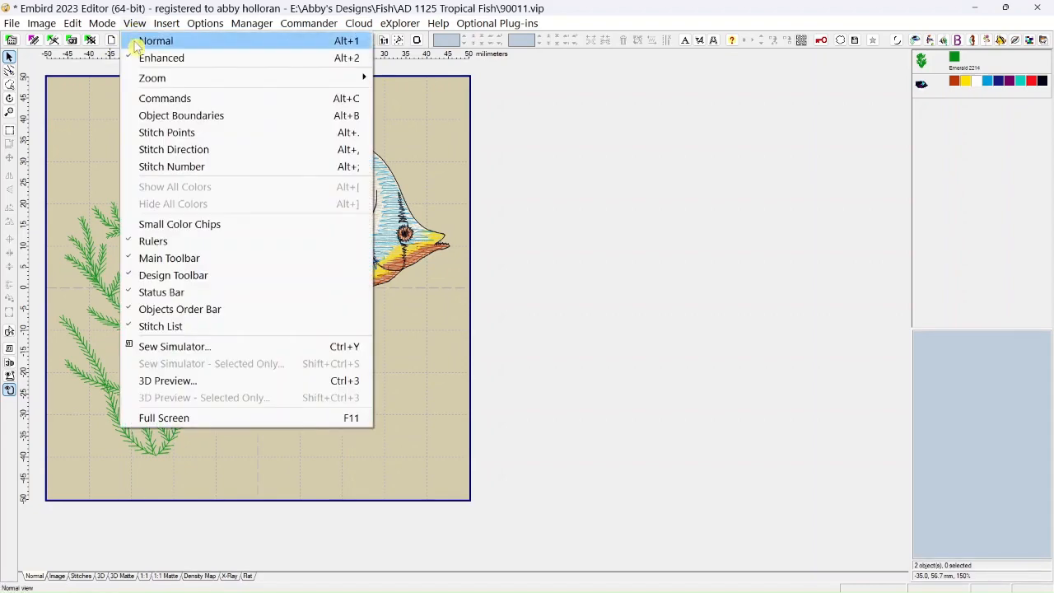
pyautogui.click(134, 41)
# Zoom in on the design by two increments to 200%.
pyautogui.click(136, 24)
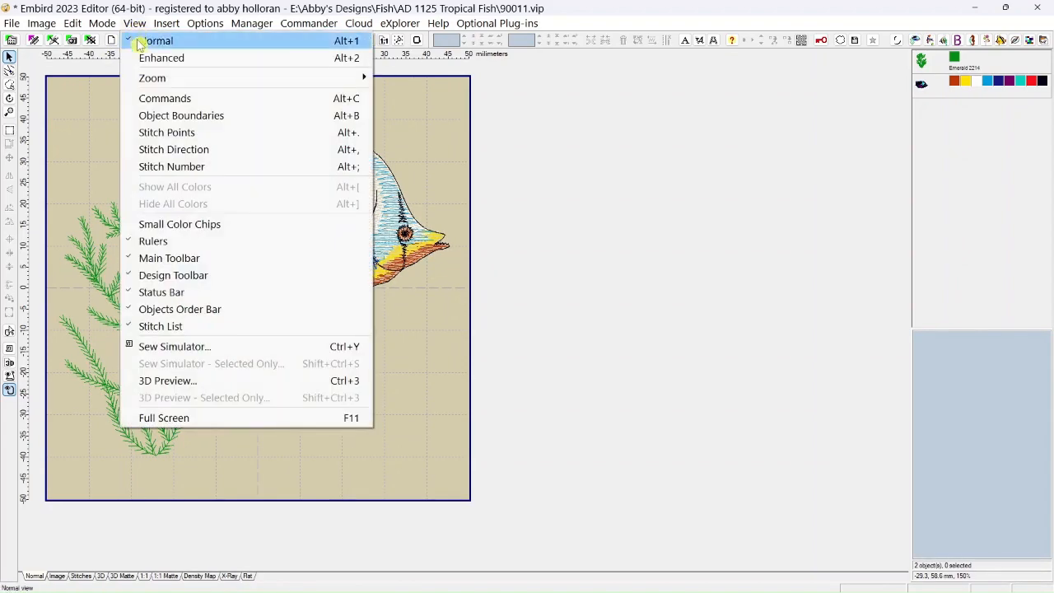
pyautogui.moveTo(148, 82)
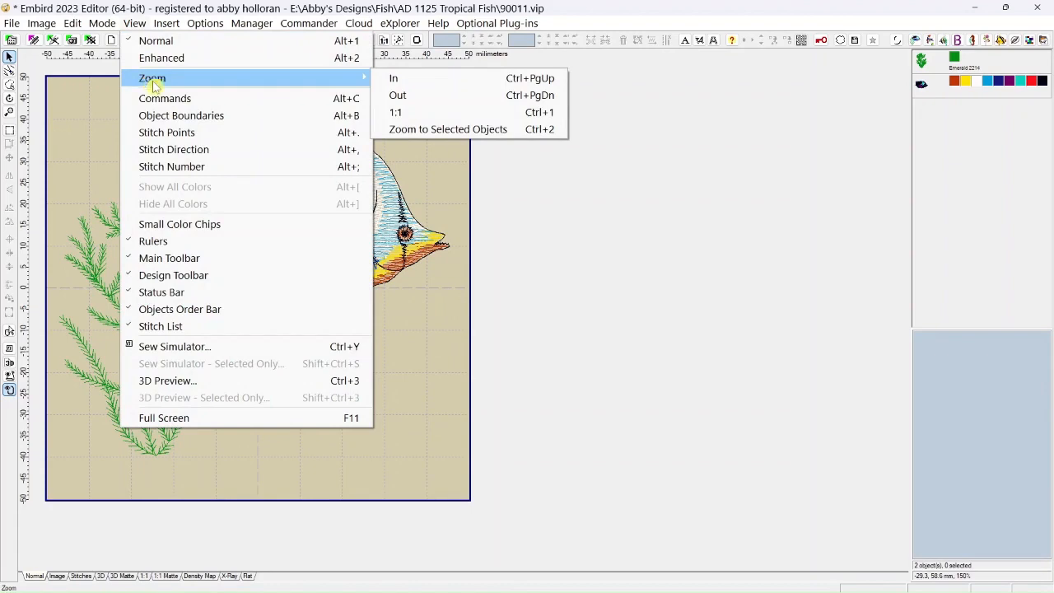
pyautogui.click(395, 81)
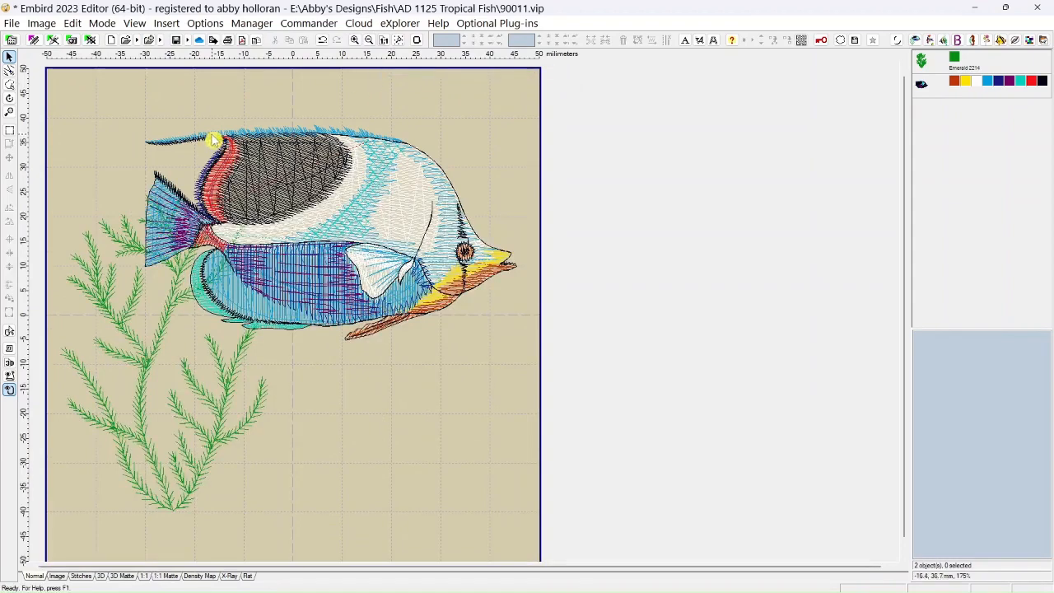
pyautogui.click(135, 24)
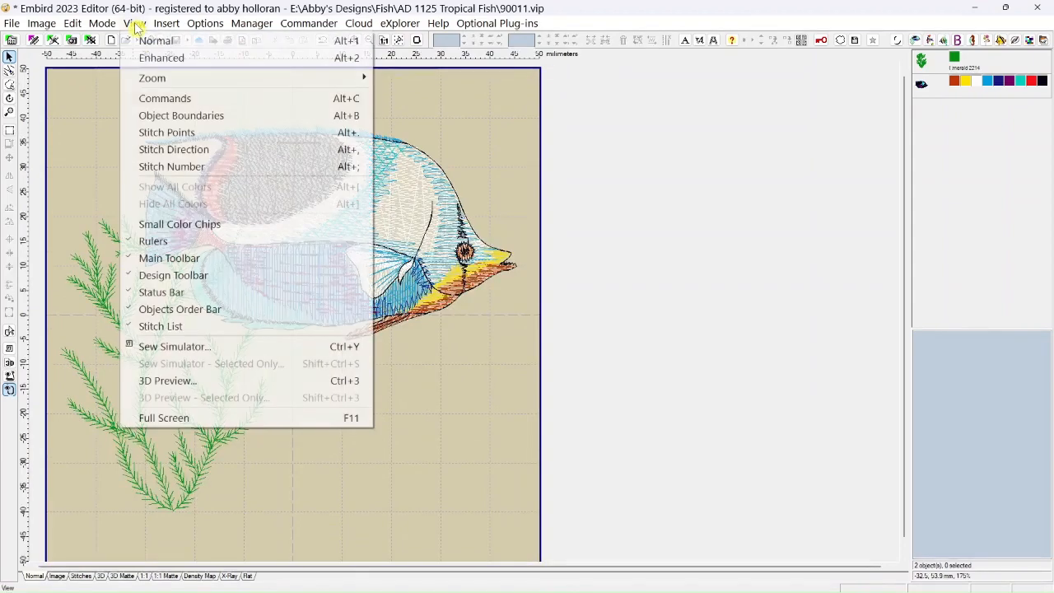
pyautogui.moveTo(151, 80)
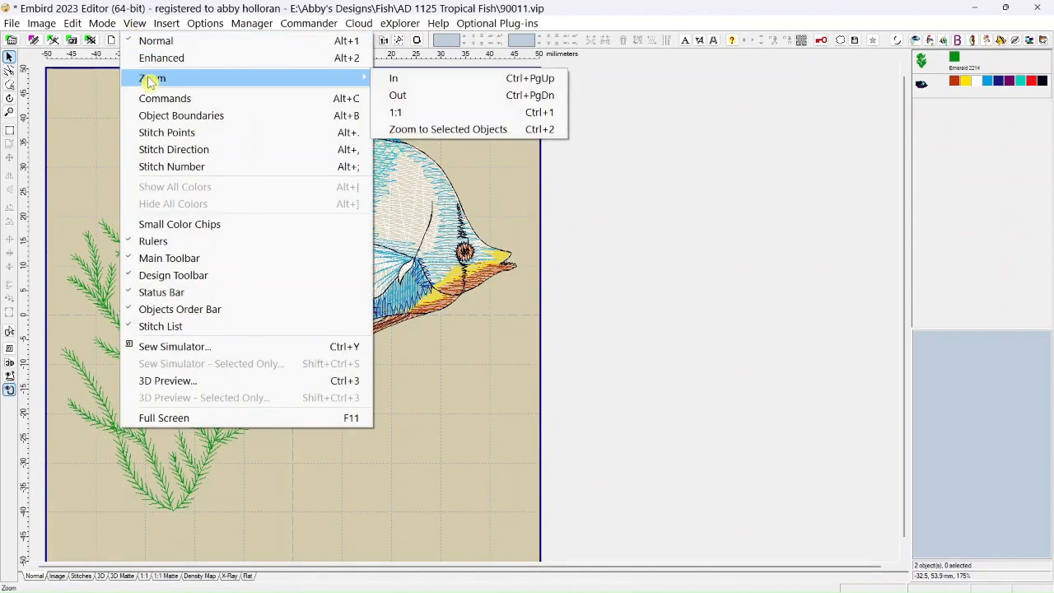
pyautogui.click(397, 80)
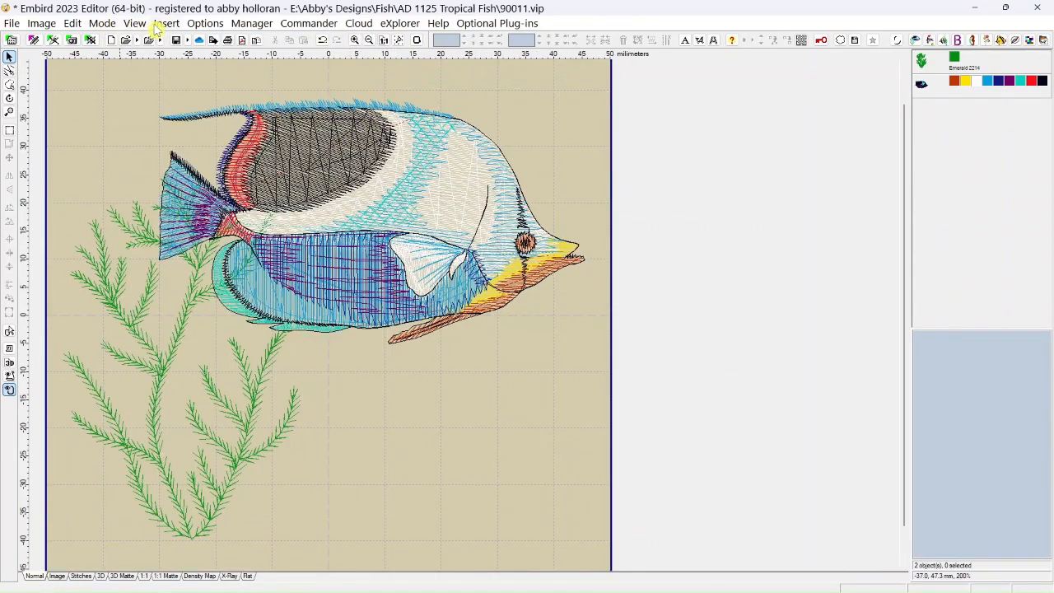
# Zoom out one increment to 175%, and restore the design to its 1:1 view.
pyautogui.click(131, 23)
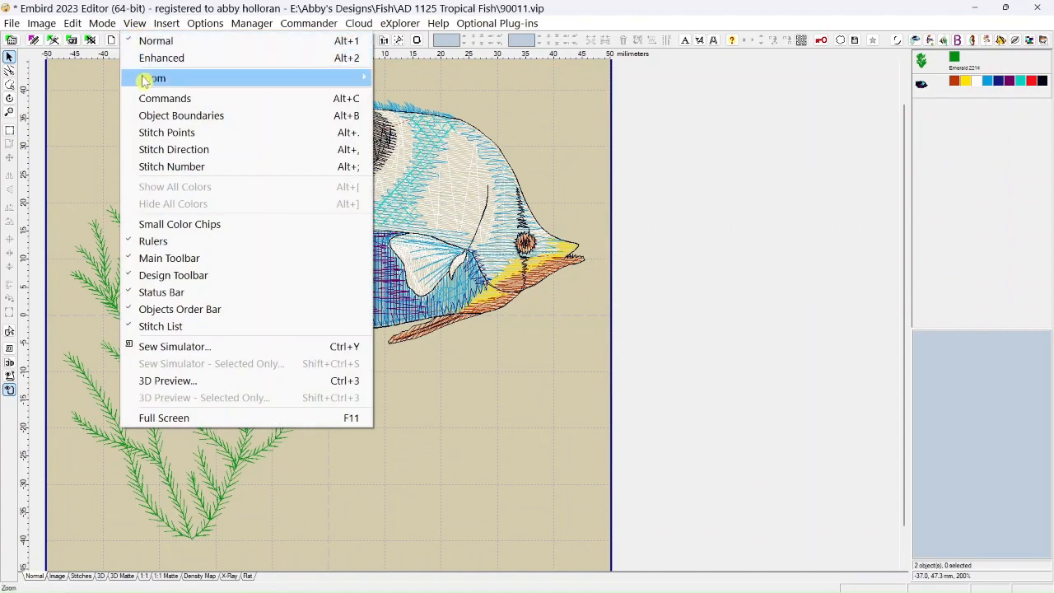
pyautogui.moveTo(145, 79)
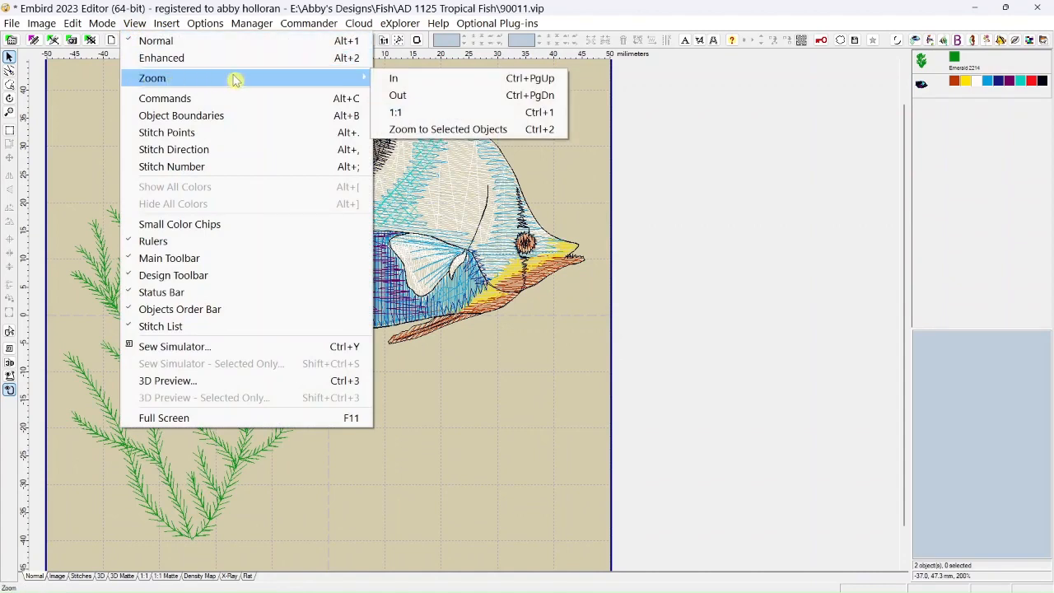
pyautogui.click(395, 96)
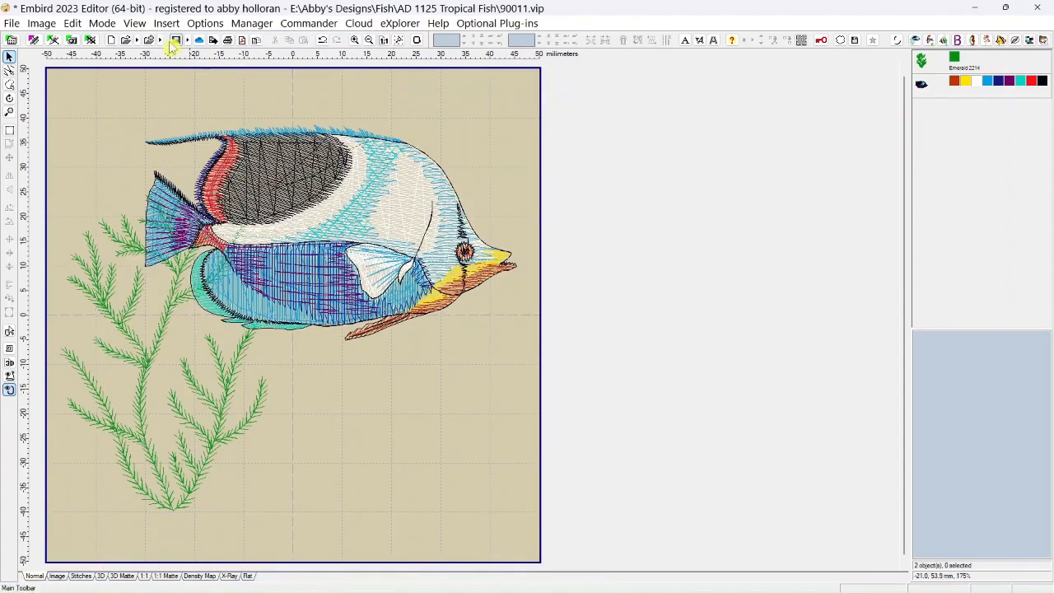
pyautogui.click(100, 24)
pyautogui.moveTo(132, 25)
pyautogui.moveTo(255, 78)
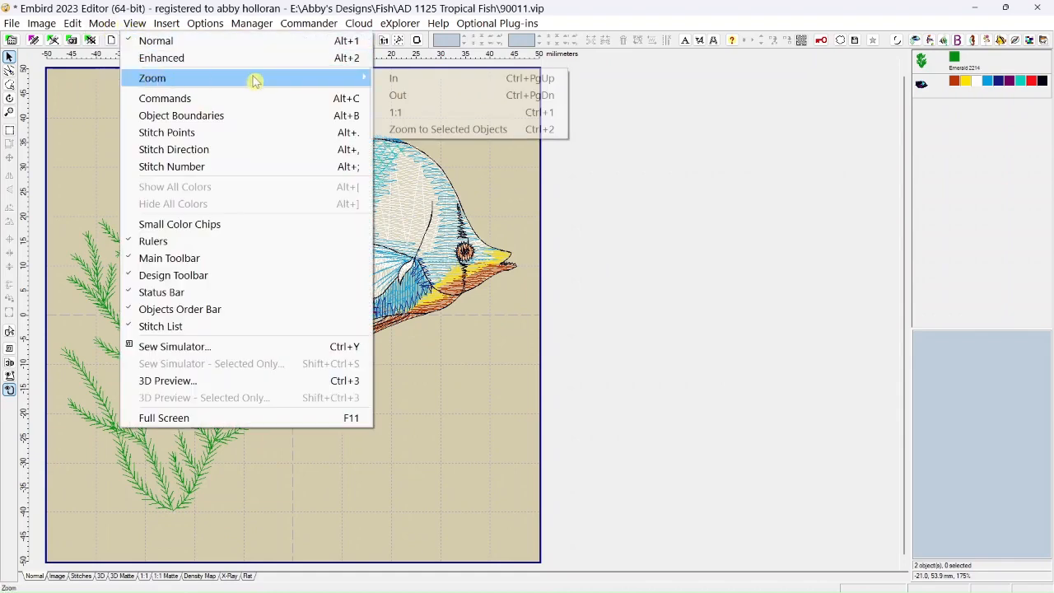
pyautogui.click(394, 112)
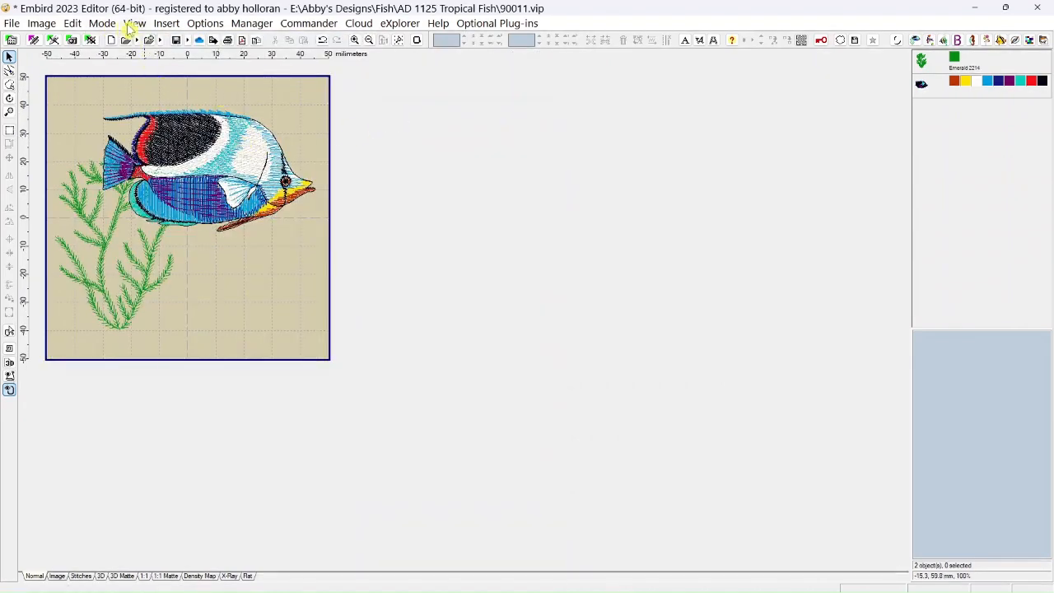
# Show the stop and thread trim commands on the design, and magnify the fish to 250%.
pyautogui.click(136, 23)
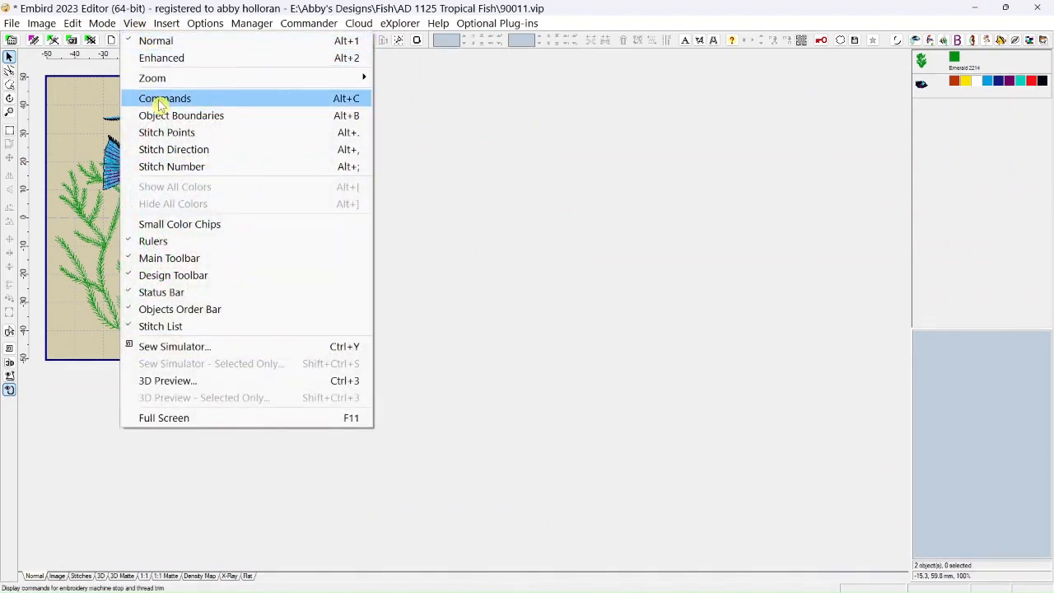
pyautogui.click(163, 102)
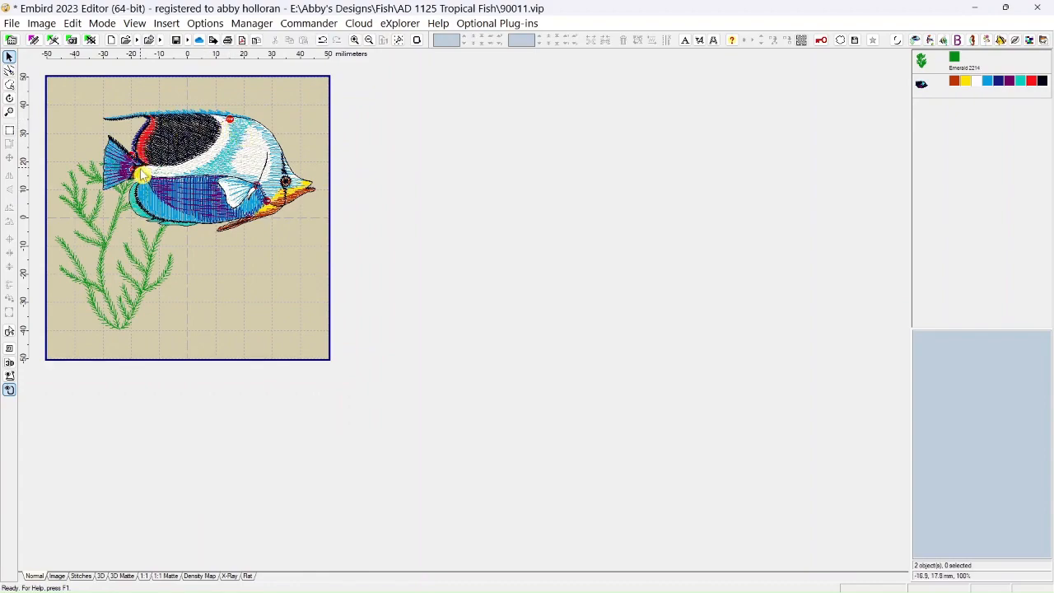
pyautogui.scroll(1, 271, 239)
pyautogui.scroll(3, 272, 240)
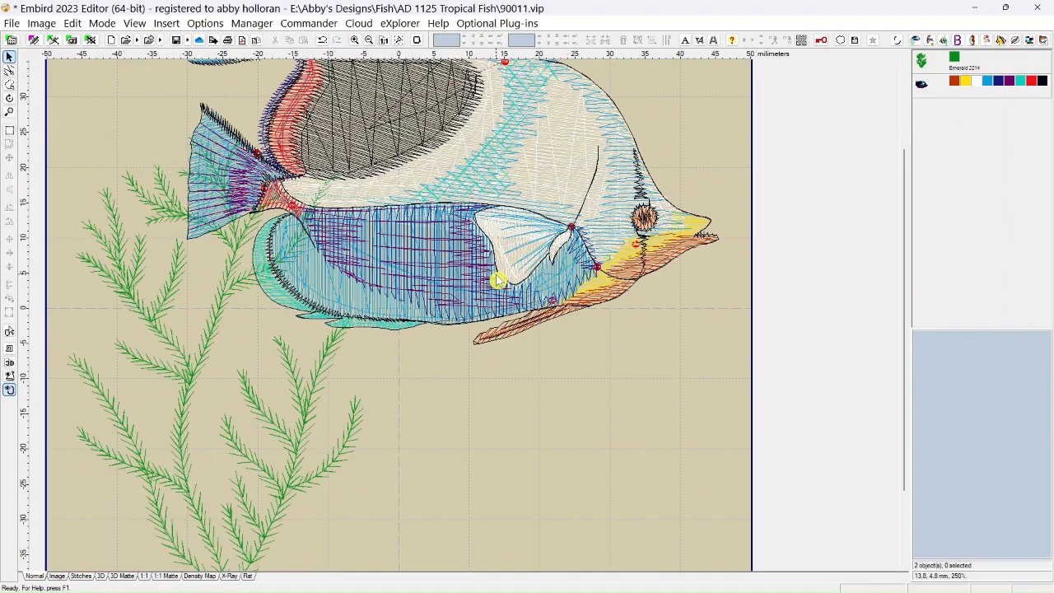
pyautogui.scroll(-1, 445, 259)
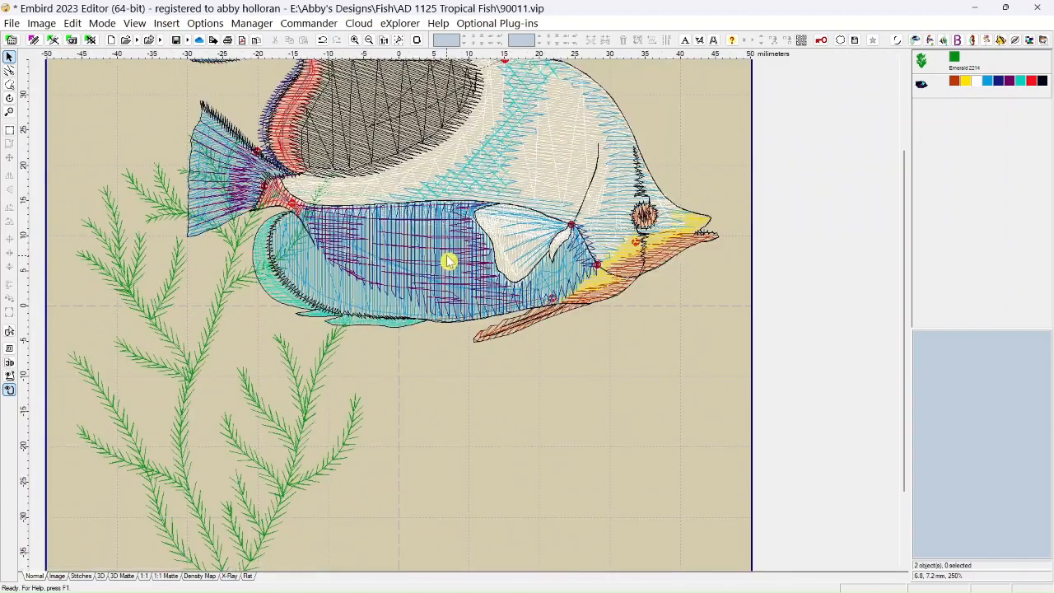
# Select the fish and examine its command markers near the tail at 700%, reducing the view to 400%.
pyautogui.click(921, 84)
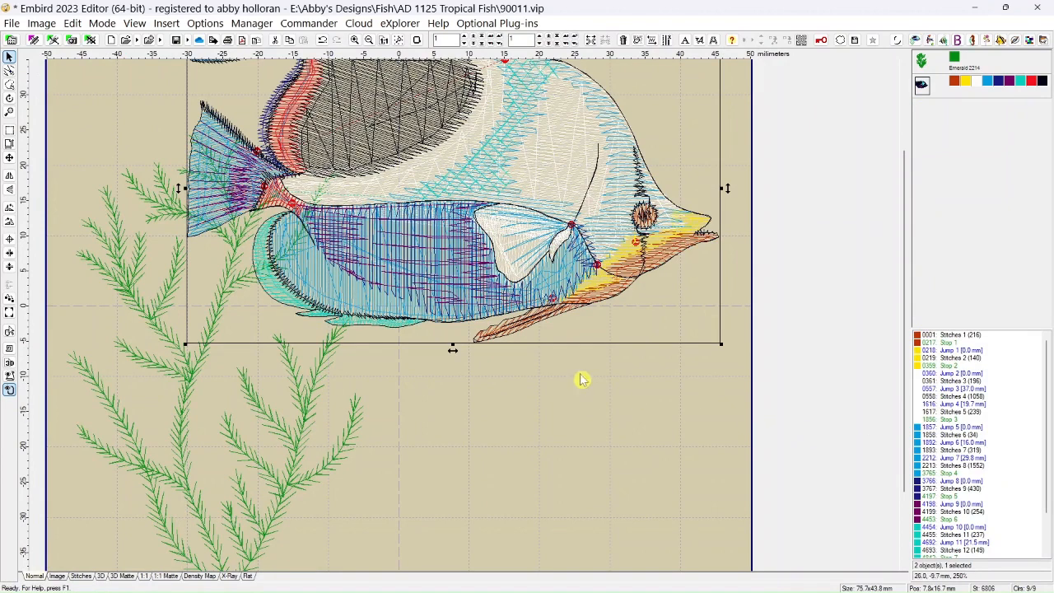
pyautogui.scroll(1, 452, 349)
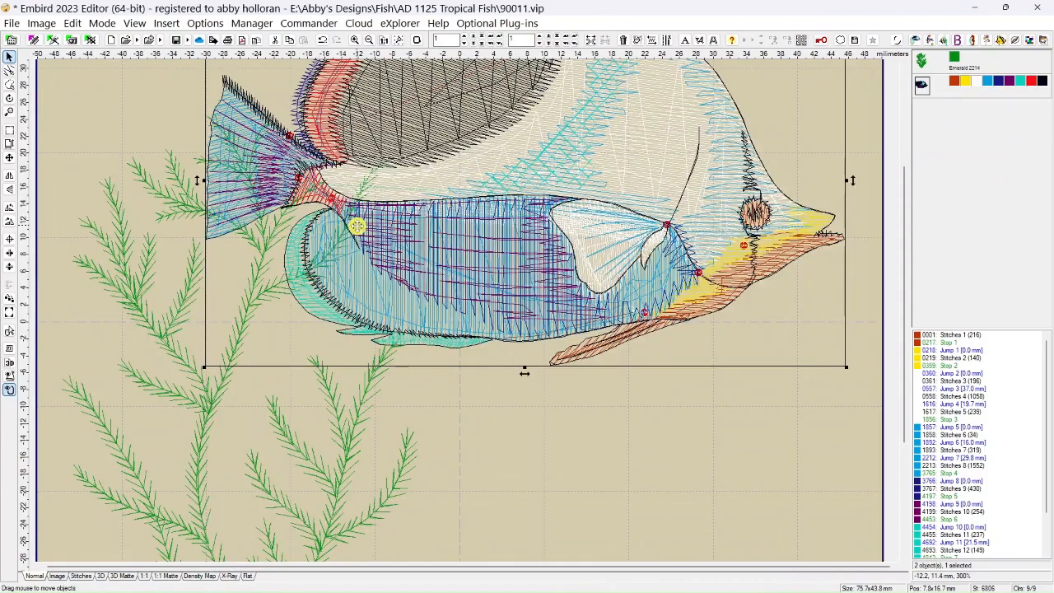
pyautogui.scroll(4, 357, 225)
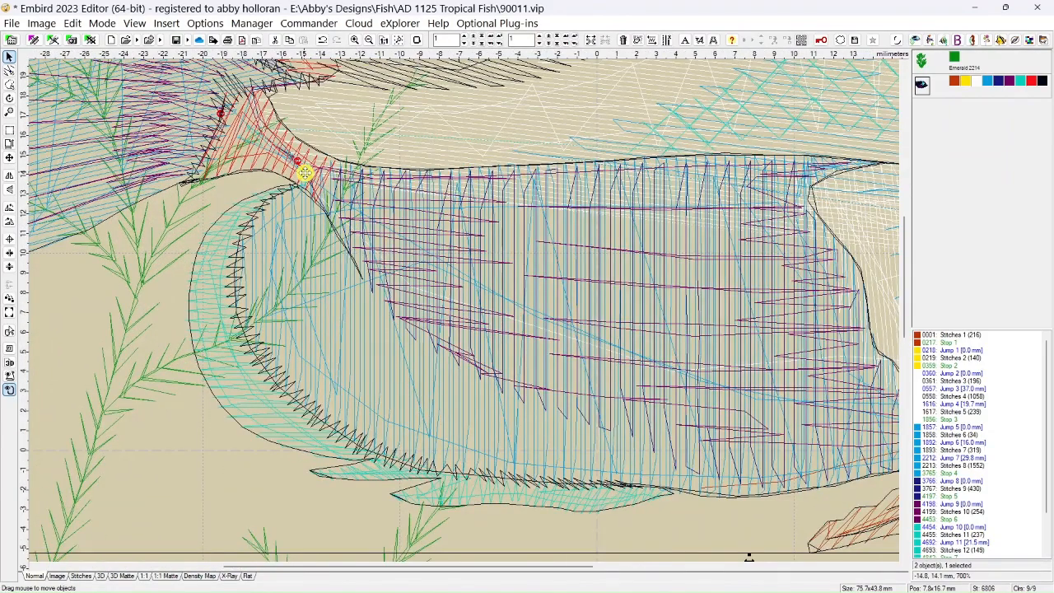
pyautogui.scroll(-3, 354, 170)
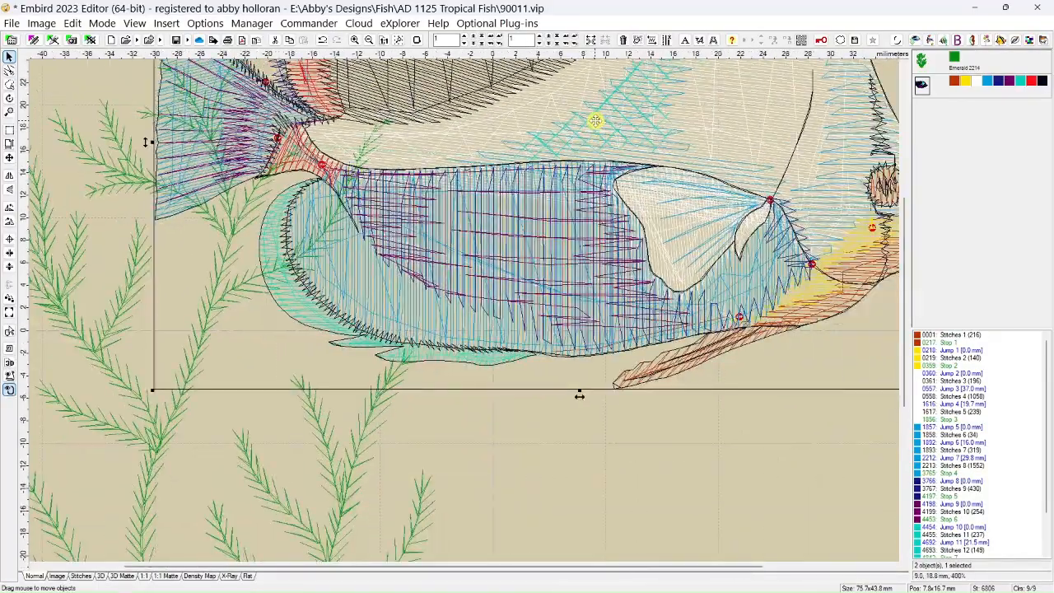
# Move the fish lower to position about 12.1 x 2.0 mm, using the 1:1 view, and deselect it.
pyautogui.moveTo(595, 121); pyautogui.dragTo(513, 273)
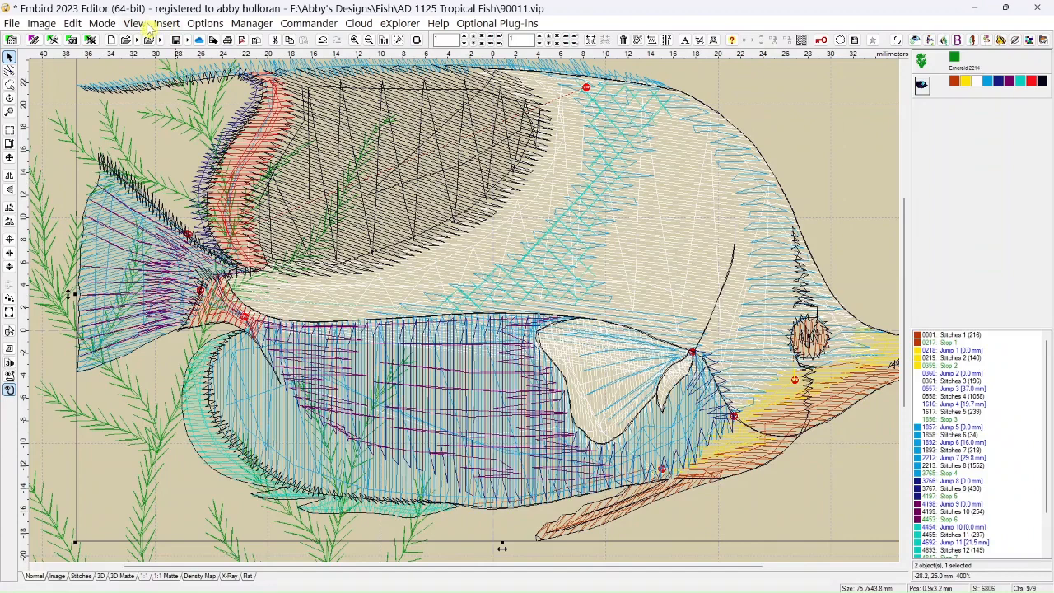
pyautogui.click(136, 23)
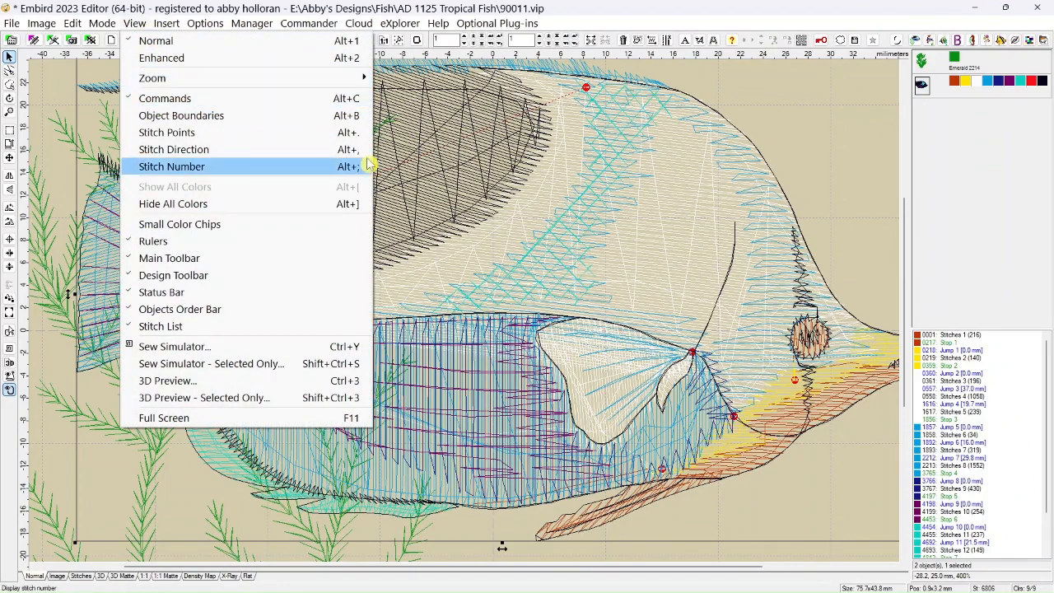
pyautogui.click(383, 40)
pyautogui.moveTo(217, 214); pyautogui.dragTo(247, 212)
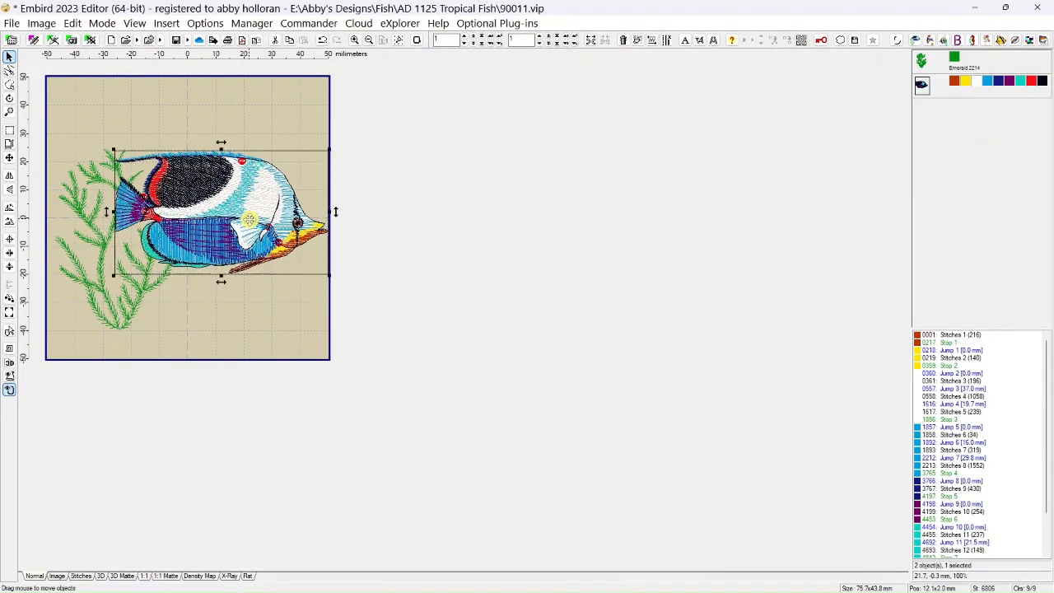
pyautogui.click(195, 114)
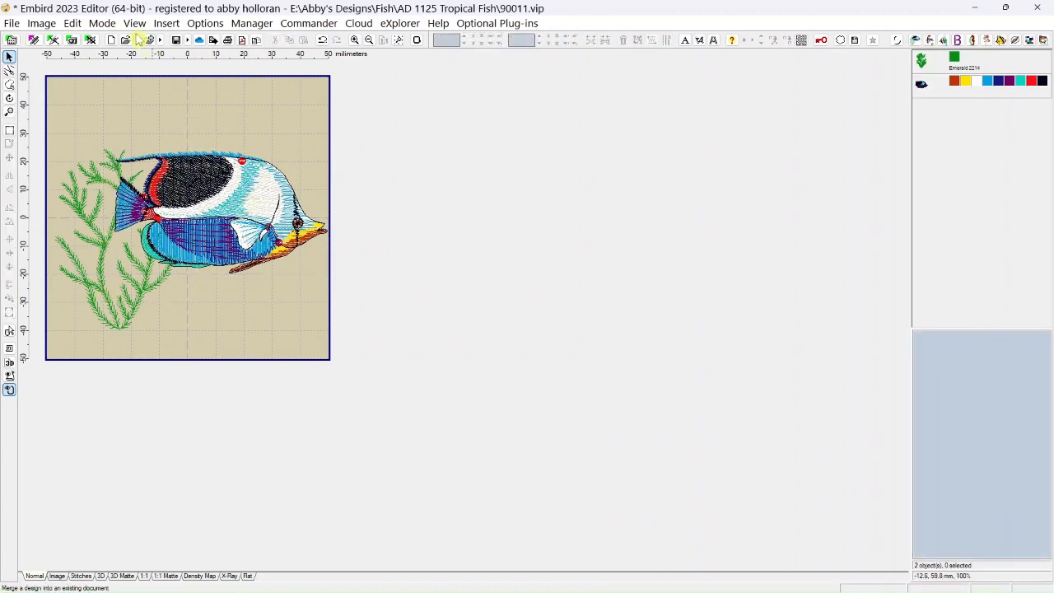
# Show the object boundaries around the fish and seaweed, and hide them again.
pyautogui.click(134, 23)
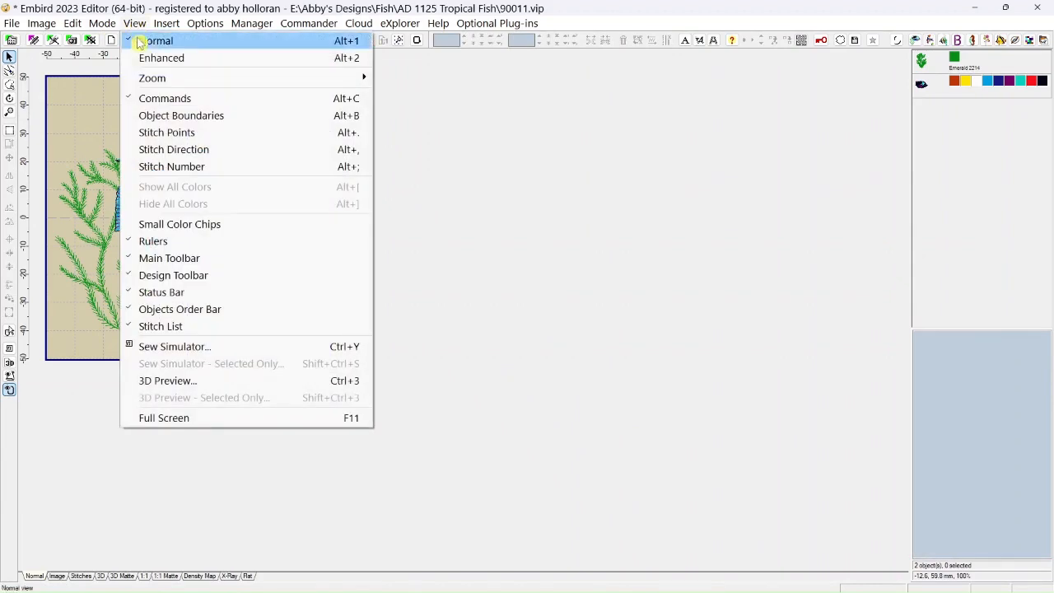
pyautogui.click(135, 120)
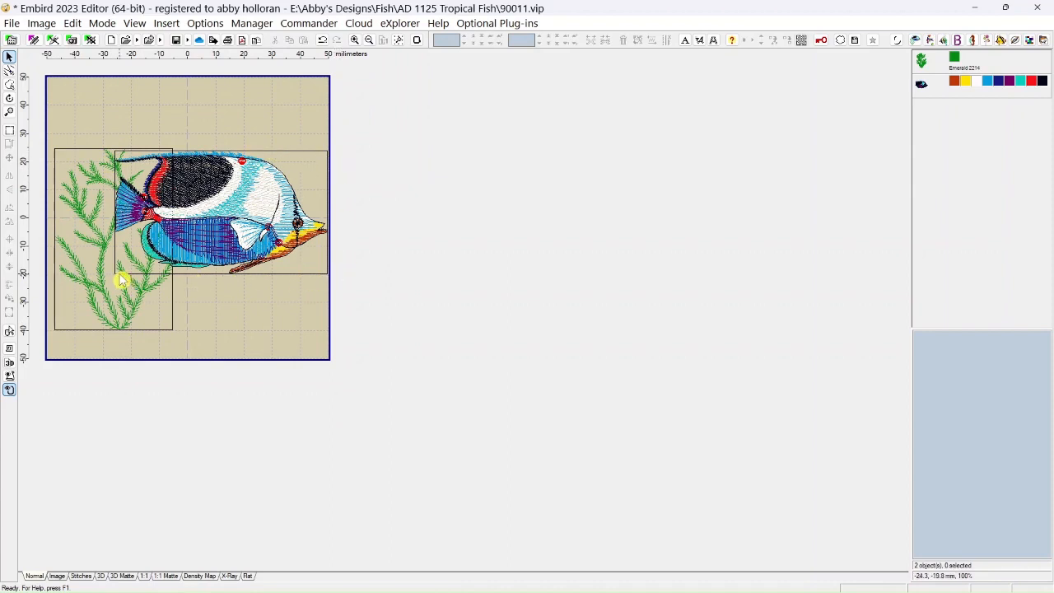
pyautogui.click(141, 25)
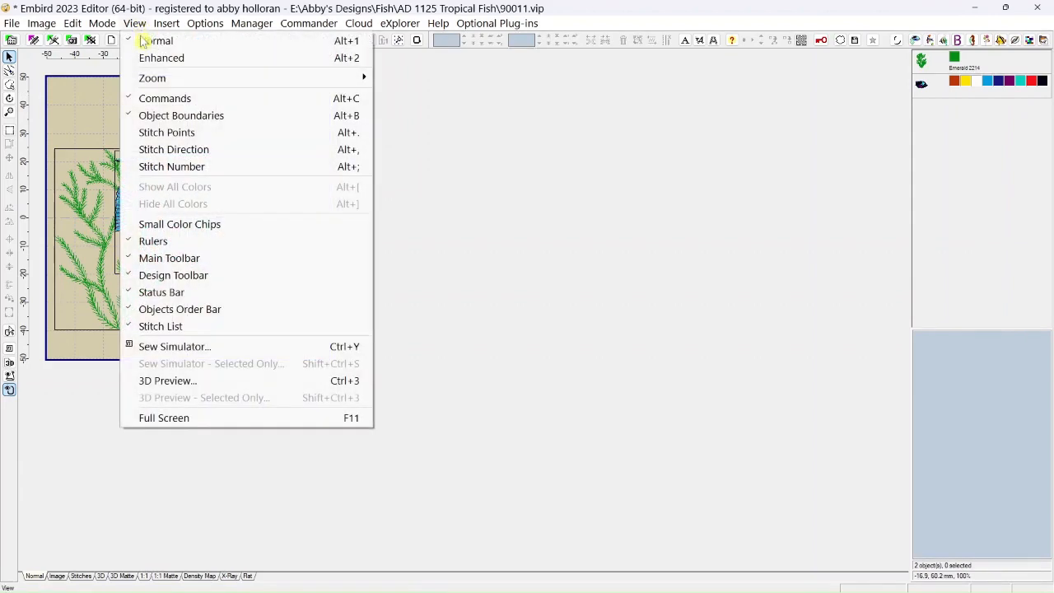
pyautogui.click(133, 116)
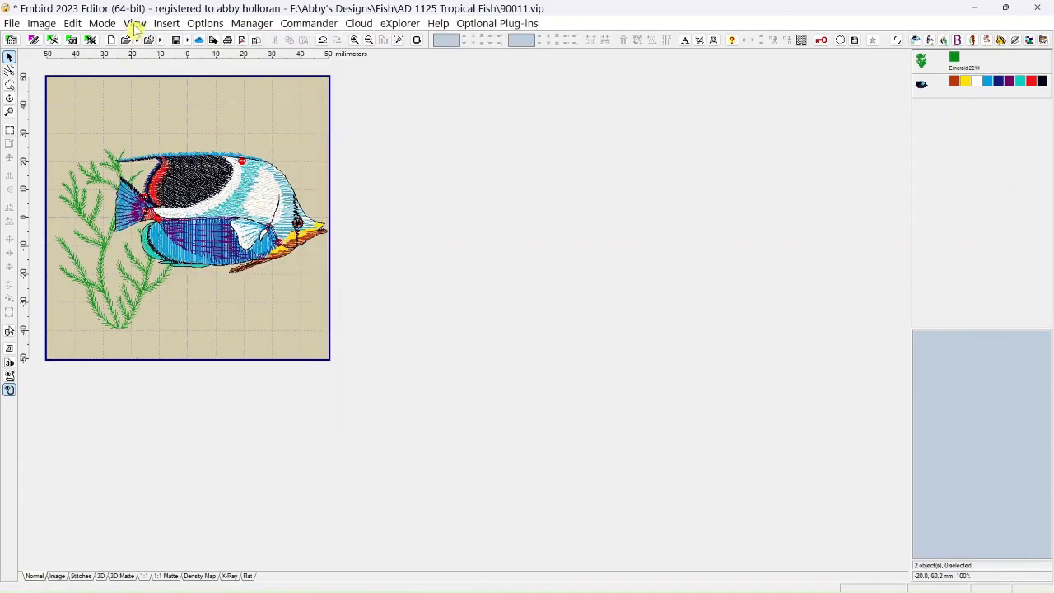
# Hide the command markers and show the stitch points across the fish and seaweed, magnifying the design to 300%.
pyautogui.click(135, 25)
pyautogui.click(132, 100)
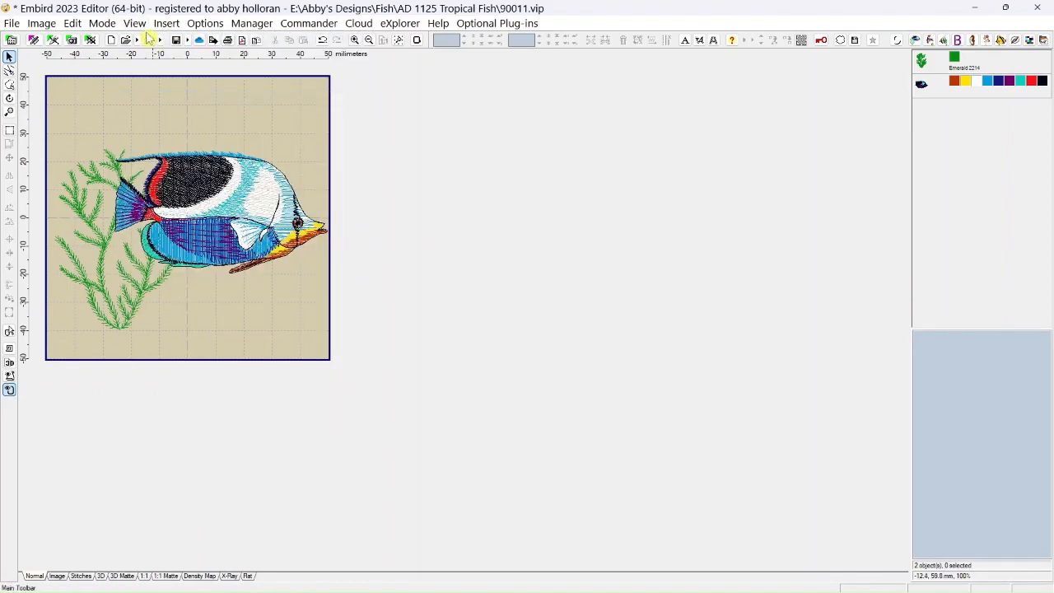
pyautogui.click(144, 26)
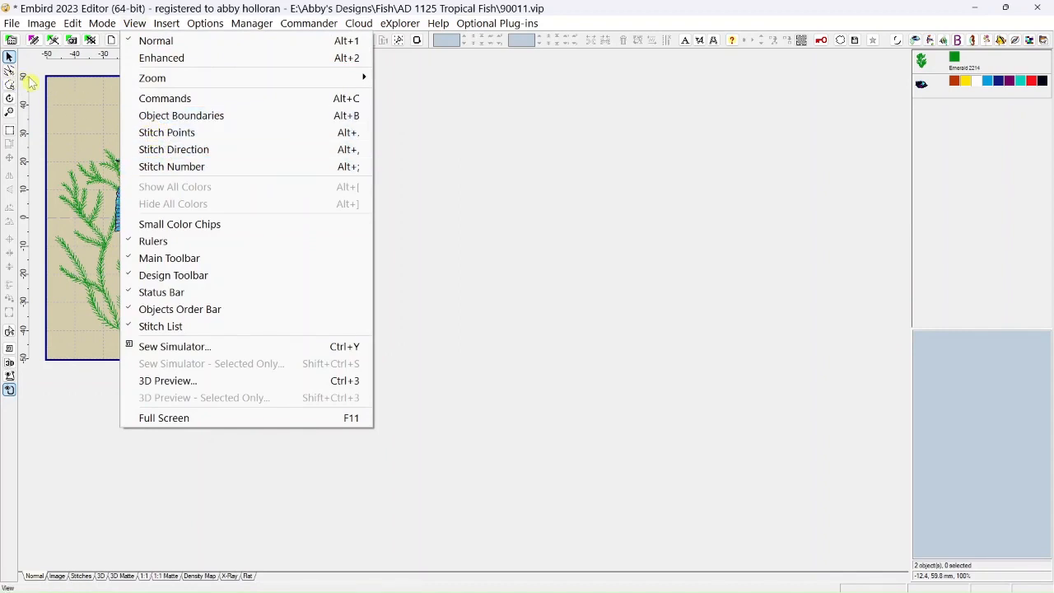
pyautogui.click(183, 137)
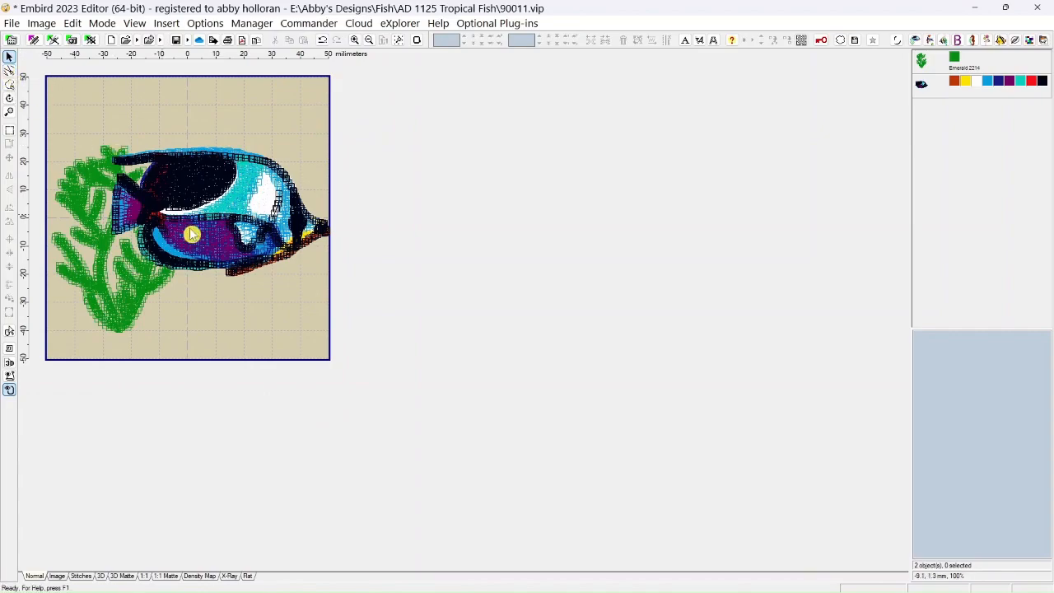
pyautogui.scroll(4, 176, 238)
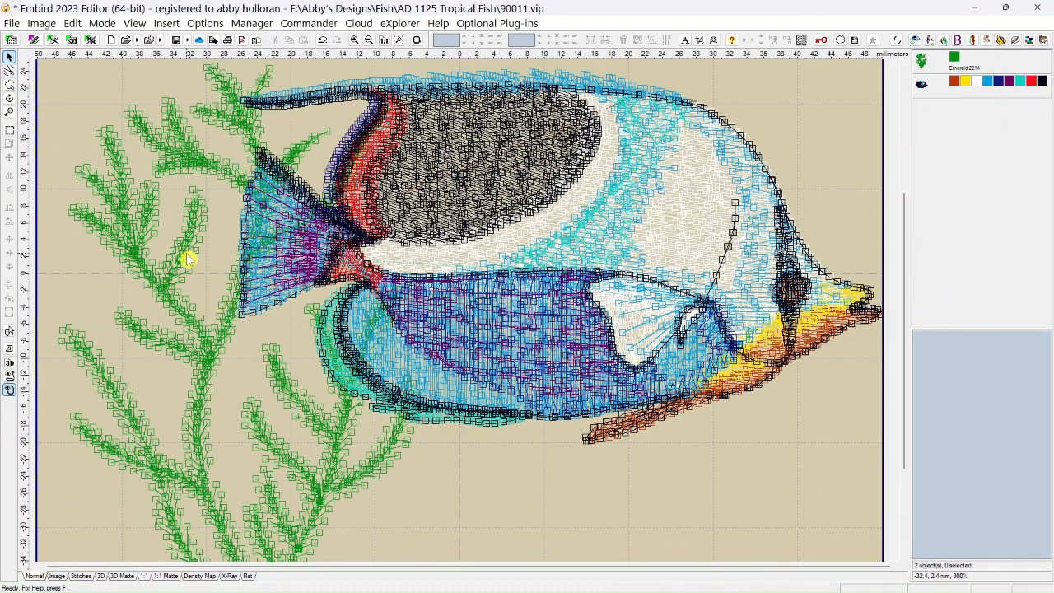
# Show the stitch direction arrows and examine them in the fish's black fill area at 2000%.
pyautogui.click(134, 25)
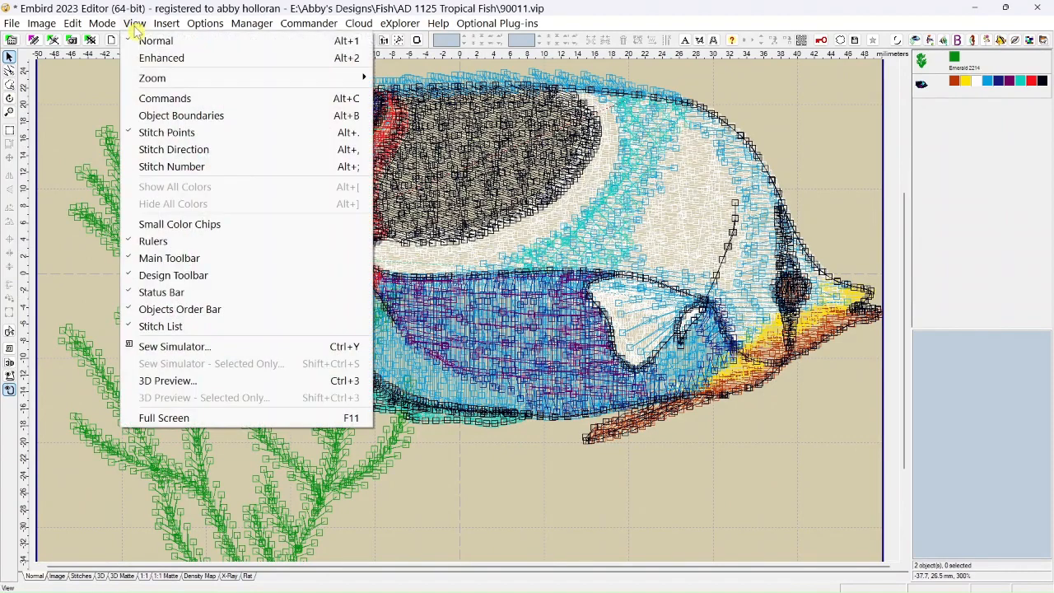
pyautogui.click(156, 153)
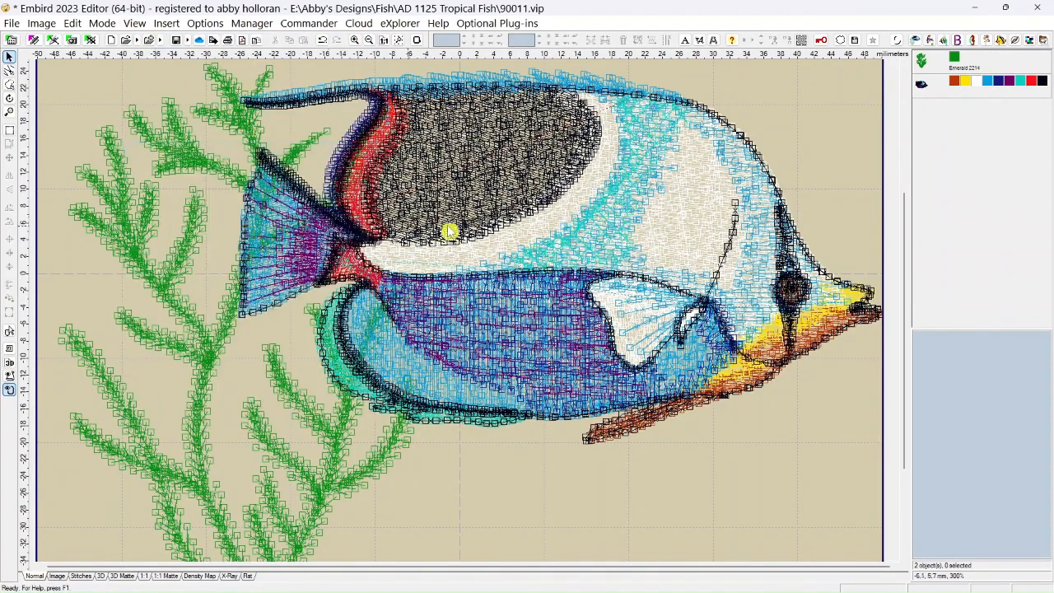
pyautogui.scroll(3, 489, 282)
pyautogui.scroll(1, 489, 282)
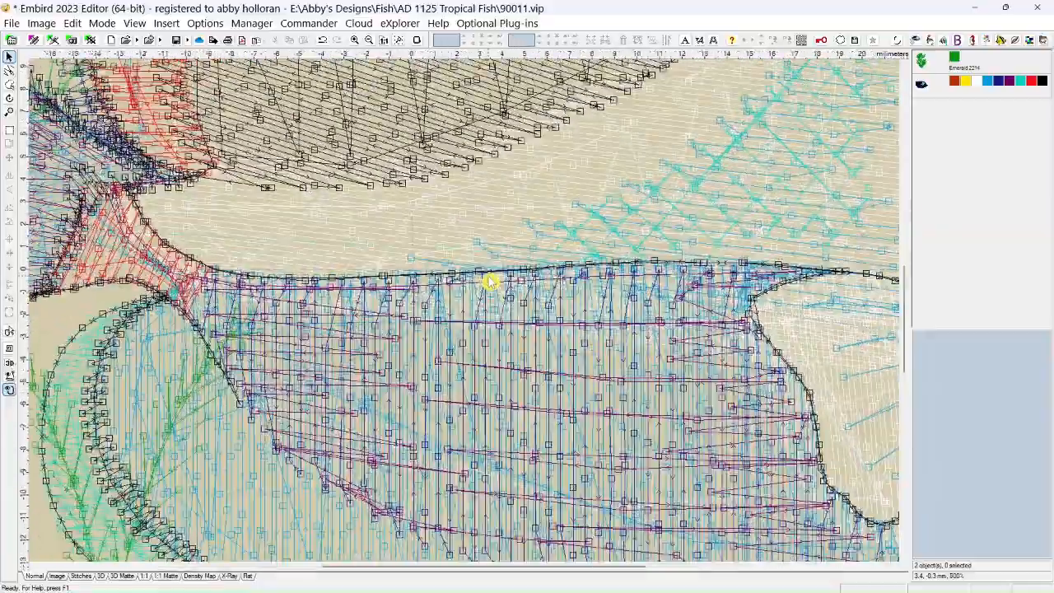
pyautogui.moveTo(903, 360); pyautogui.dragTo(902, 288)
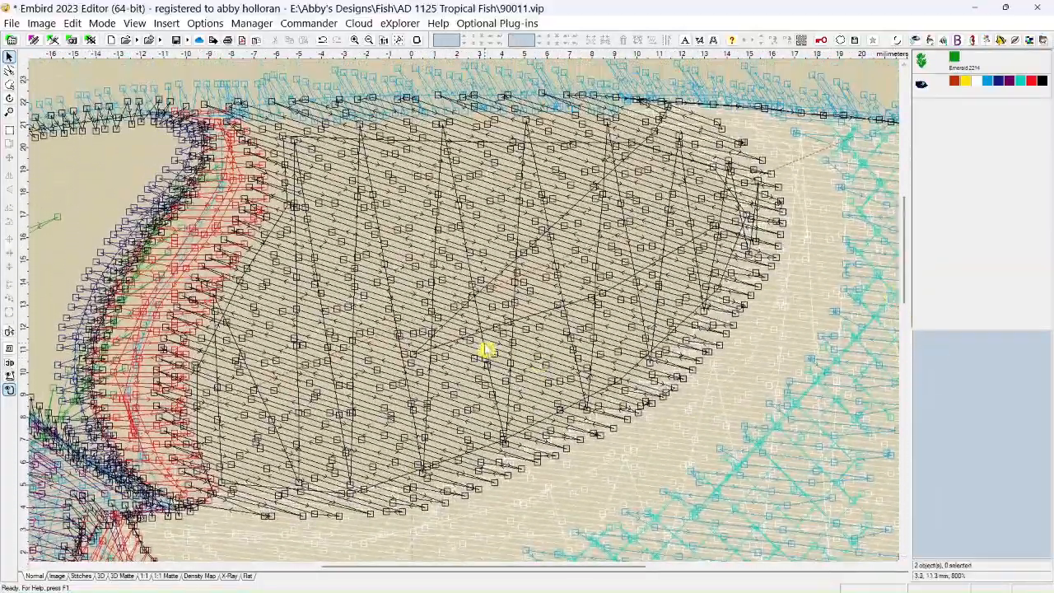
pyautogui.scroll(5, 483, 348)
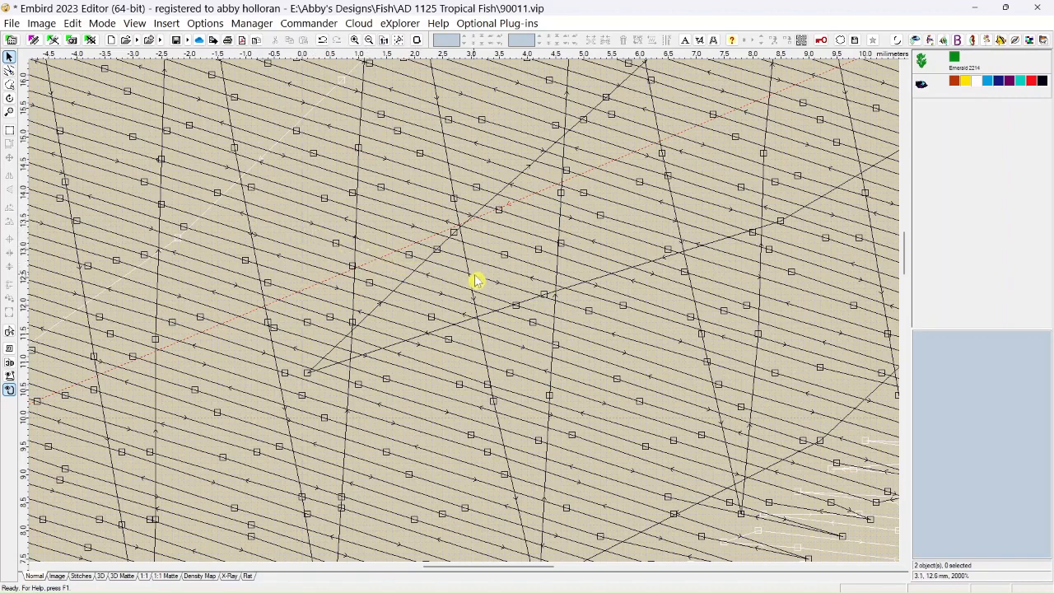
# Show the stitch numbers and examine them in the black fill at up to 5000%, returning the view to 2000%.
pyautogui.click(135, 23)
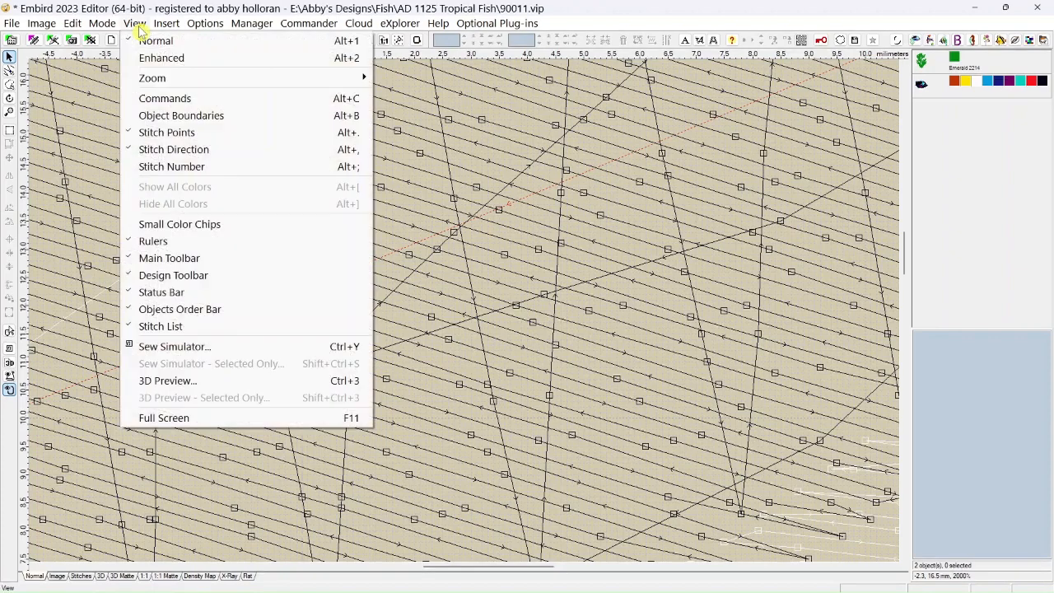
pyautogui.click(162, 170)
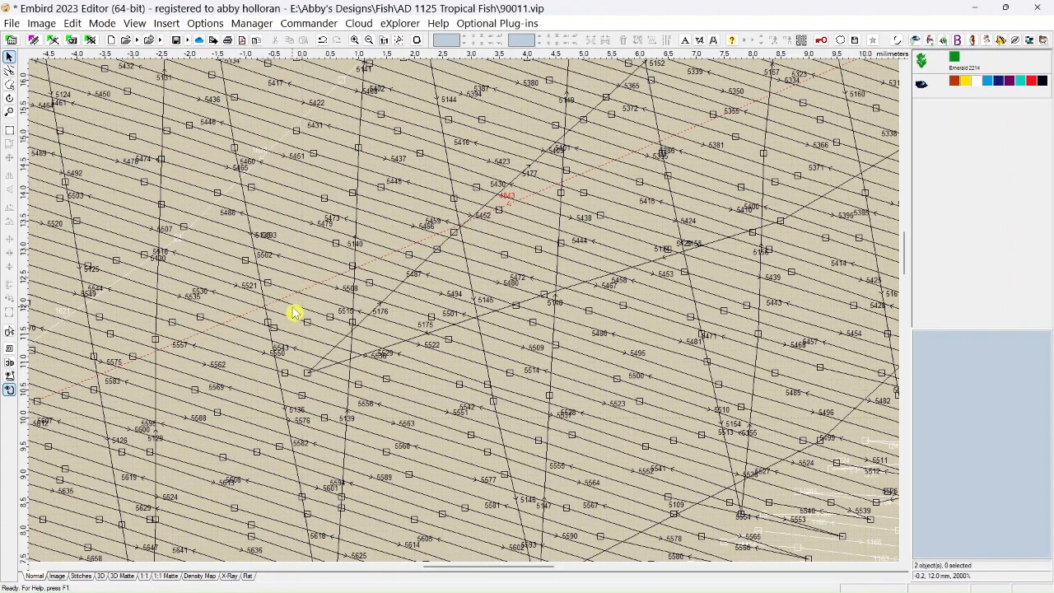
pyautogui.scroll(1, 295, 313)
pyautogui.scroll(2, 295, 313)
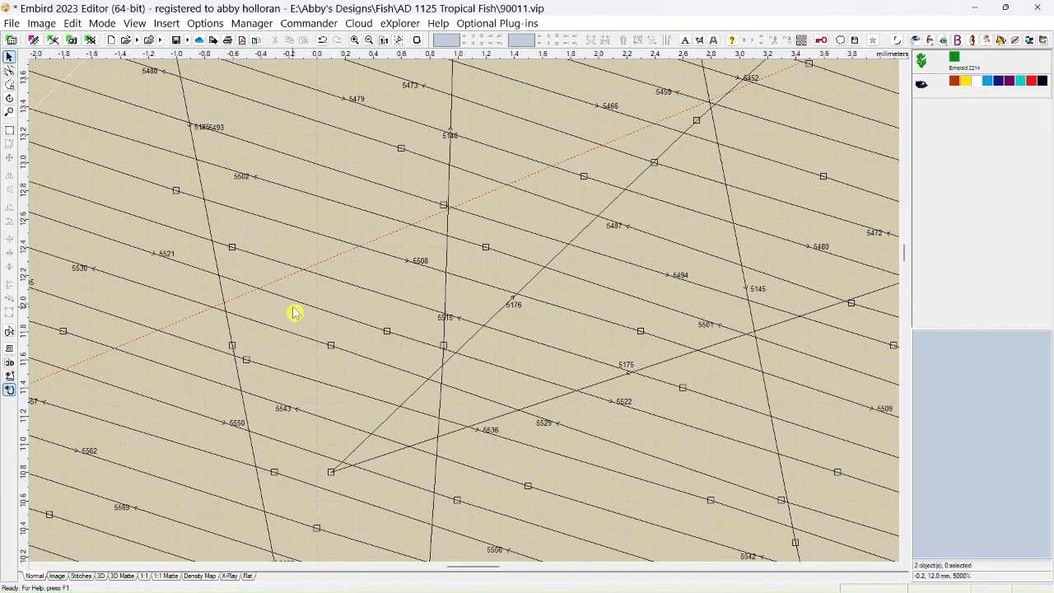
pyautogui.scroll(-4, 295, 313)
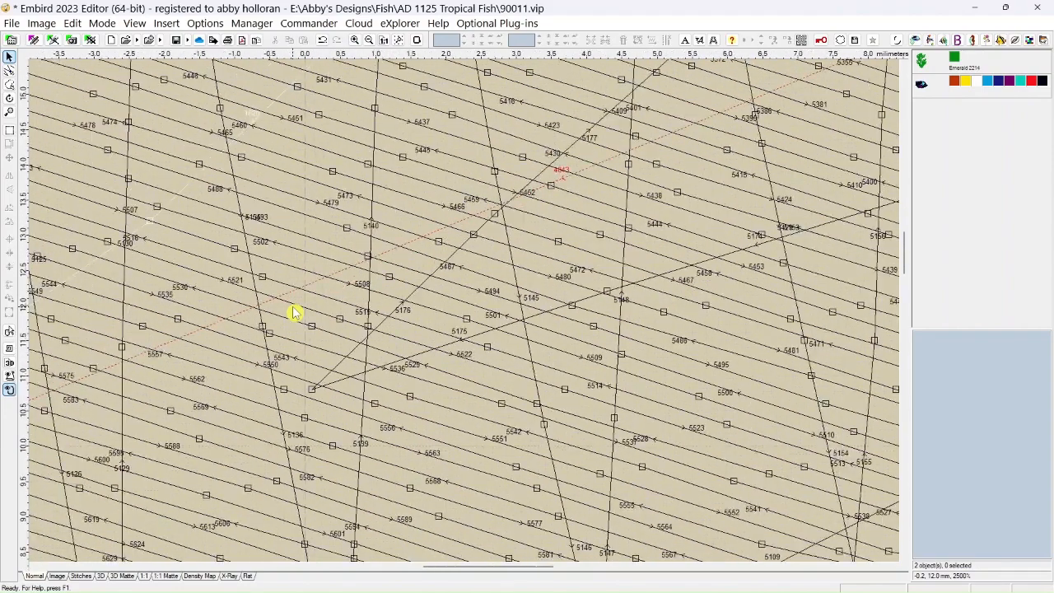
pyautogui.scroll(-2, 295, 313)
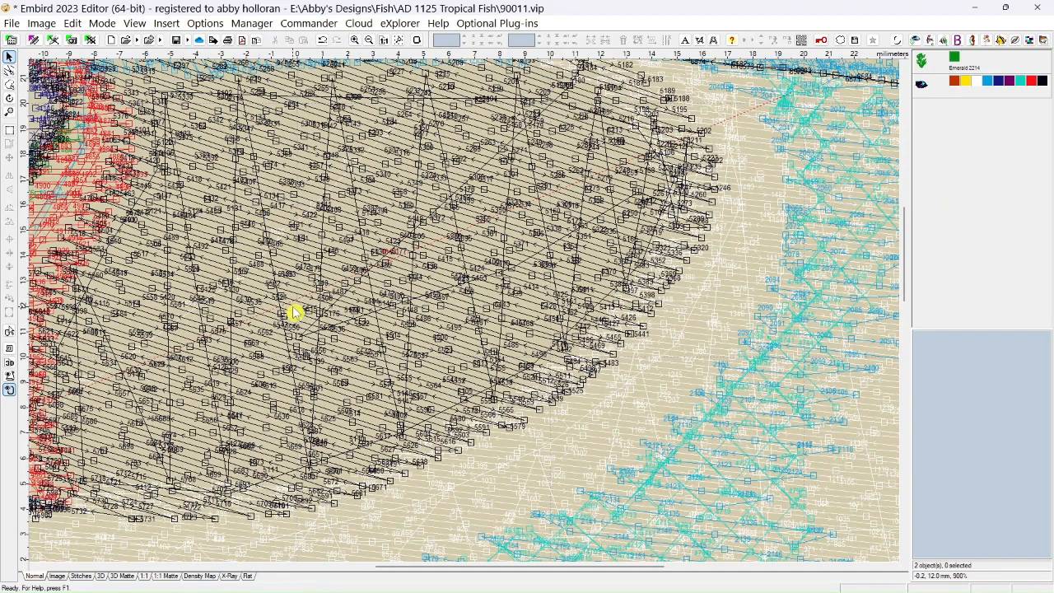
pyautogui.scroll(2, 295, 312)
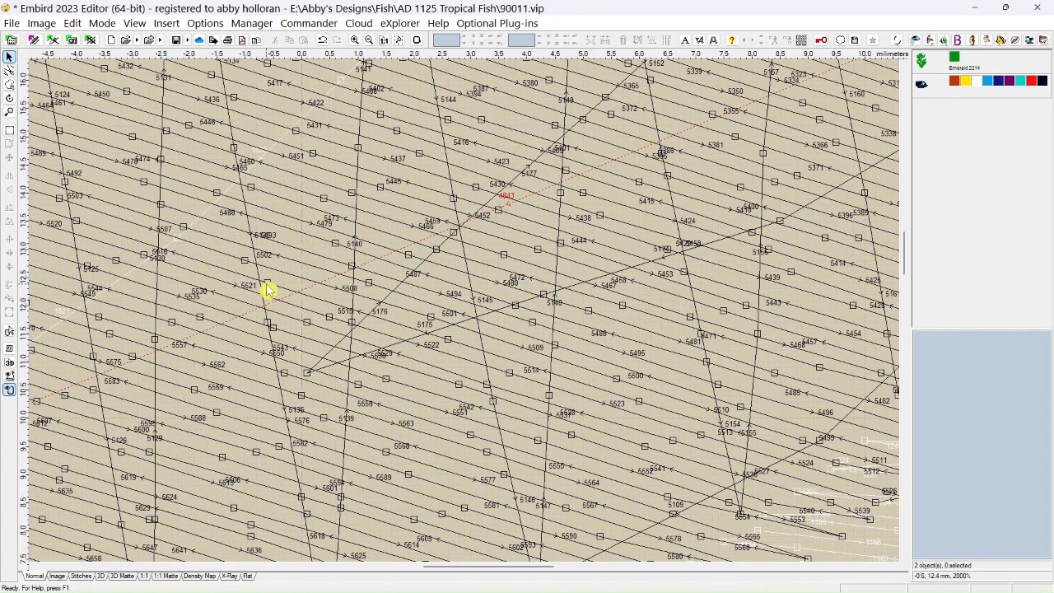
# Select the fish and mark its stitches from 1 to 5552, view the range at 400%, and undo the fish's last move.
pyautogui.click(268, 289)
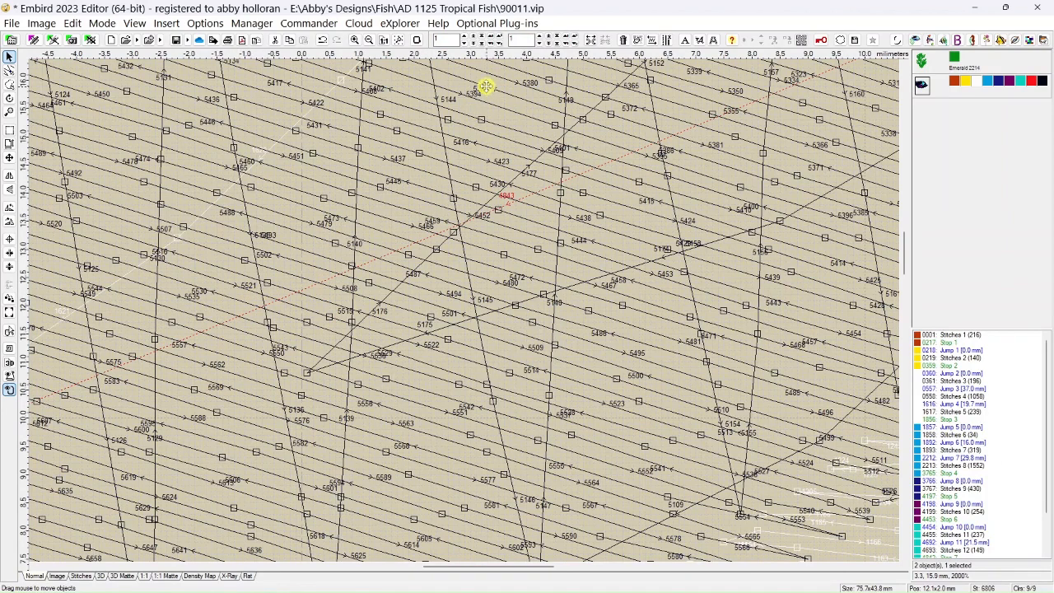
pyautogui.click(520, 40)
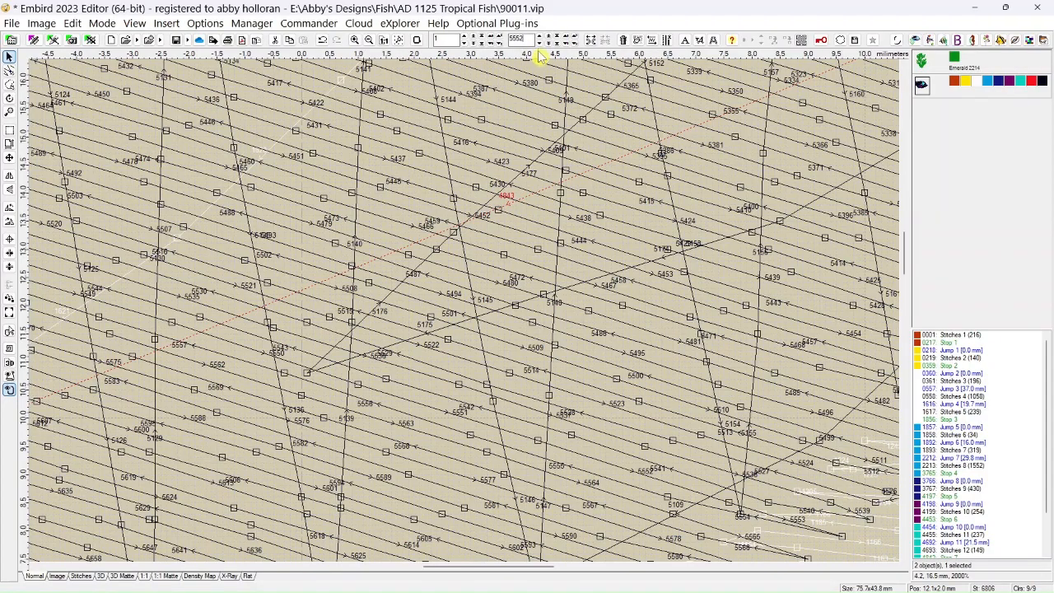
pyautogui.scroll(-1, 542, 60)
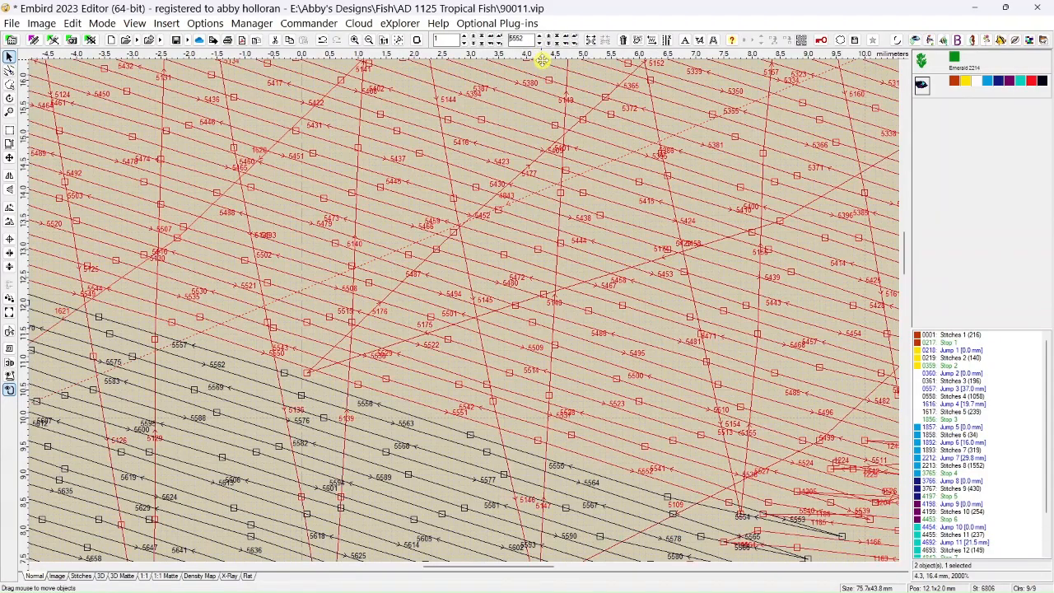
pyautogui.scroll(-3, 512, 159)
pyautogui.scroll(-3, 512, 159)
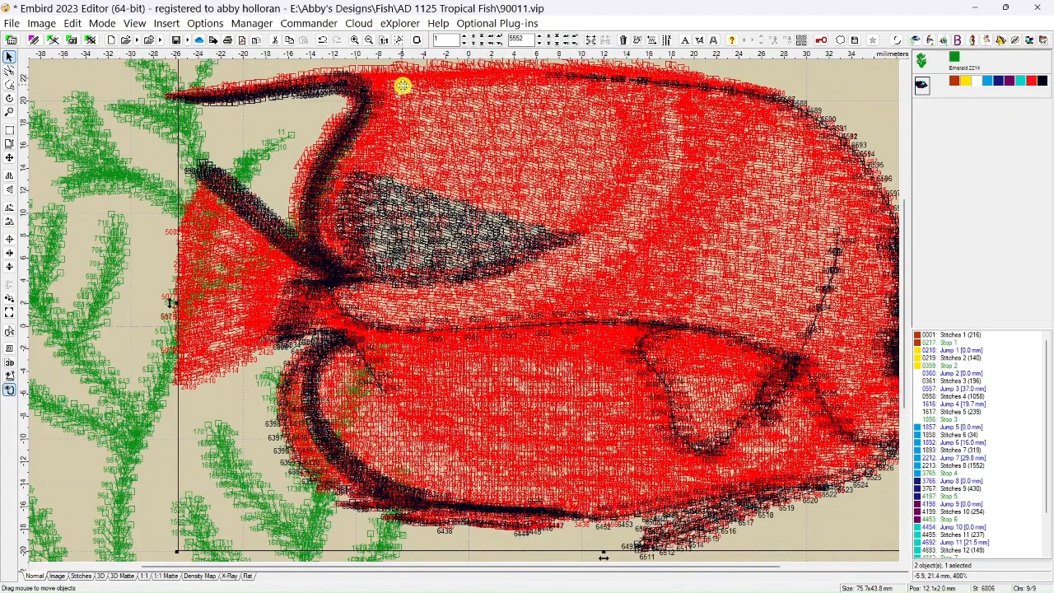
pyautogui.click(325, 40)
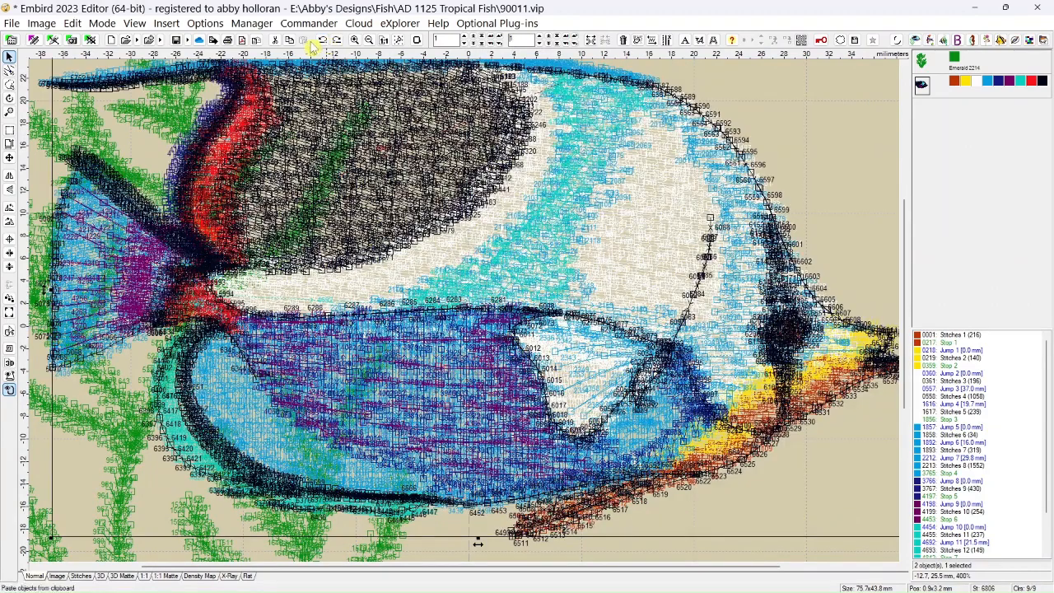
# Hide the stitch points, stitch directions and stitch numbers, and reduce the view to 250%.
pyautogui.click(136, 23)
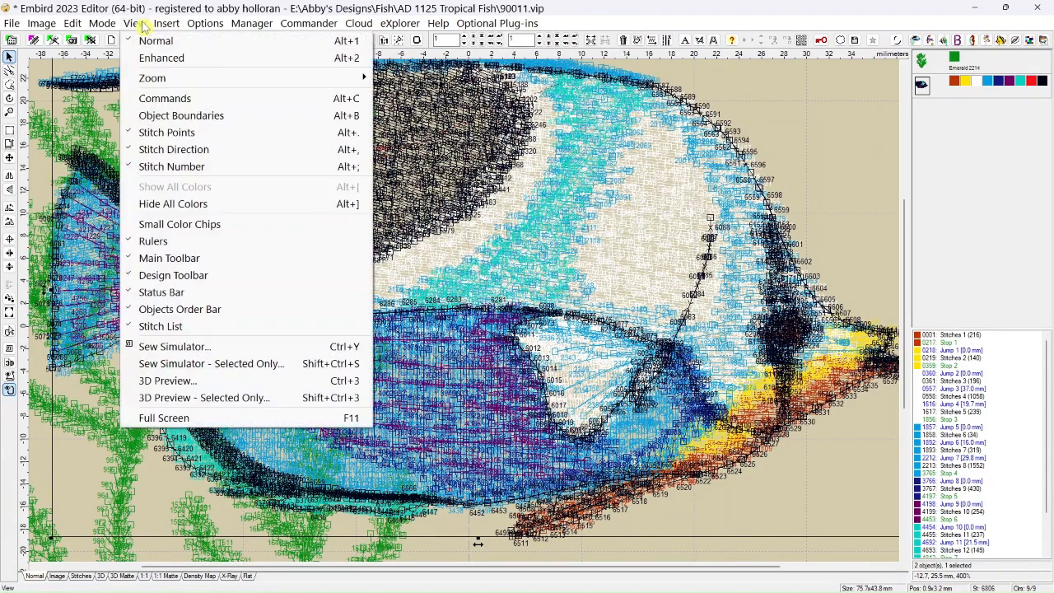
pyautogui.click(130, 133)
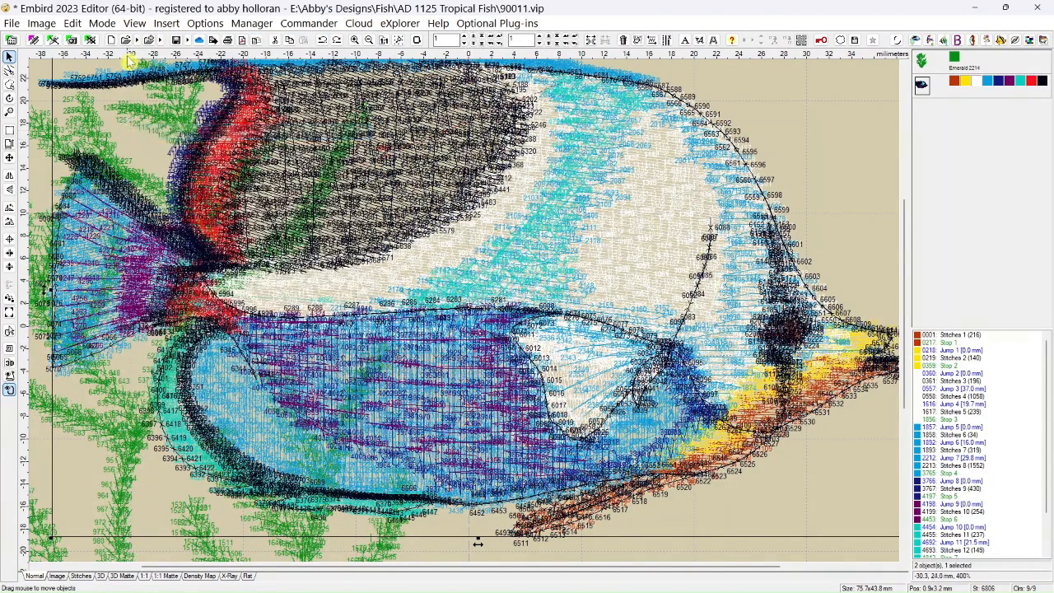
pyautogui.click(132, 25)
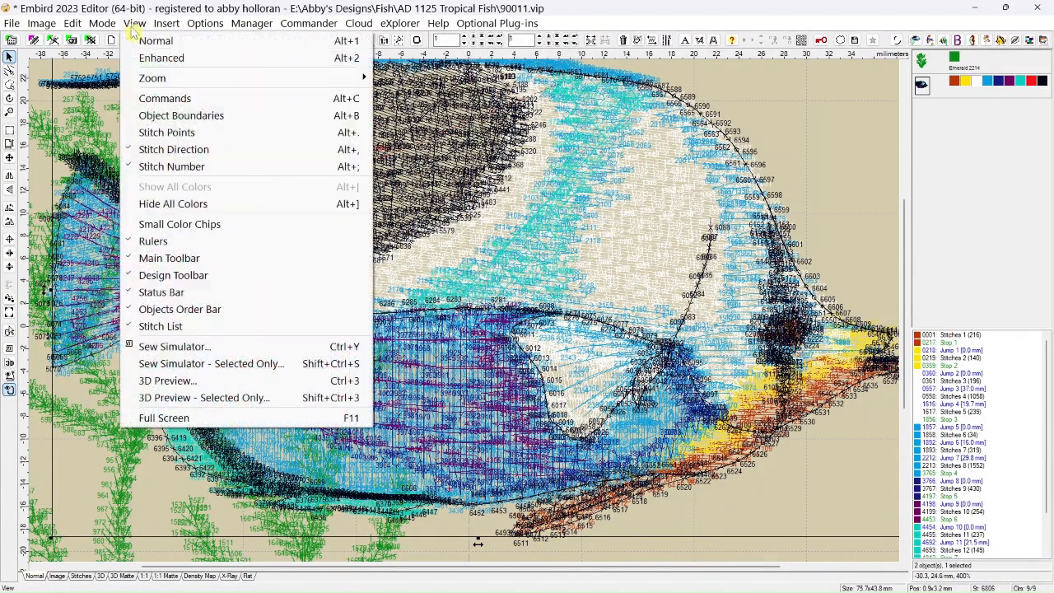
pyautogui.click(136, 149)
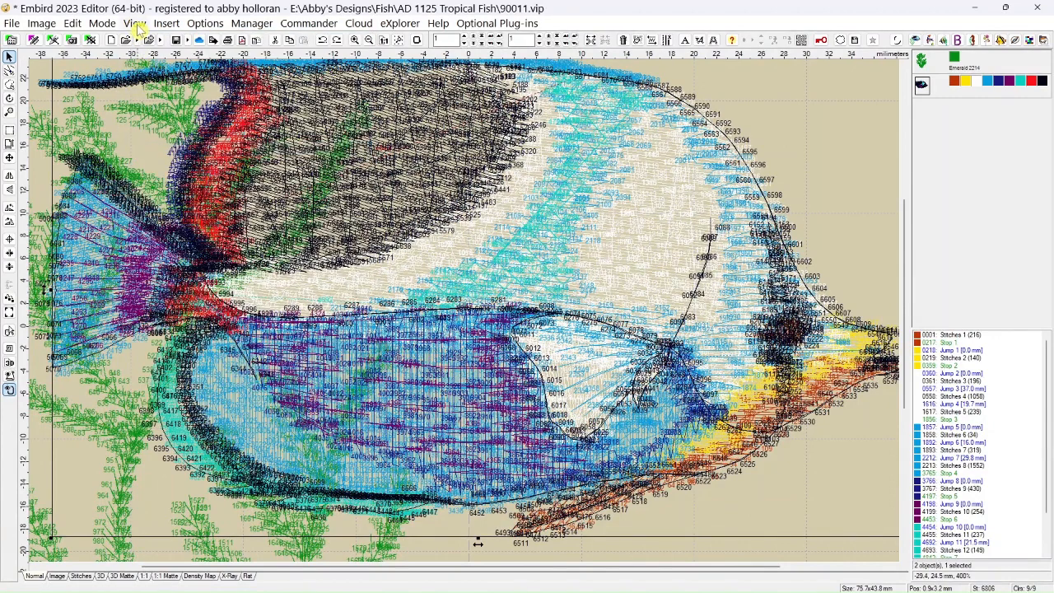
pyautogui.click(134, 24)
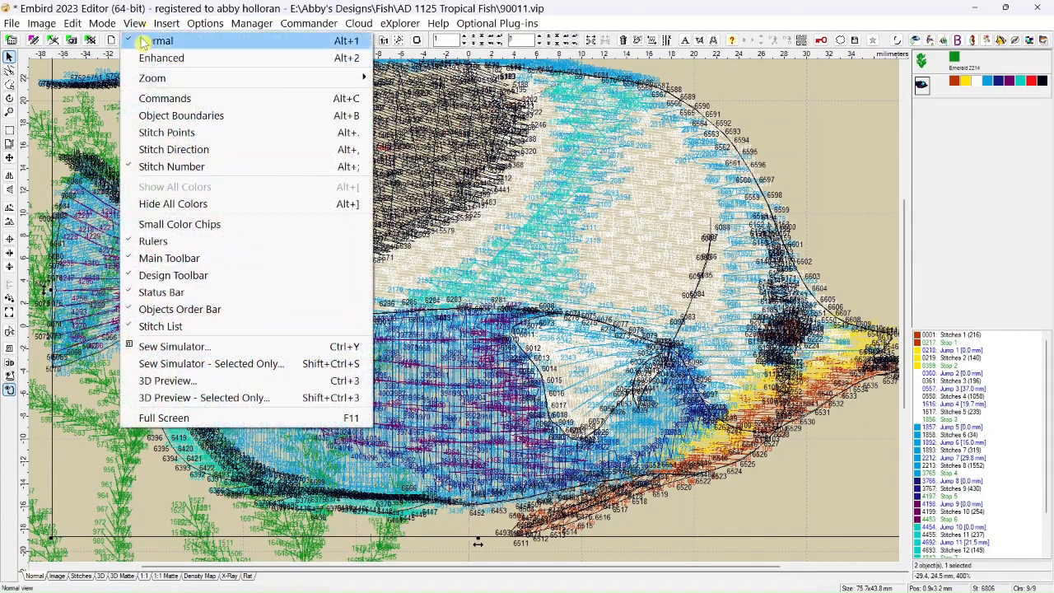
pyautogui.click(134, 168)
pyautogui.scroll(-2, 357, 165)
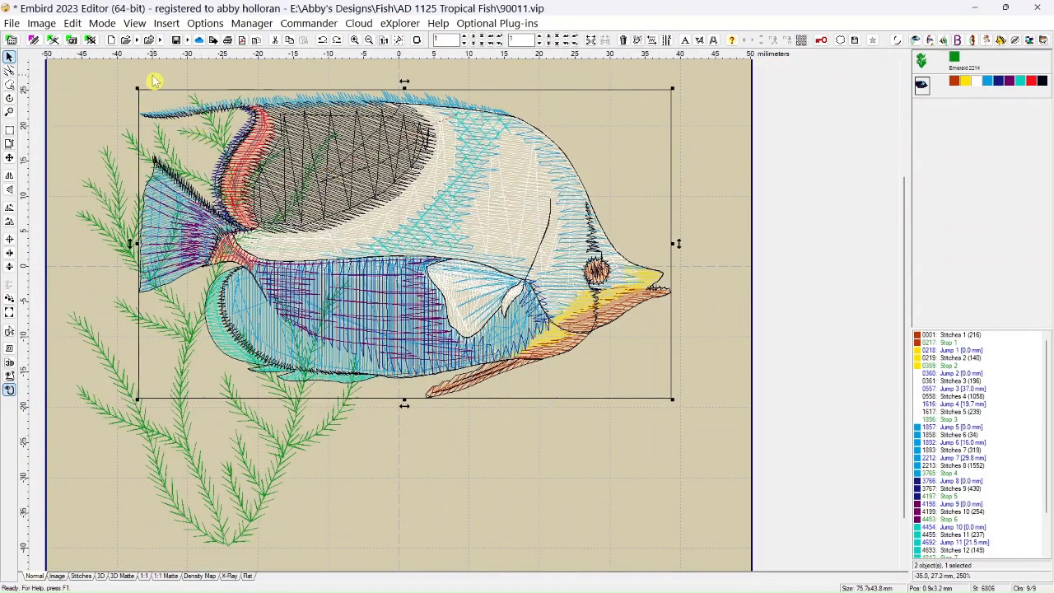
# Hide all colors of the selected fish and show them all again.
pyautogui.click(134, 24)
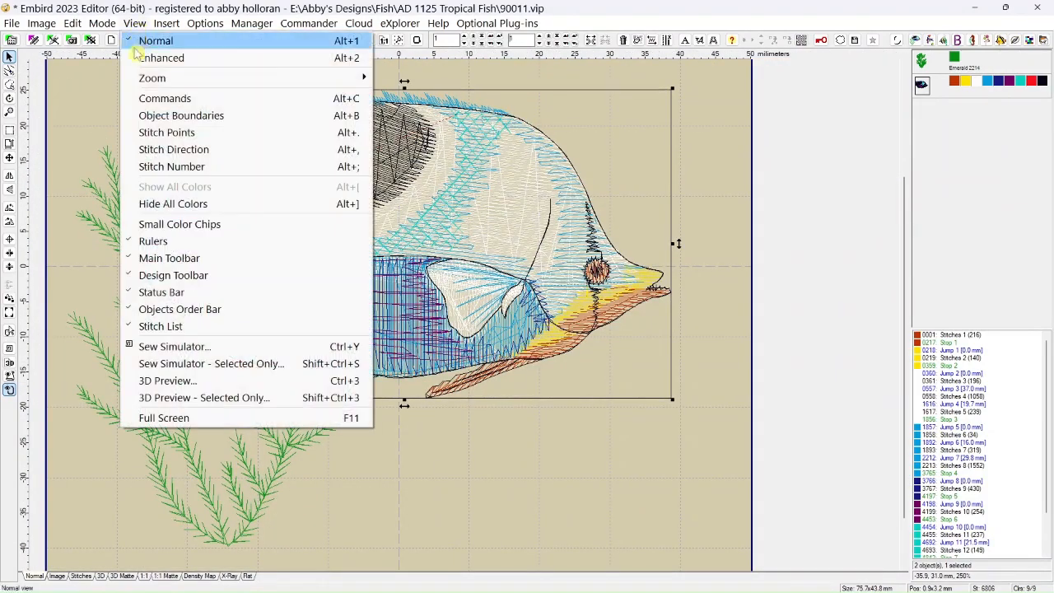
pyautogui.click(157, 209)
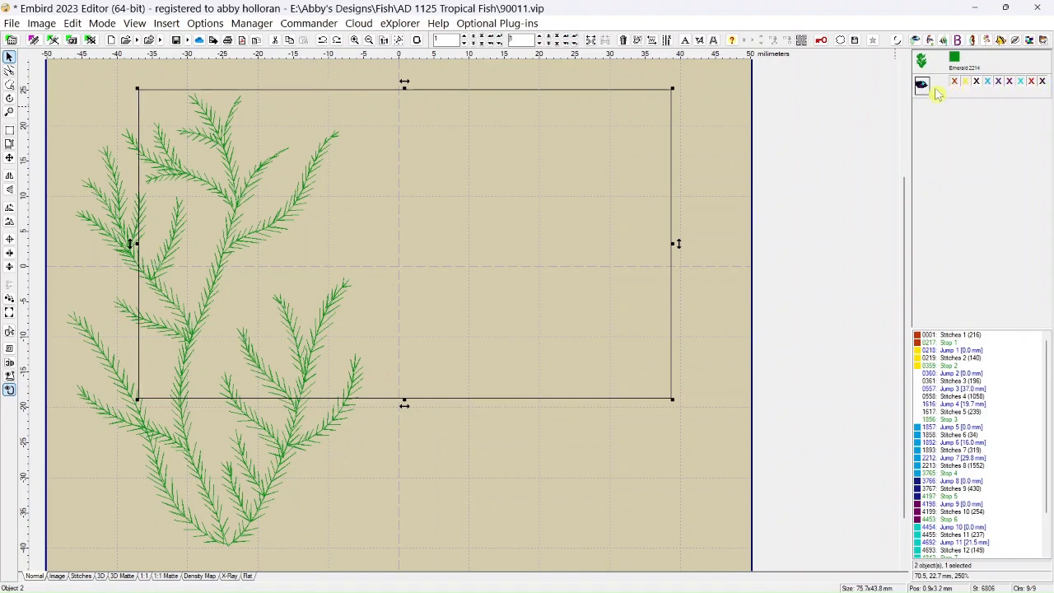
pyautogui.click(139, 24)
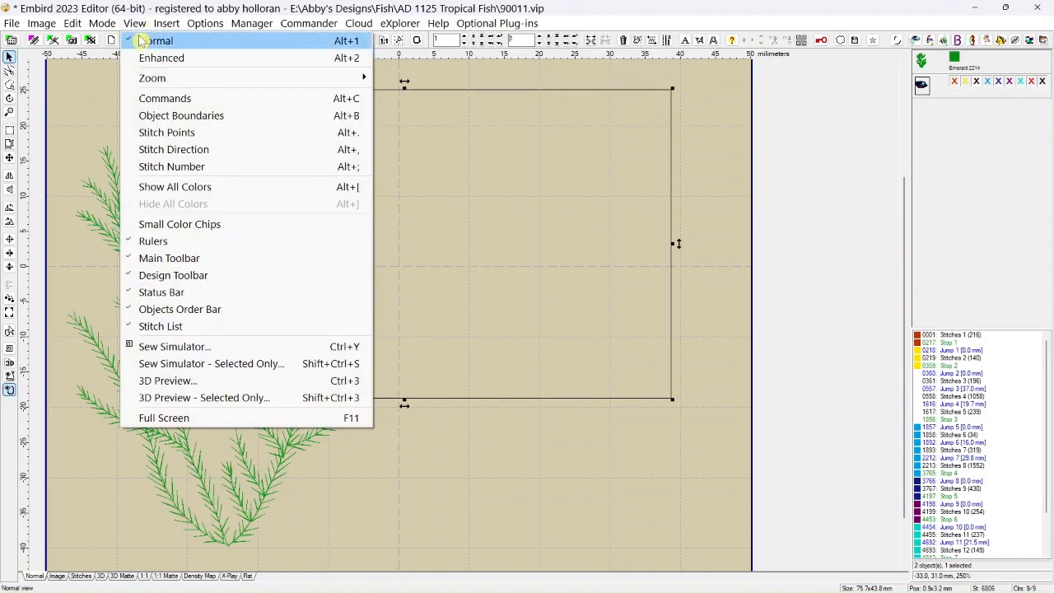
pyautogui.click(151, 190)
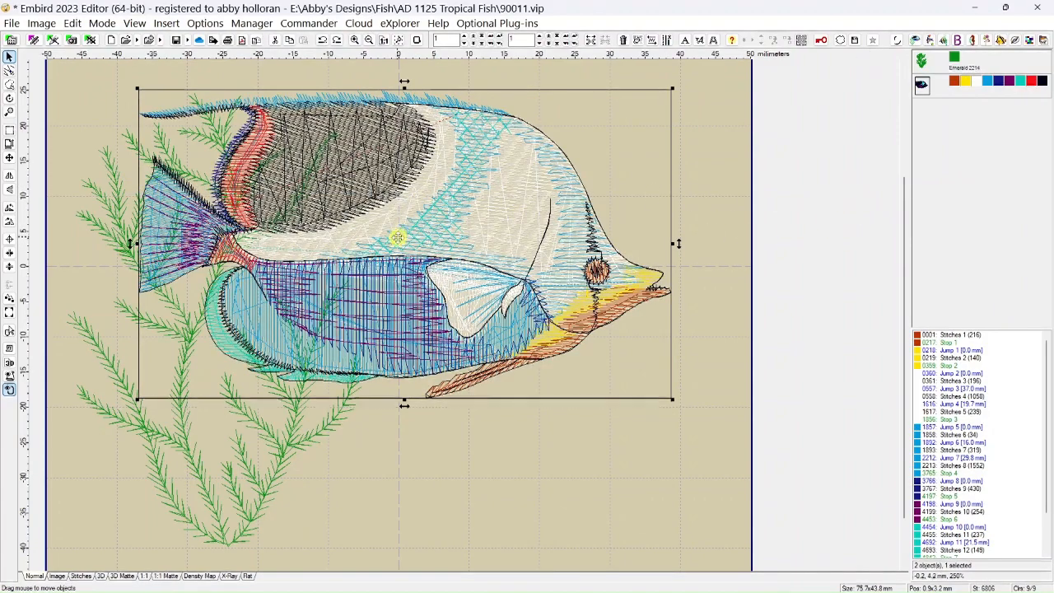
# Hide and restore all the fish's colors through its first color chip's options, and hide only the first, orange color.
pyautogui.rightClick(956, 86)
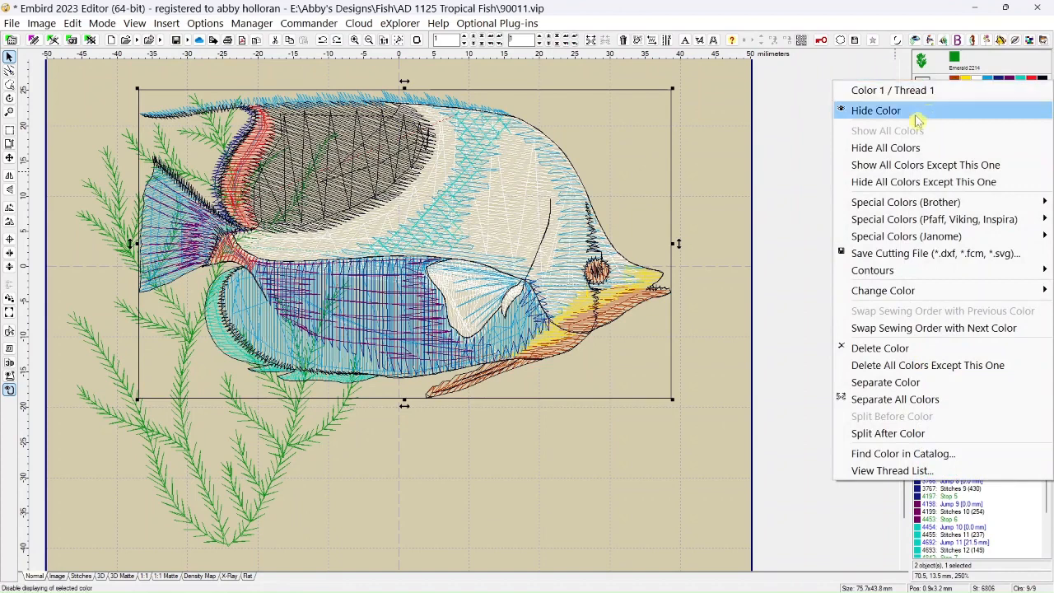
pyautogui.click(909, 148)
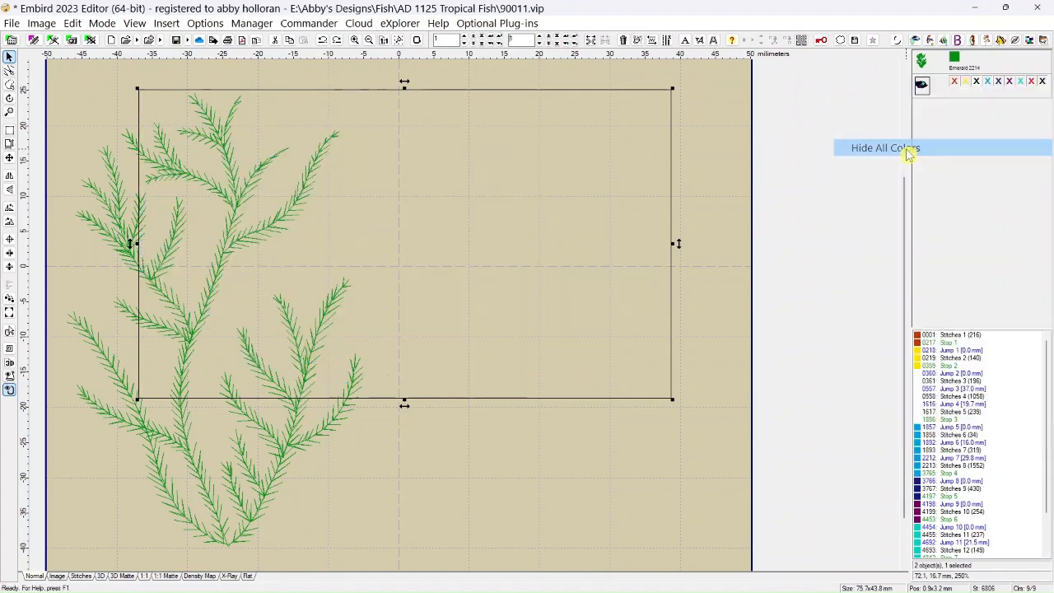
pyautogui.rightClick(955, 86)
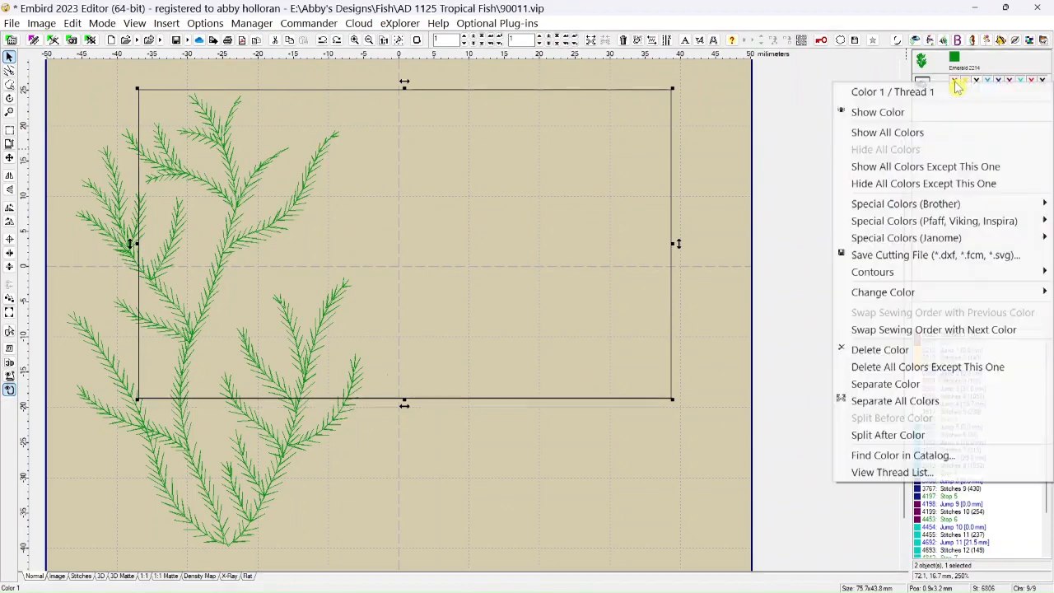
pyautogui.click(912, 133)
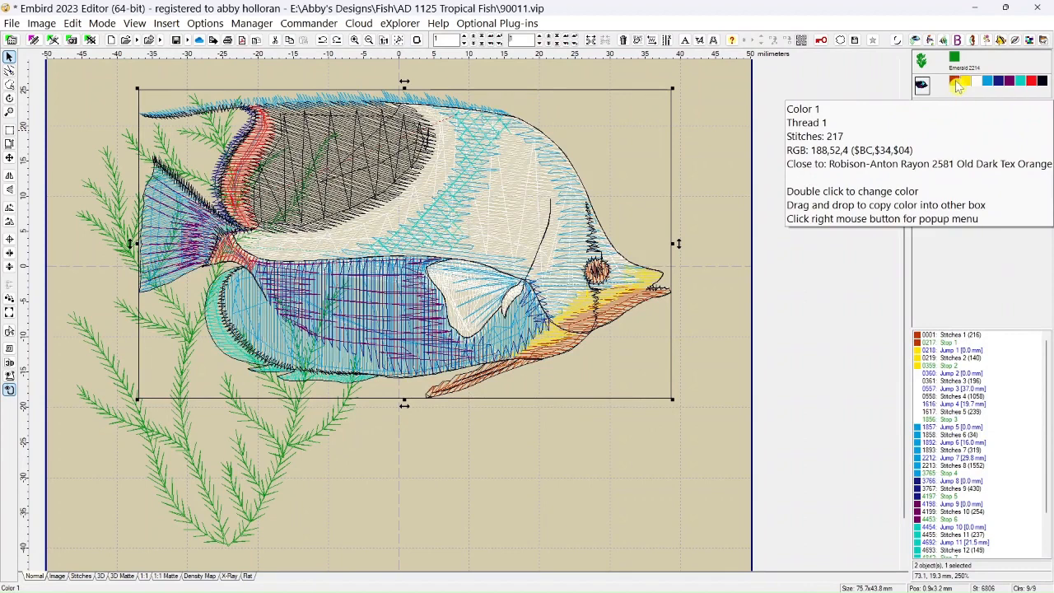
pyautogui.click(955, 84)
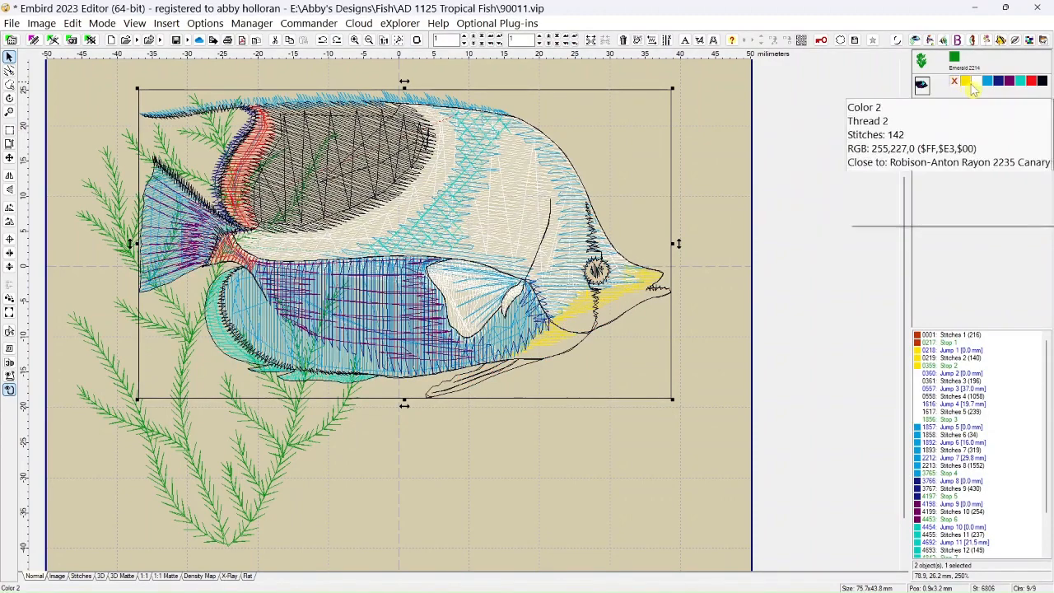
# Hide and show again the fish's fourth, blue color, and make its first, orange color visible.
pyautogui.click(987, 82)
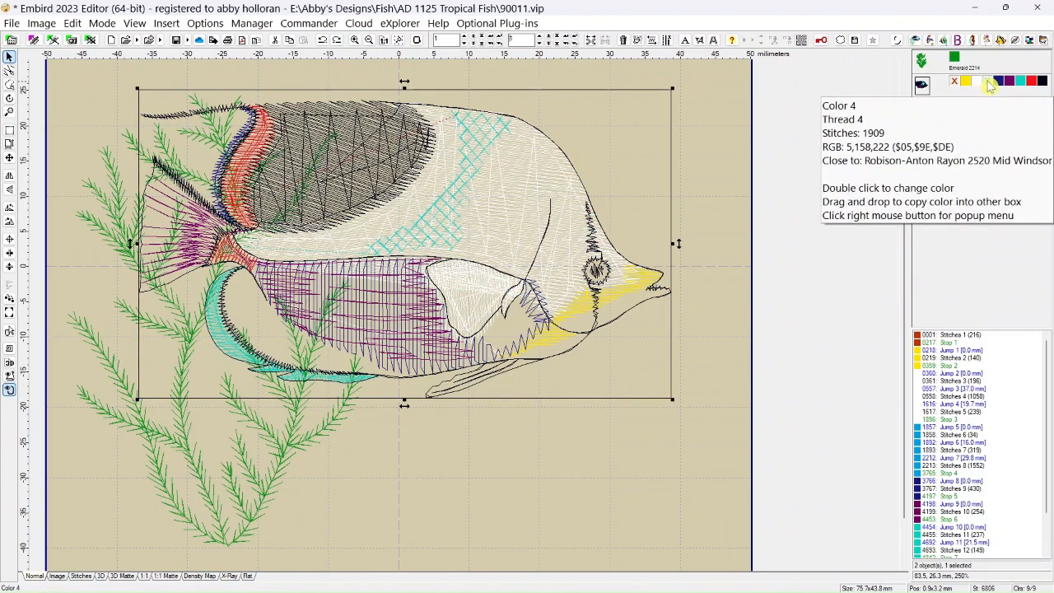
pyautogui.click(987, 82)
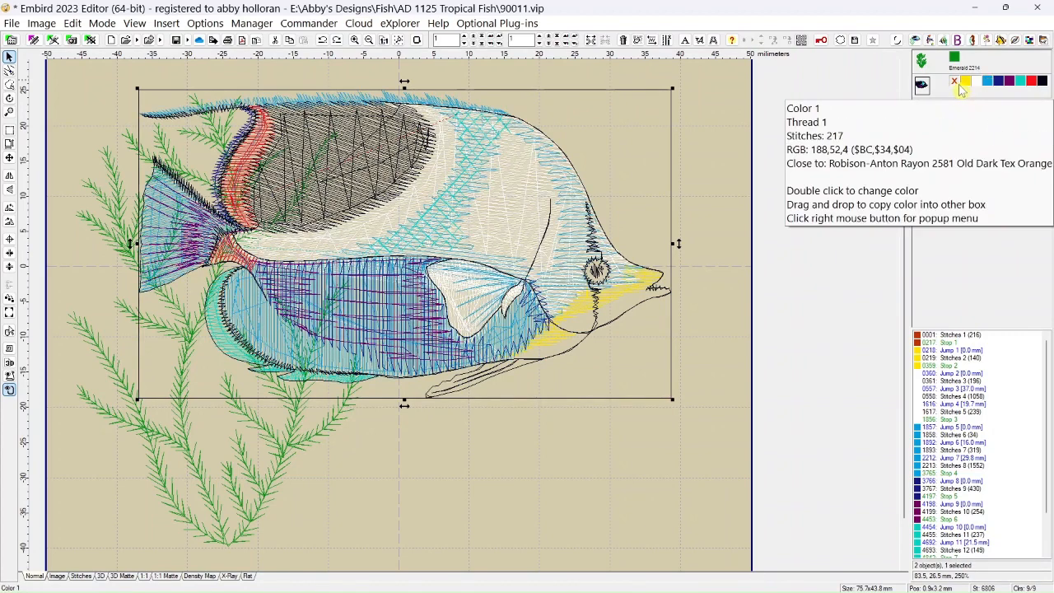
pyautogui.click(954, 82)
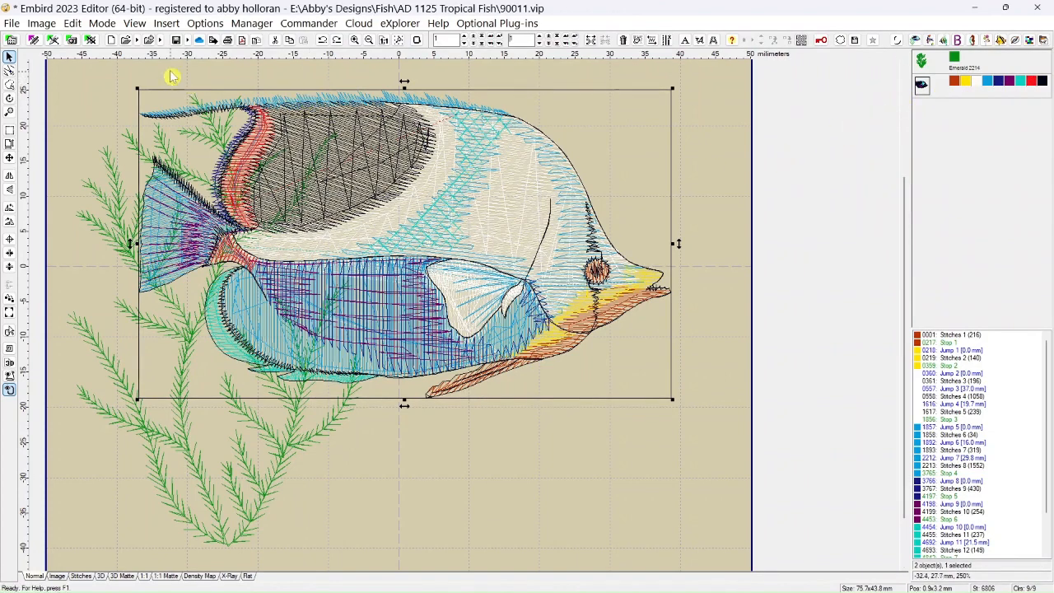
# Switch the color chips to the small size and return them to the normal size.
pyautogui.click(134, 23)
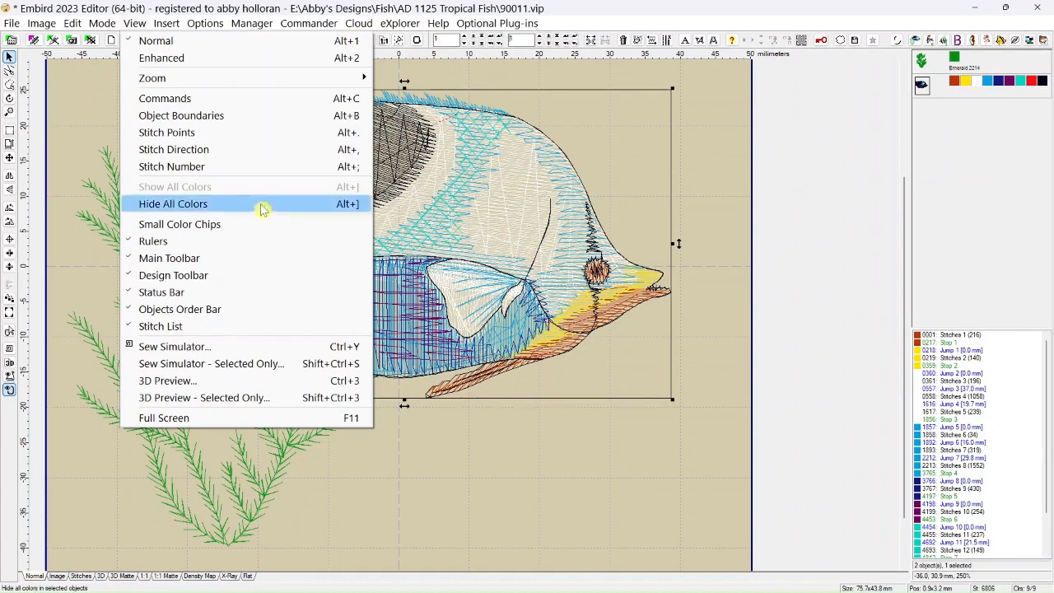
pyautogui.click(129, 227)
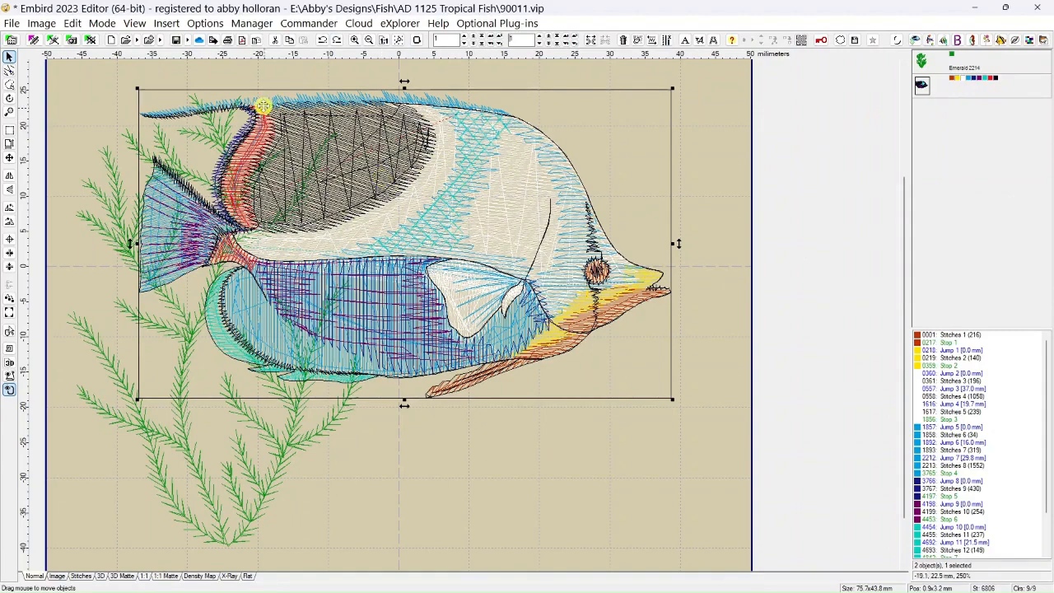
pyautogui.click(136, 23)
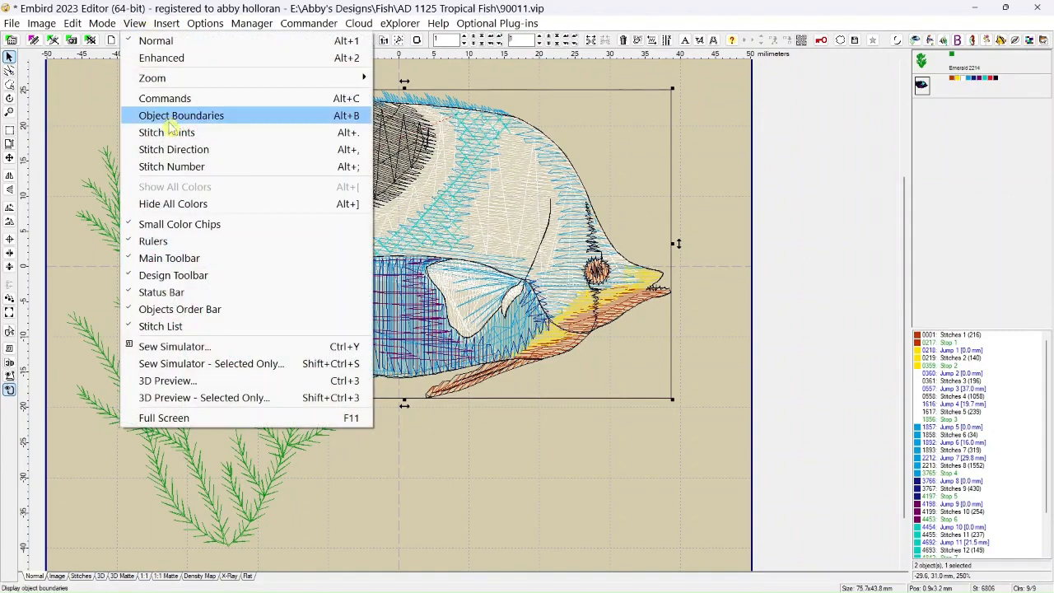
pyautogui.click(136, 228)
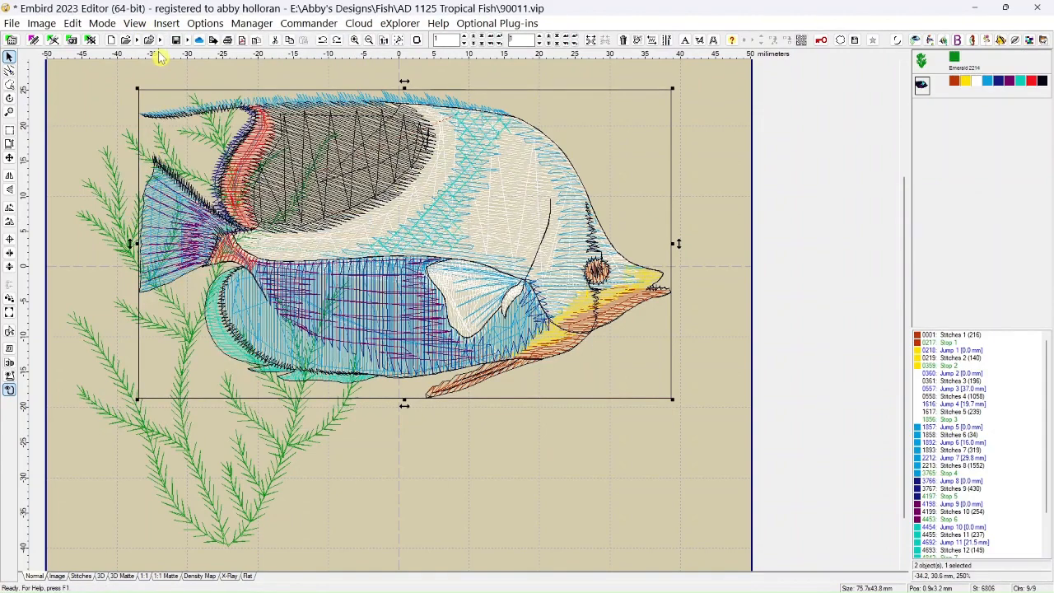
# Hide the stitch list and show it again.
pyautogui.click(135, 23)
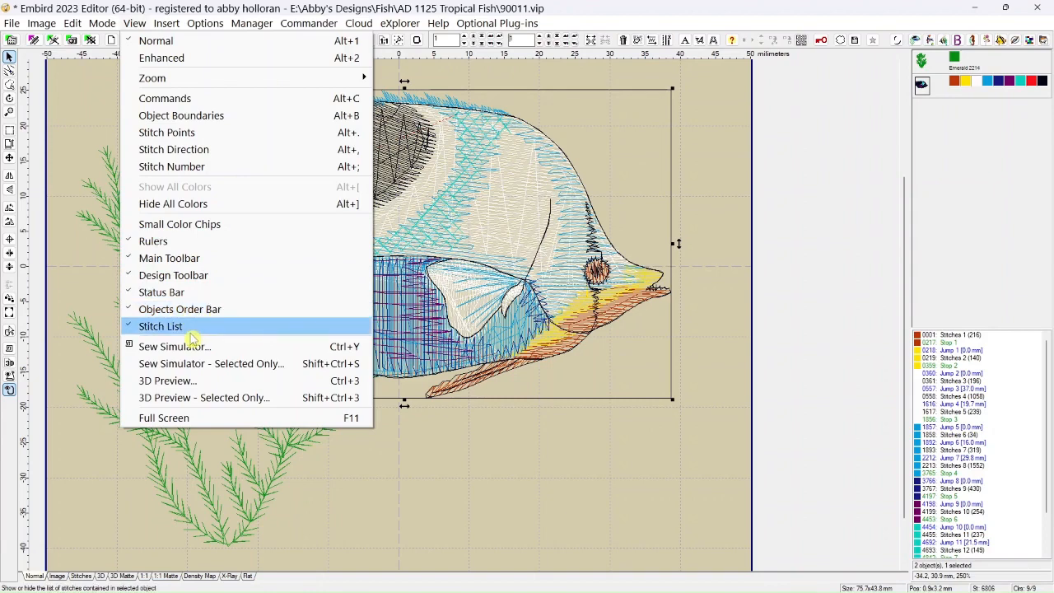
pyautogui.click(134, 330)
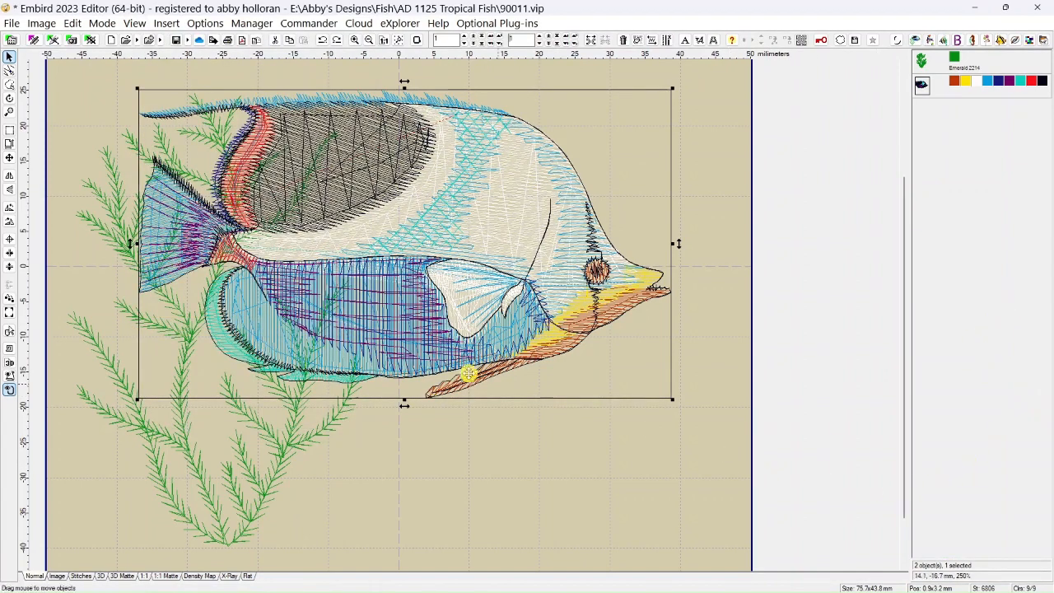
pyautogui.click(136, 25)
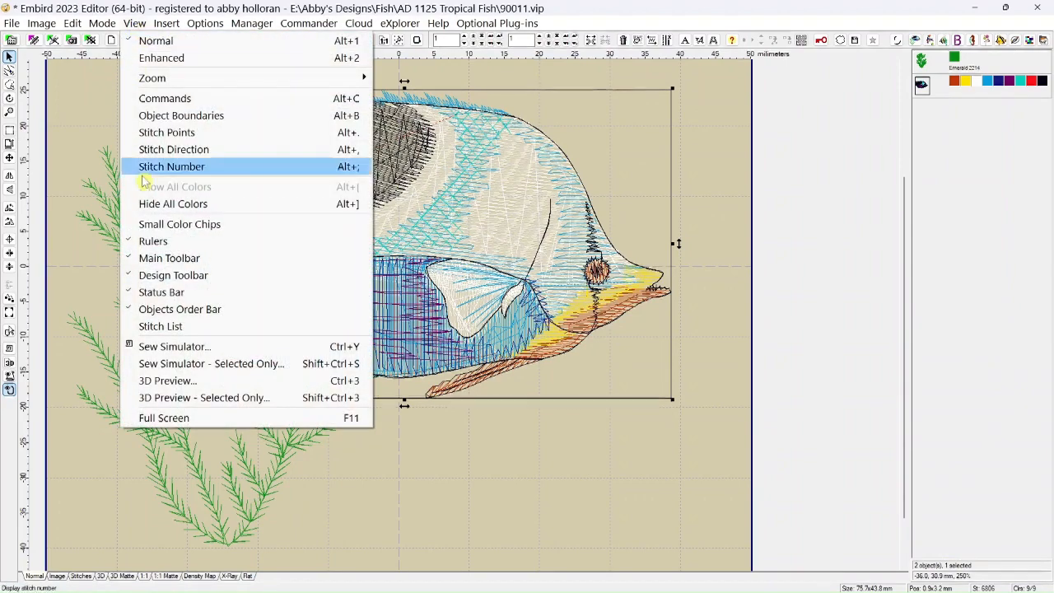
pyautogui.click(131, 325)
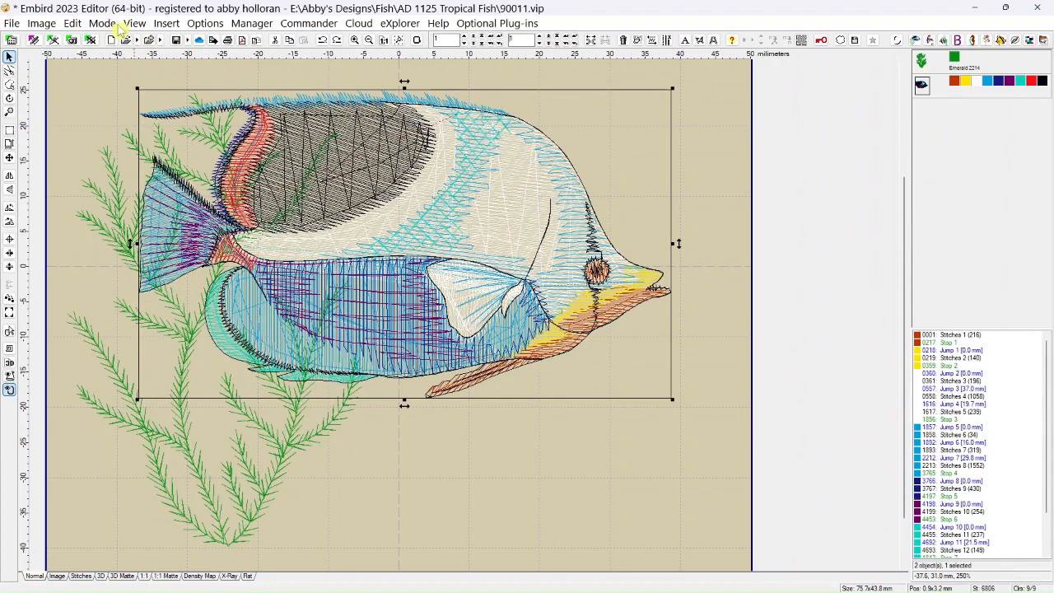
# Hide the main toolbar and the design toolbar, and show both of them again.
pyautogui.click(141, 26)
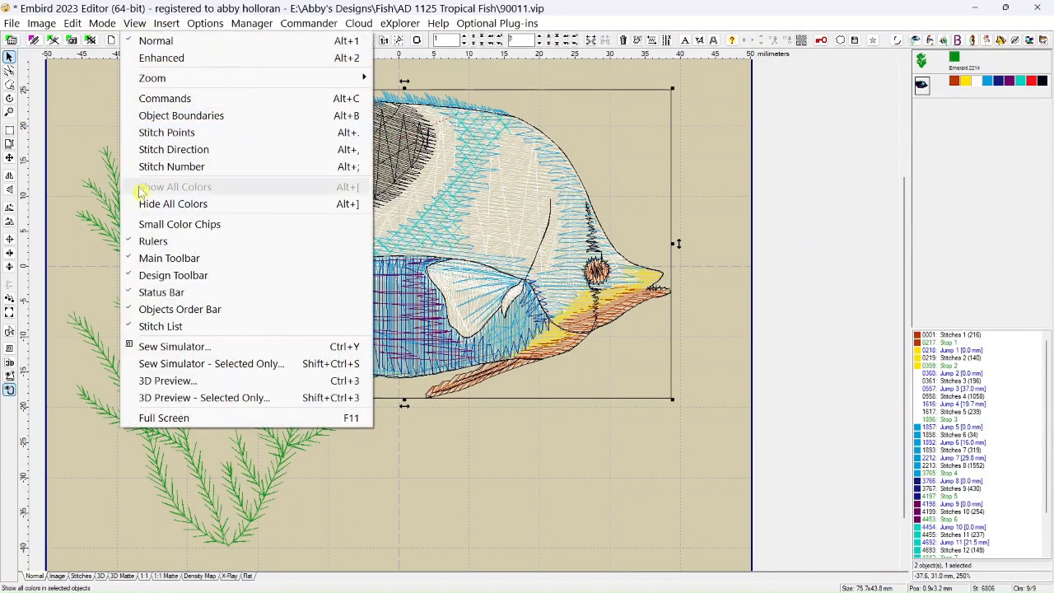
pyautogui.click(136, 262)
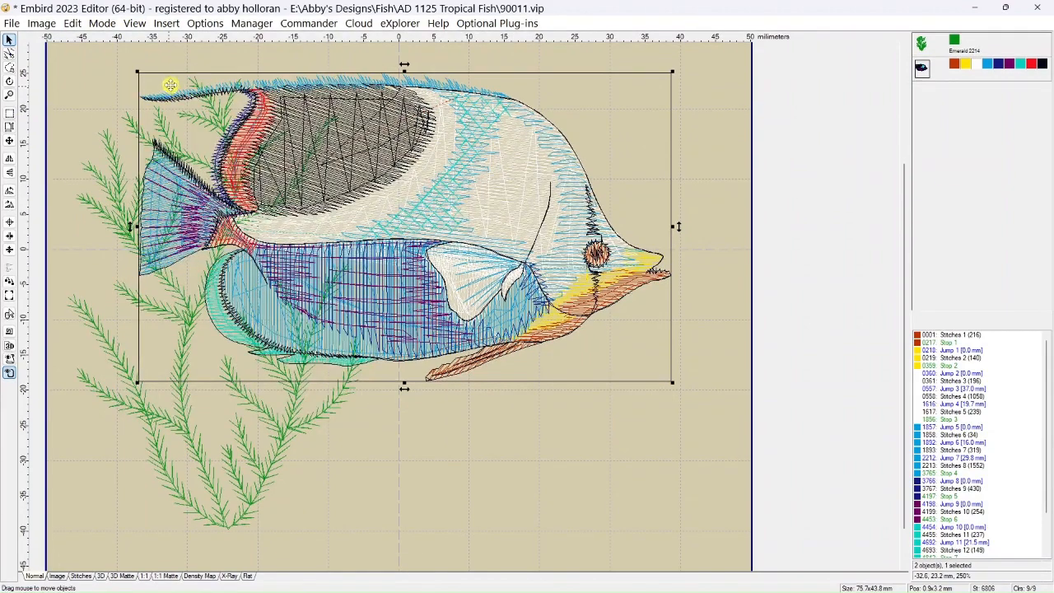
pyautogui.click(140, 24)
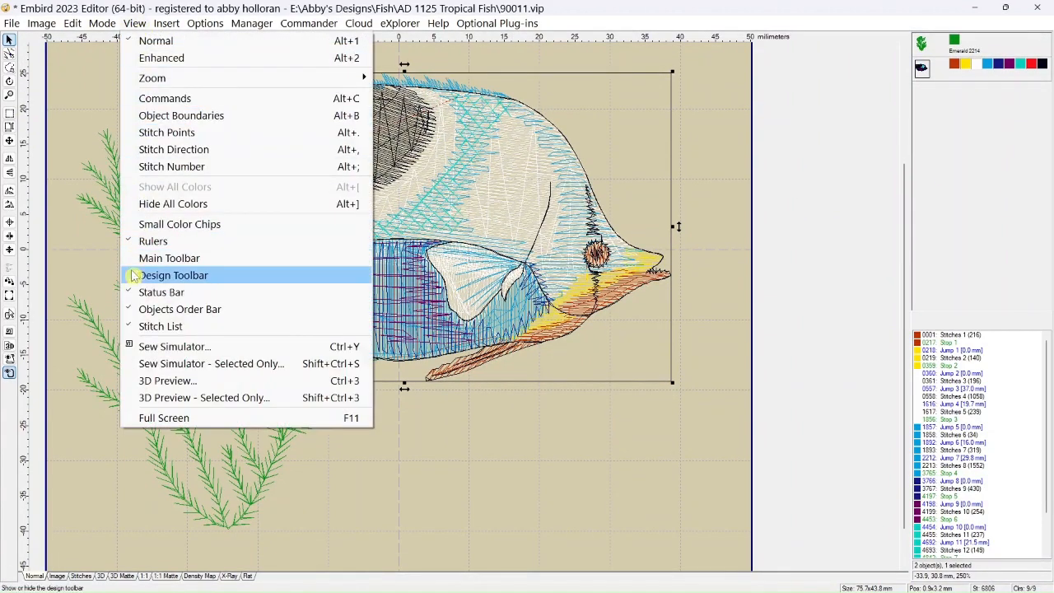
pyautogui.click(130, 280)
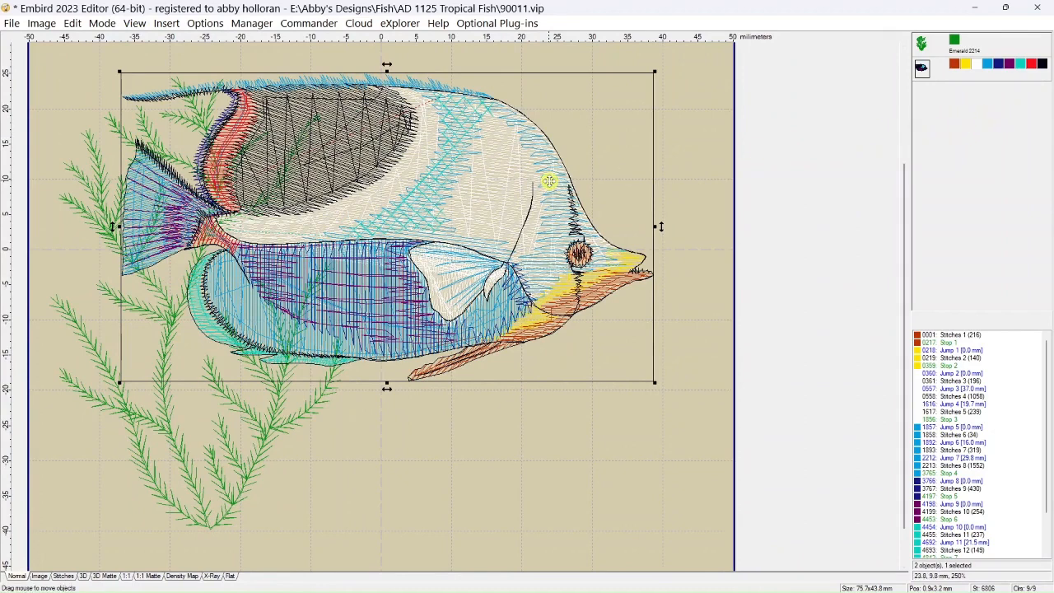
pyautogui.click(134, 23)
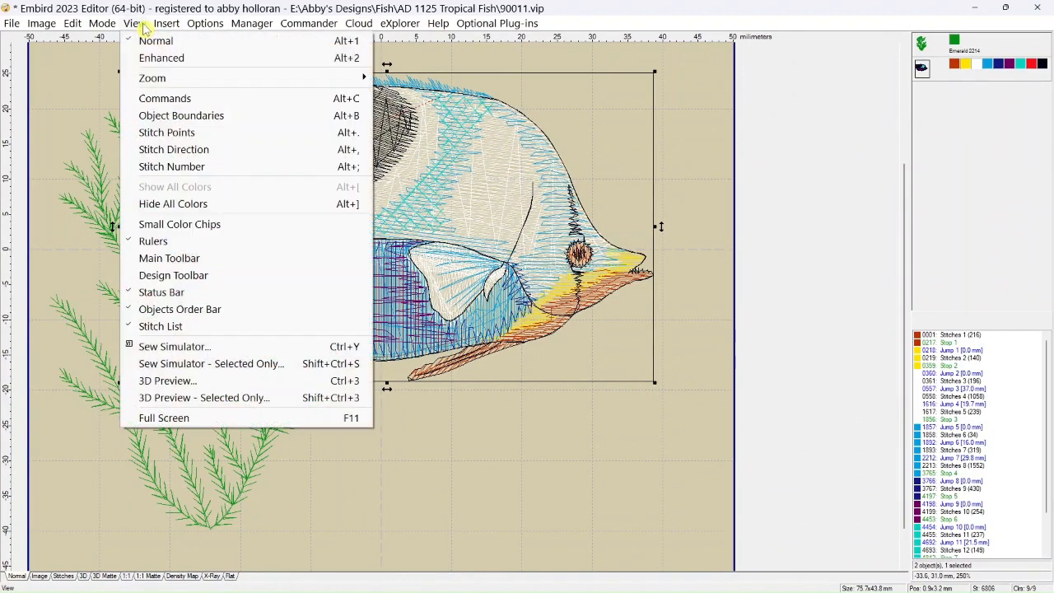
pyautogui.click(133, 258)
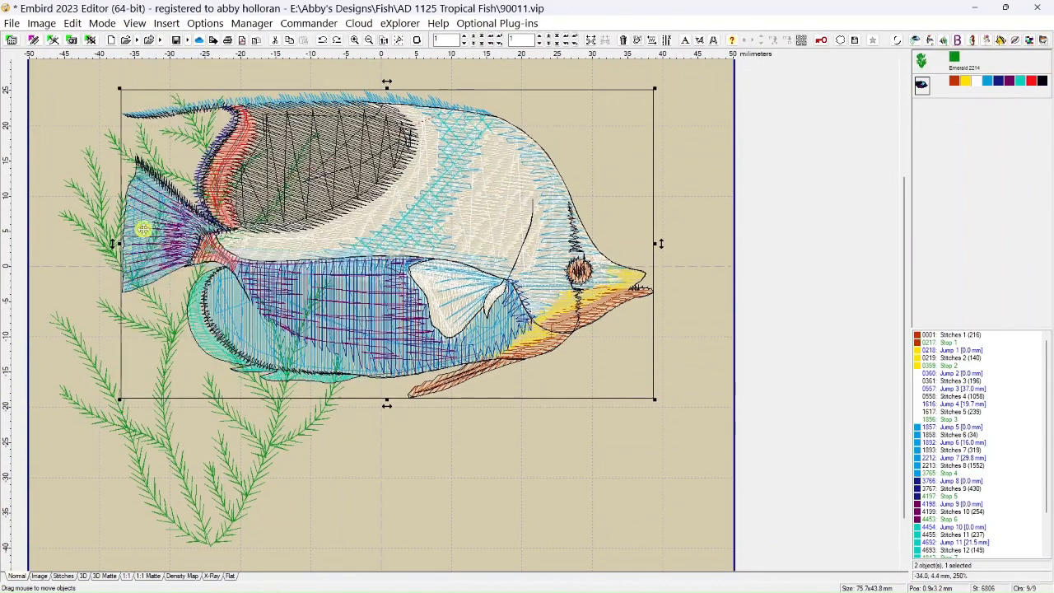
pyautogui.click(134, 25)
pyautogui.click(133, 277)
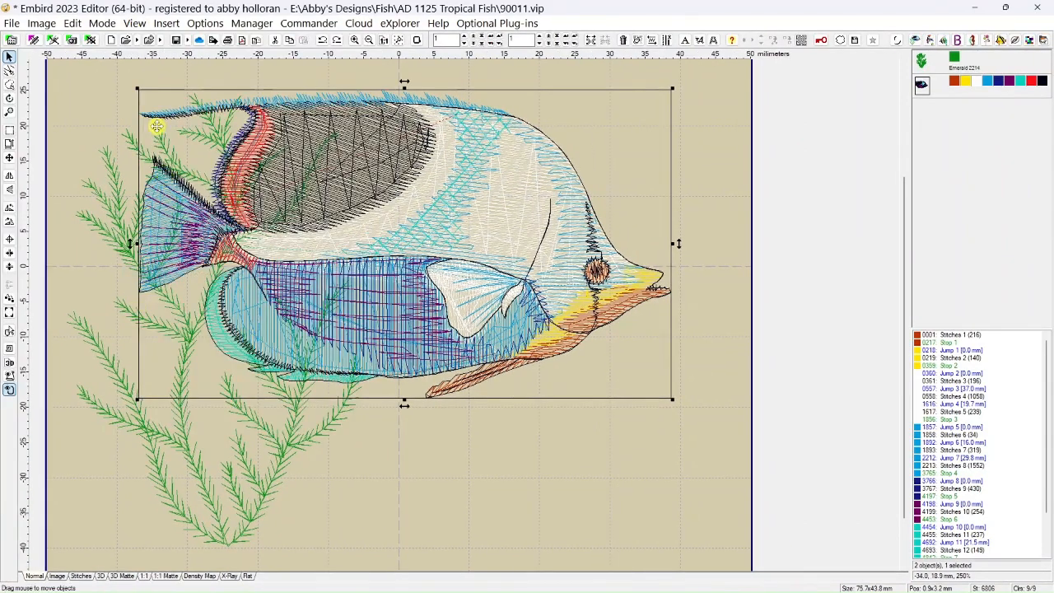
# Run the Sew Simulator on the whole design at 300% scale with the speed set to 750 stitches per second.
pyautogui.click(135, 24)
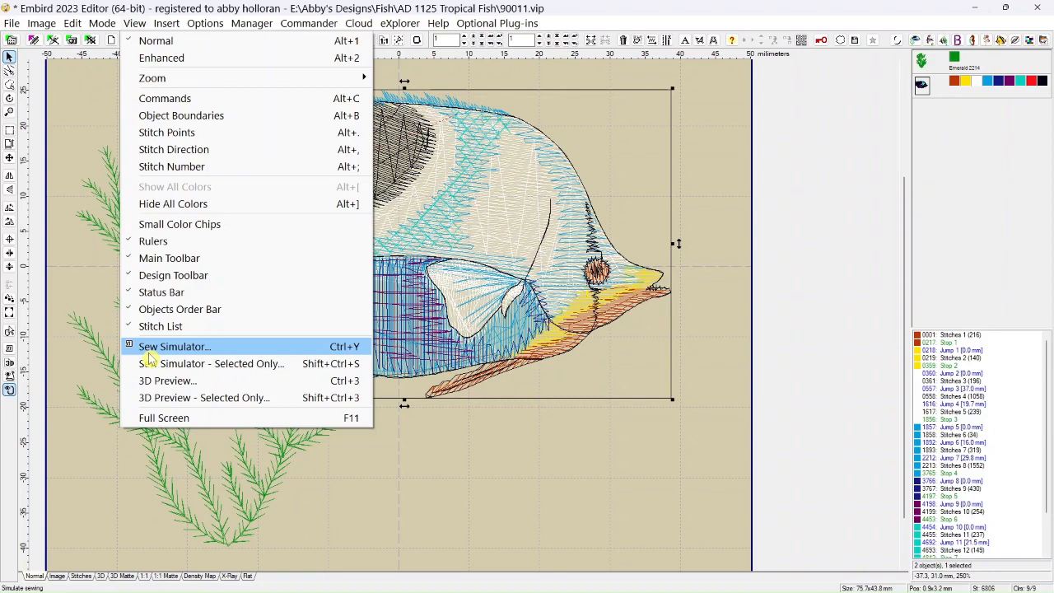
pyautogui.click(10, 352)
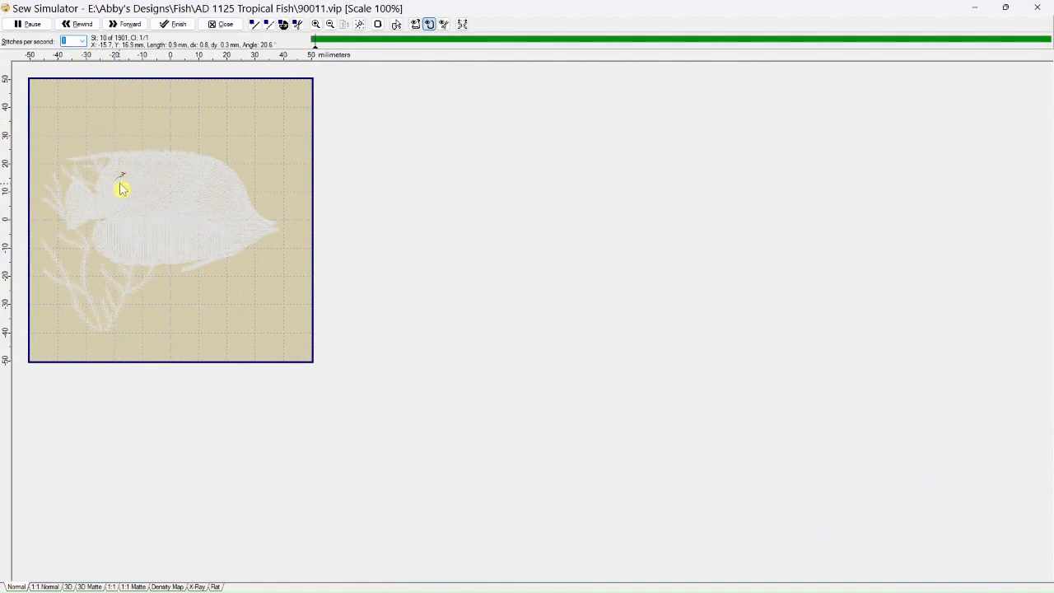
pyautogui.scroll(2, 138, 217)
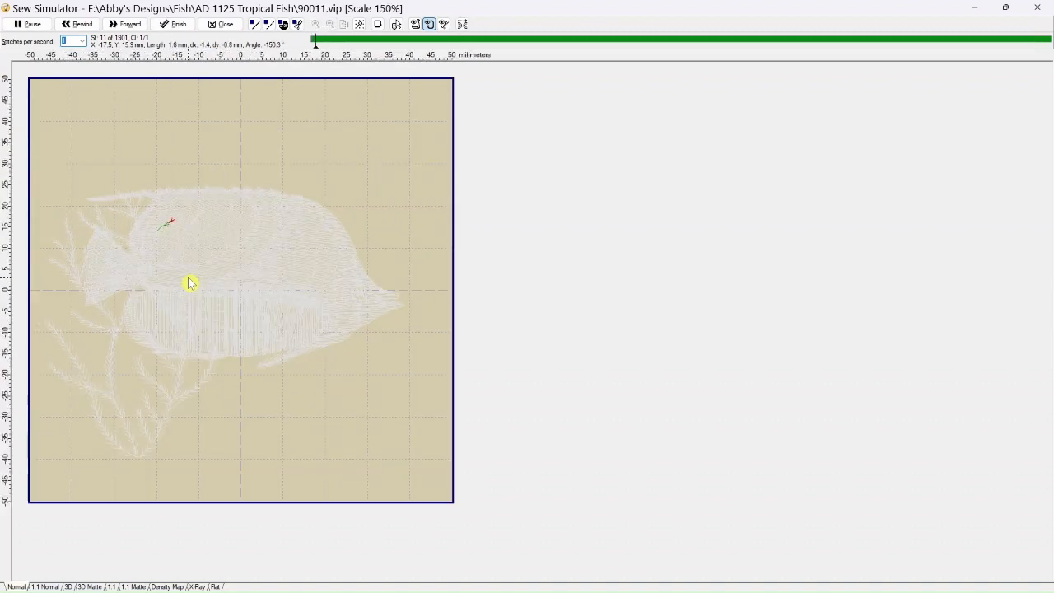
pyautogui.scroll(1, 202, 295)
pyautogui.scroll(1, 227, 302)
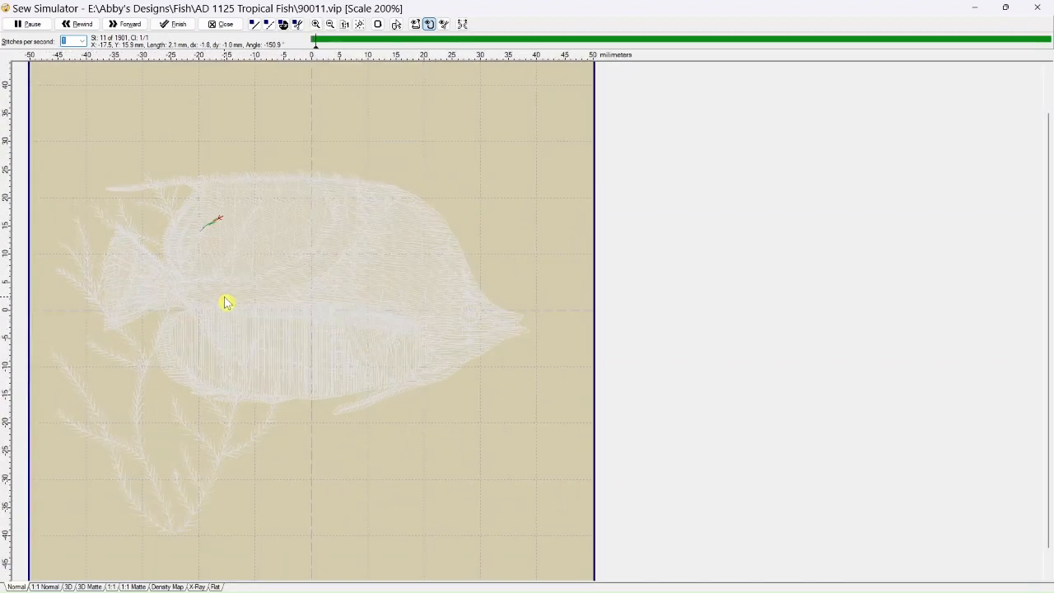
pyautogui.scroll(1, 227, 302)
pyautogui.scroll(1, 255, 247)
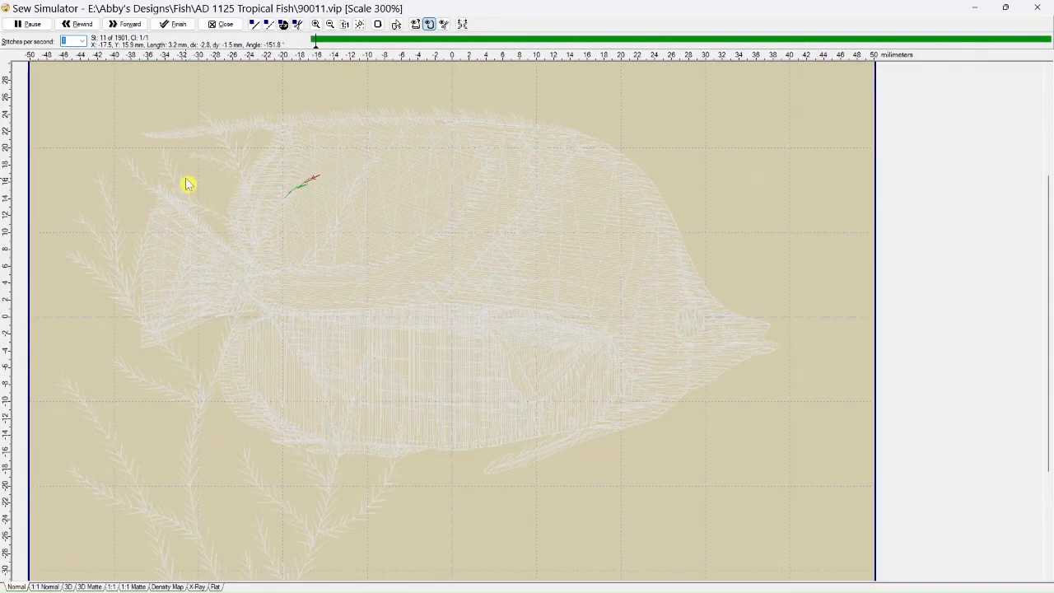
pyautogui.click(82, 41)
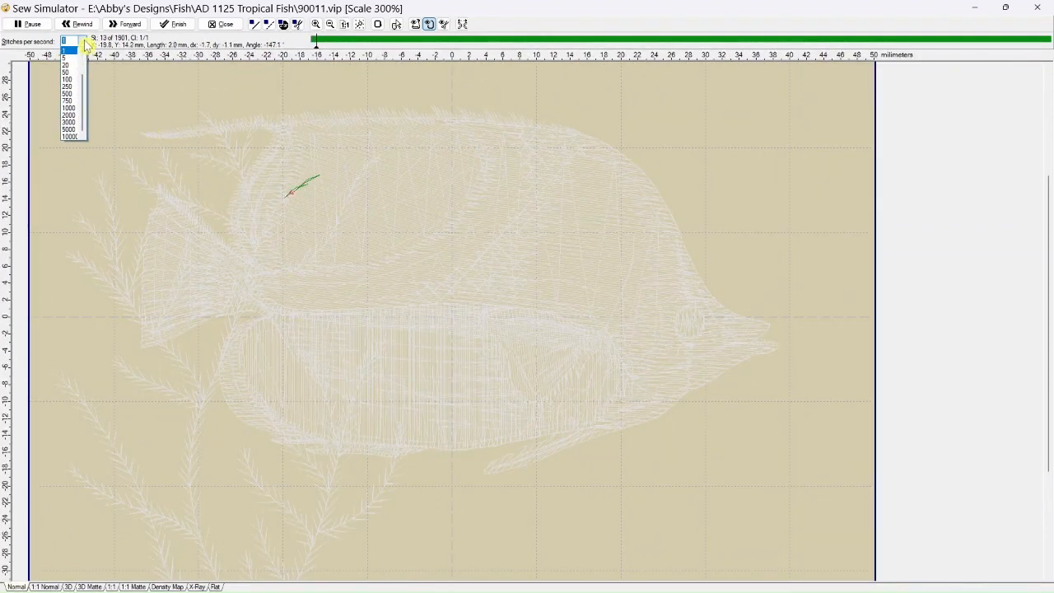
pyautogui.click(70, 102)
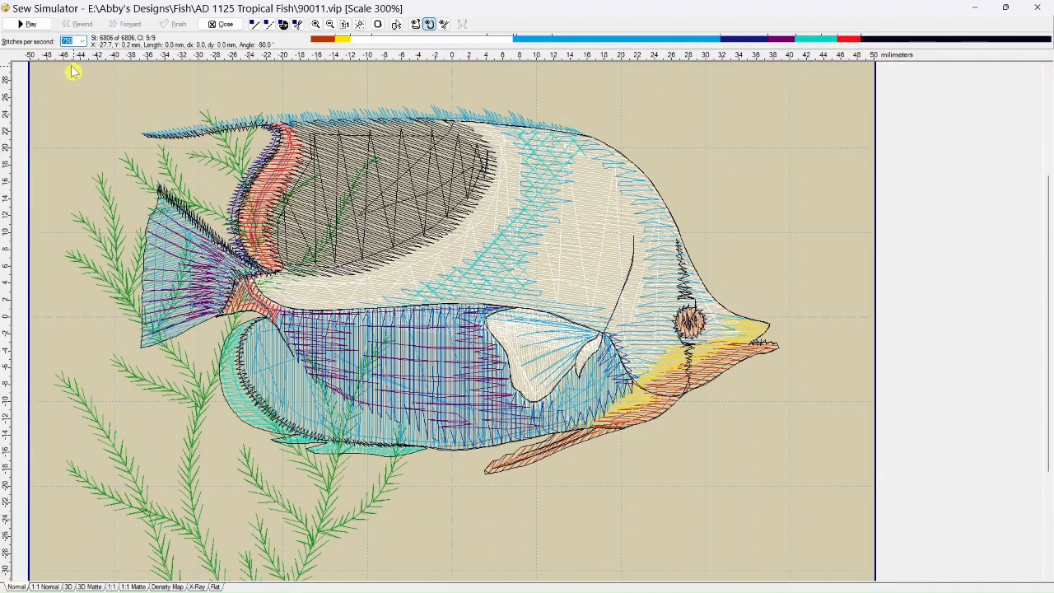
# Replay the sewing simulation, rewind it while it runs, and pause it before rewinding once more.
pyautogui.click(35, 26)
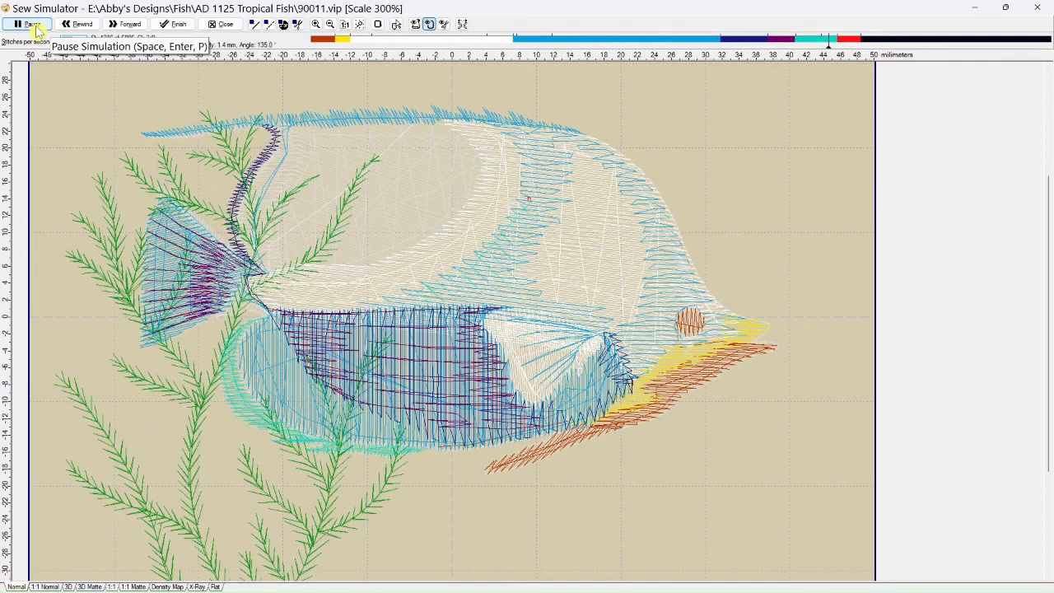
pyautogui.click(79, 27)
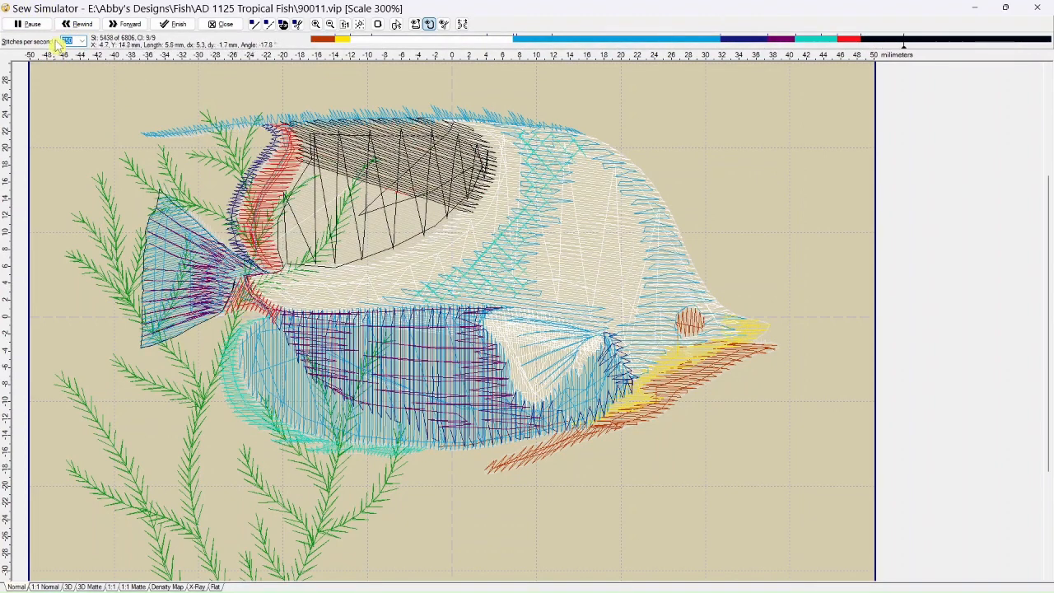
pyautogui.click(37, 24)
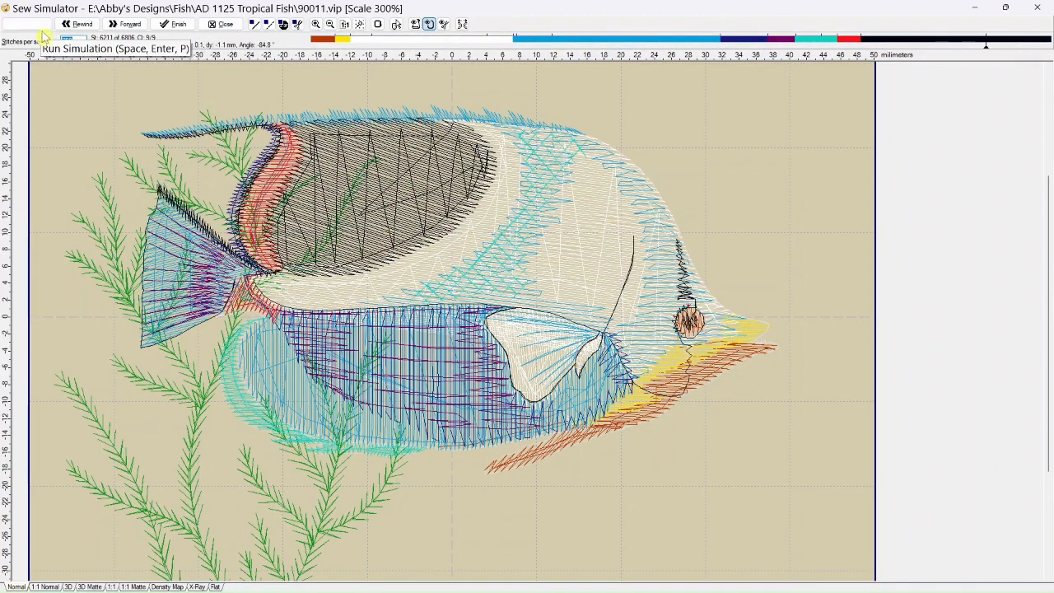
pyautogui.click(84, 28)
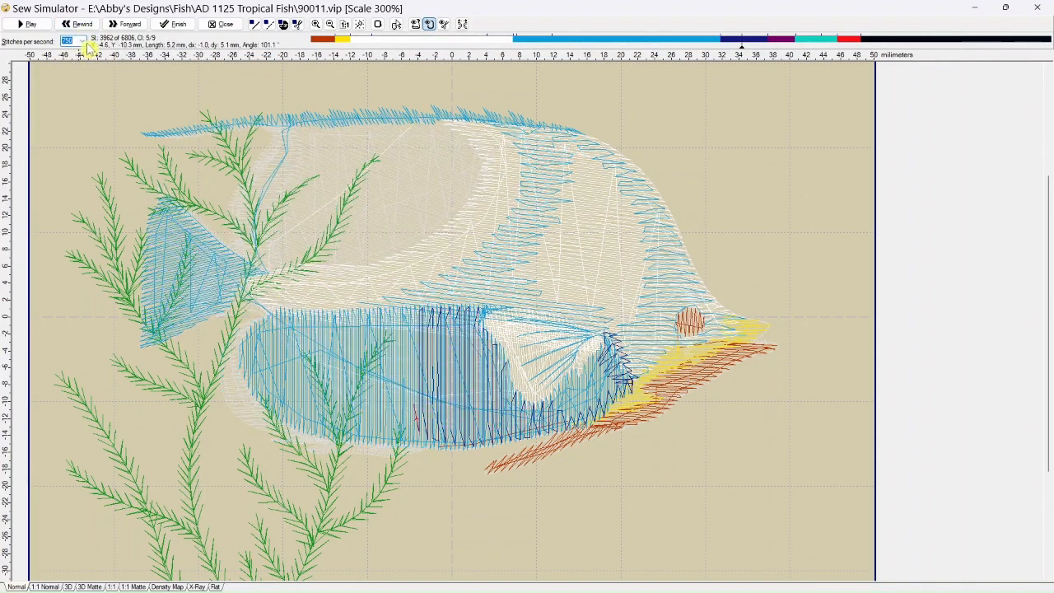
# Set the simulation speed to 100 stitches per second and forward the paused simulation several times.
pyautogui.click(81, 40)
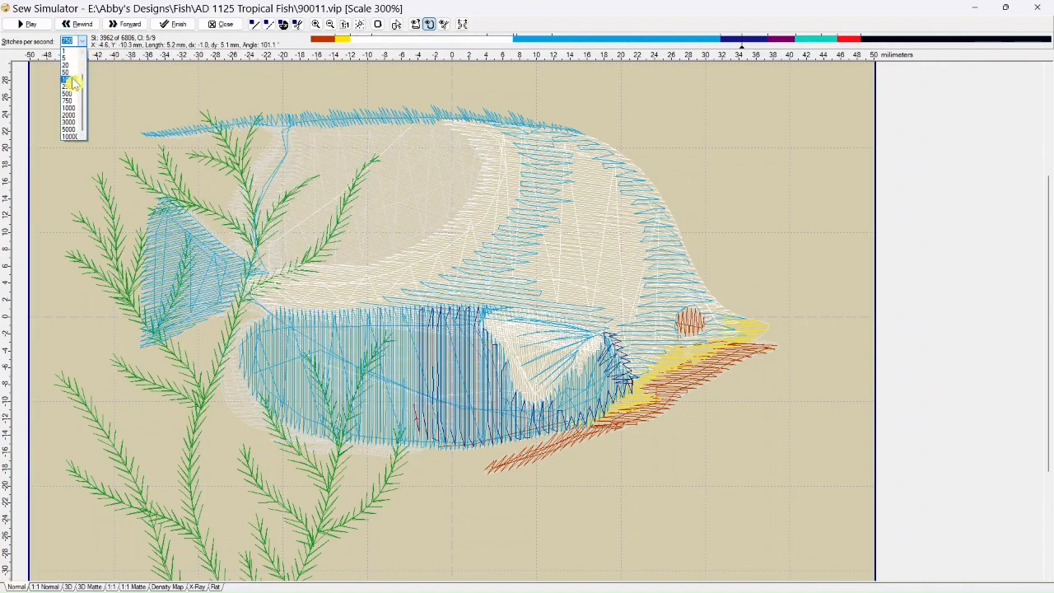
pyautogui.click(70, 79)
pyautogui.click(127, 25)
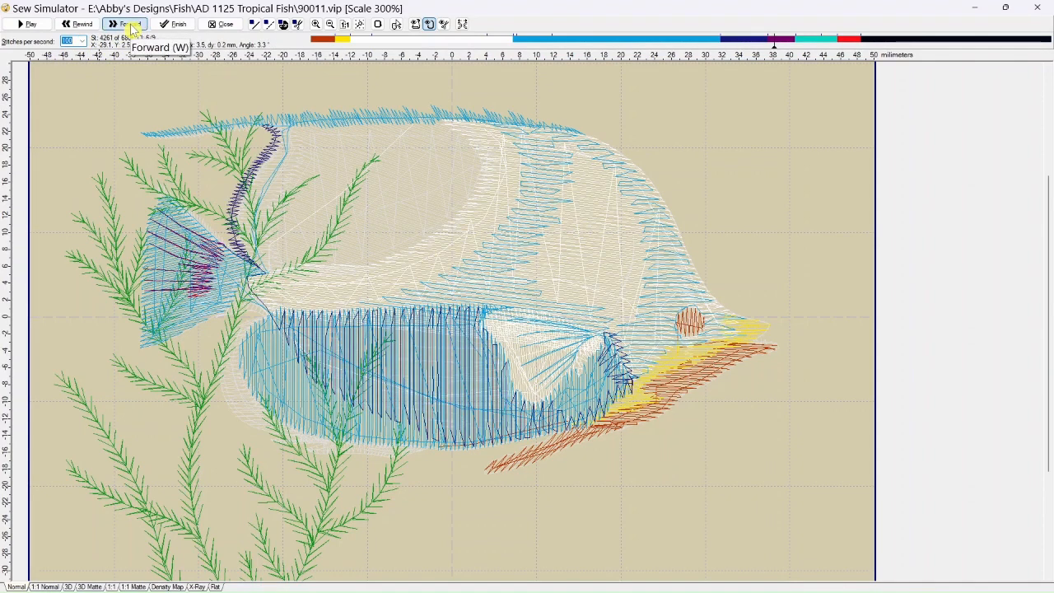
pyautogui.click(132, 28)
pyautogui.click(132, 28)
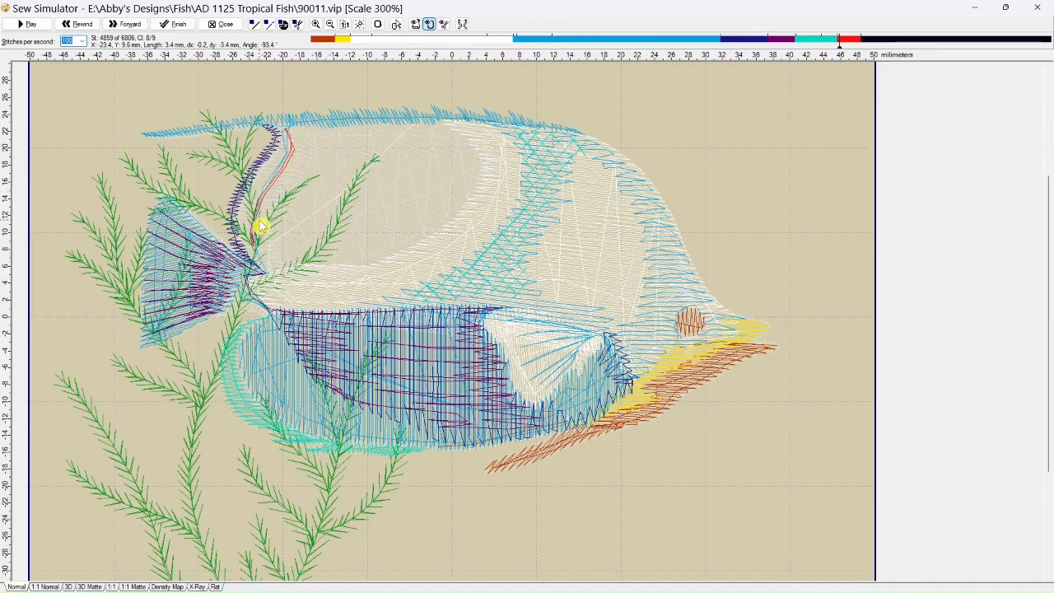
# Set the simulation speed to 1 stitch per second and rewind the paused simulation in small steps.
pyautogui.click(82, 41)
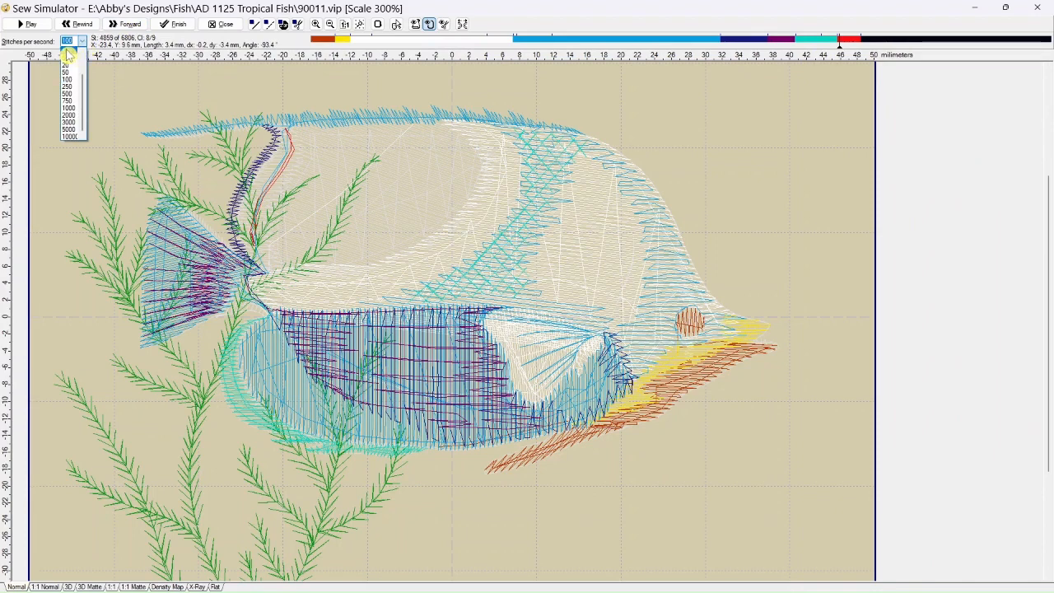
pyautogui.click(68, 55)
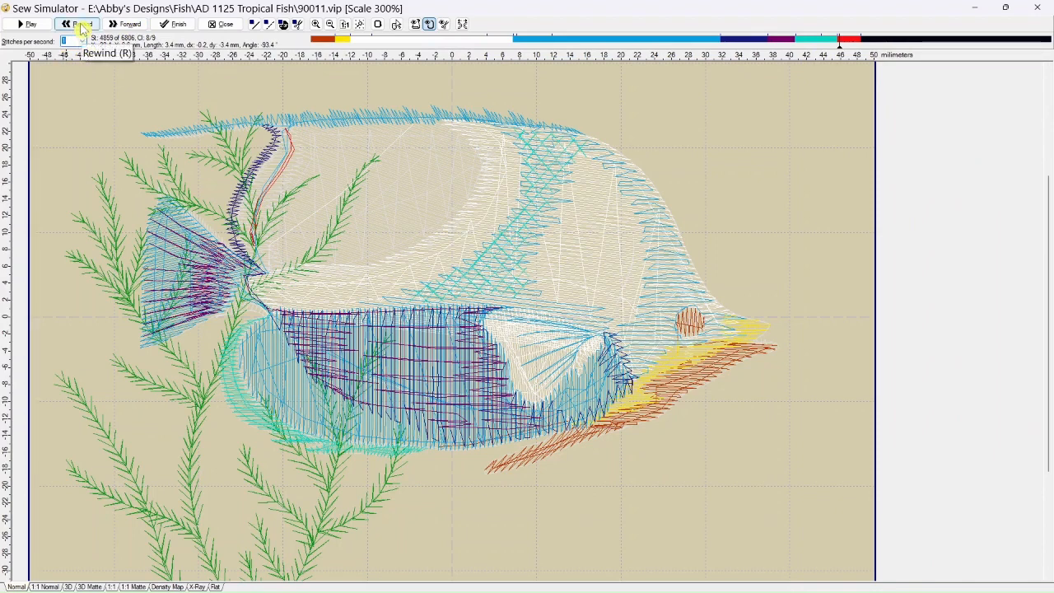
pyautogui.click(82, 27)
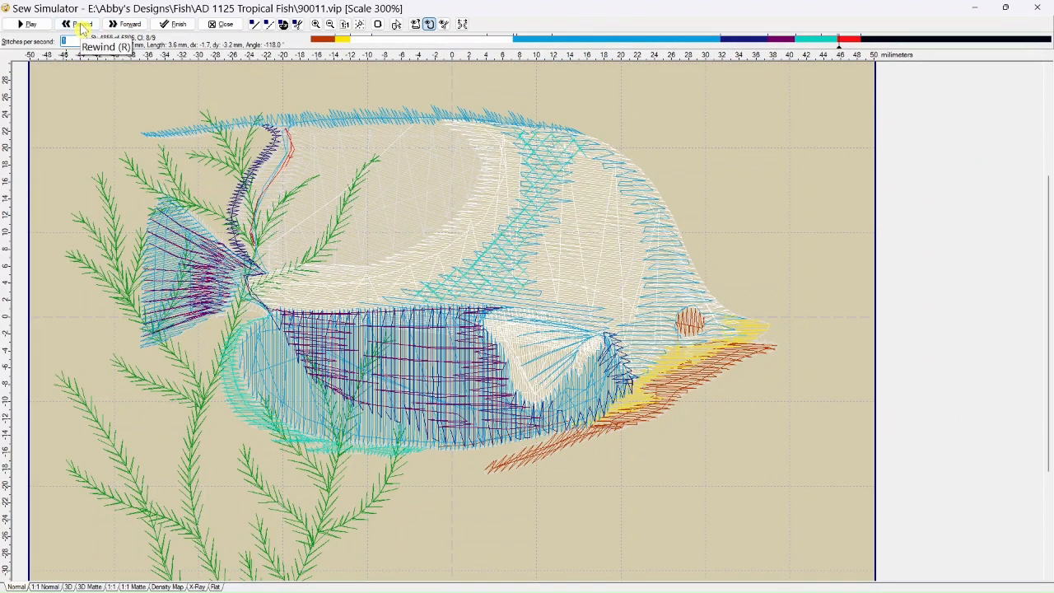
# Rewind the paused simulation stitch by stitch to the jump before the red color and split the fish design at that stitch.
pyautogui.click(82, 29)
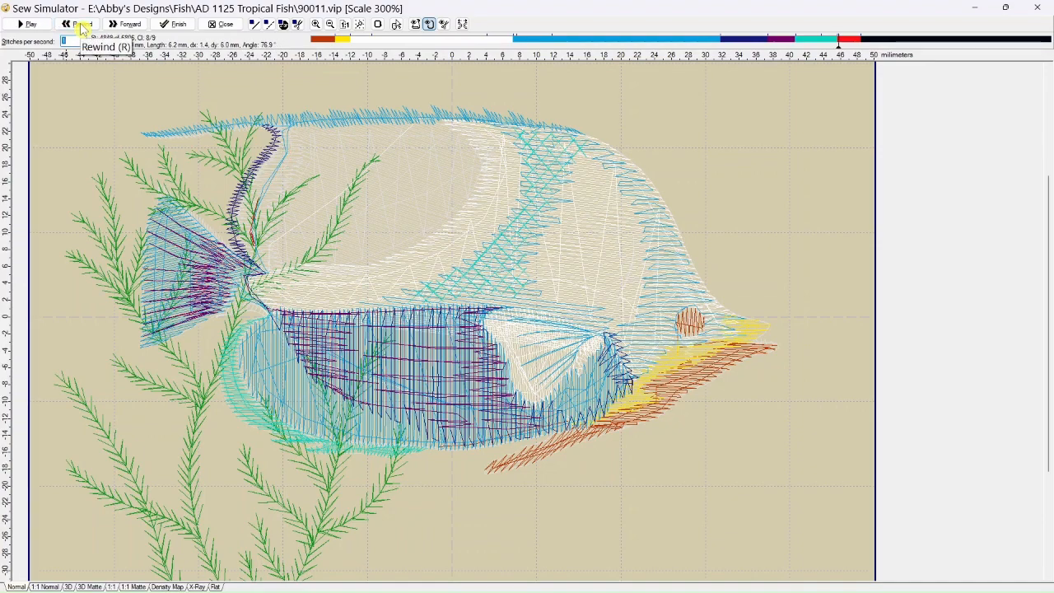
pyautogui.click(82, 29)
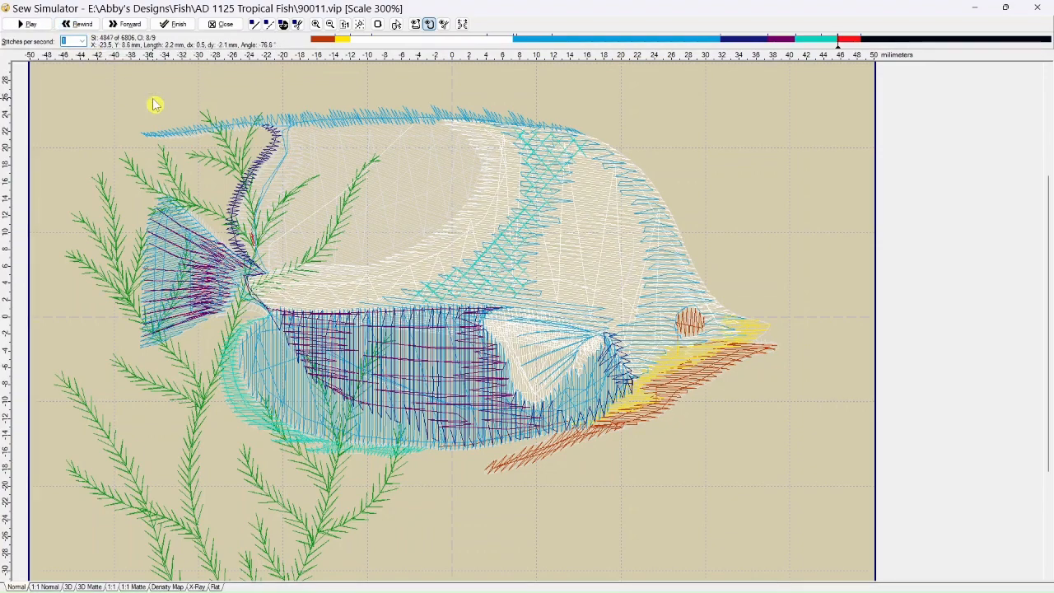
pyautogui.scroll(3, 228, 263)
pyautogui.scroll(4, 258, 262)
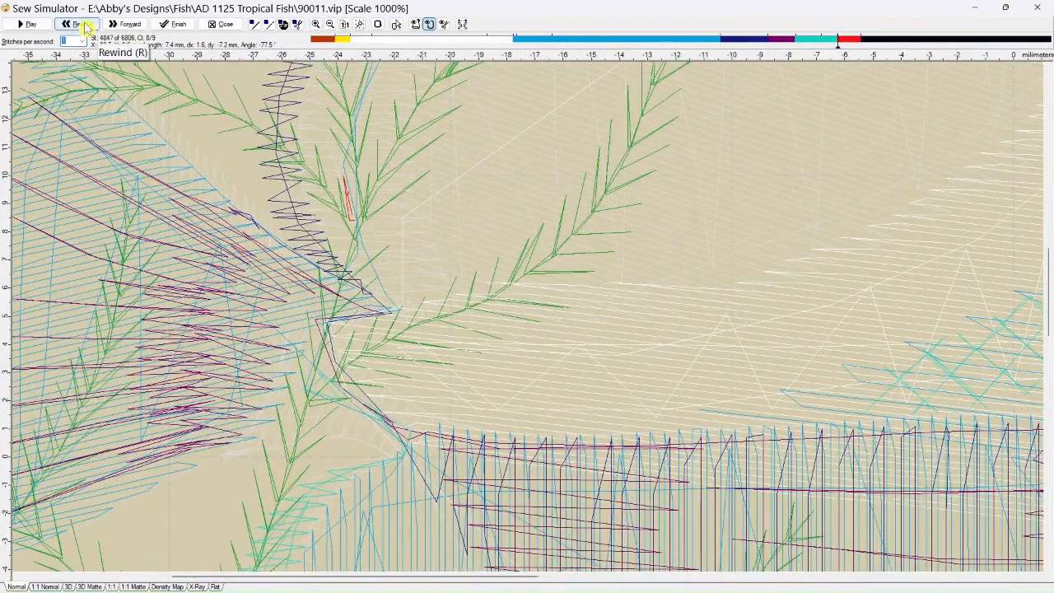
pyautogui.click(85, 31)
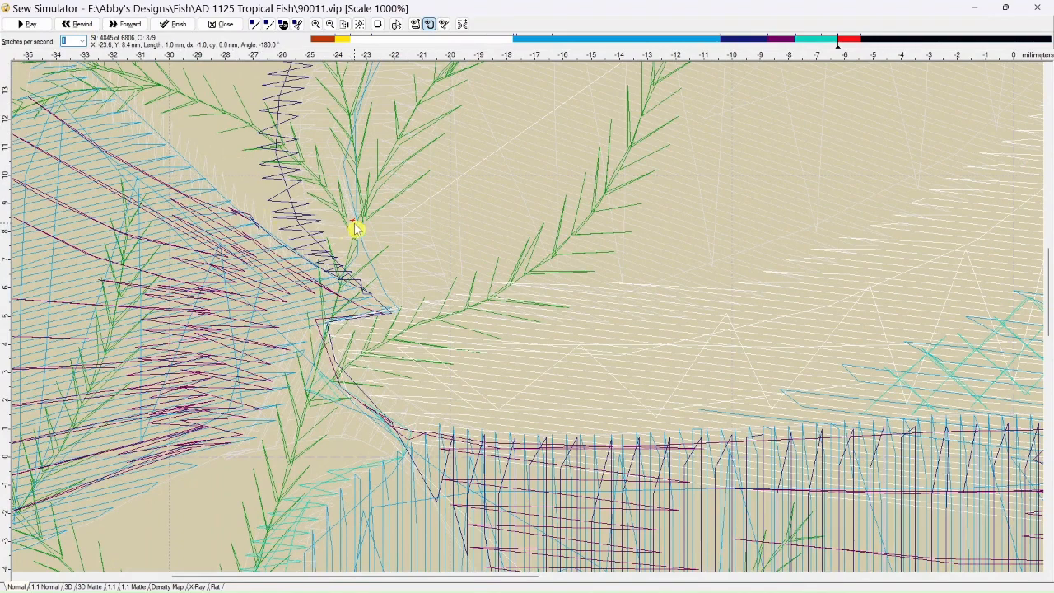
pyautogui.click(76, 27)
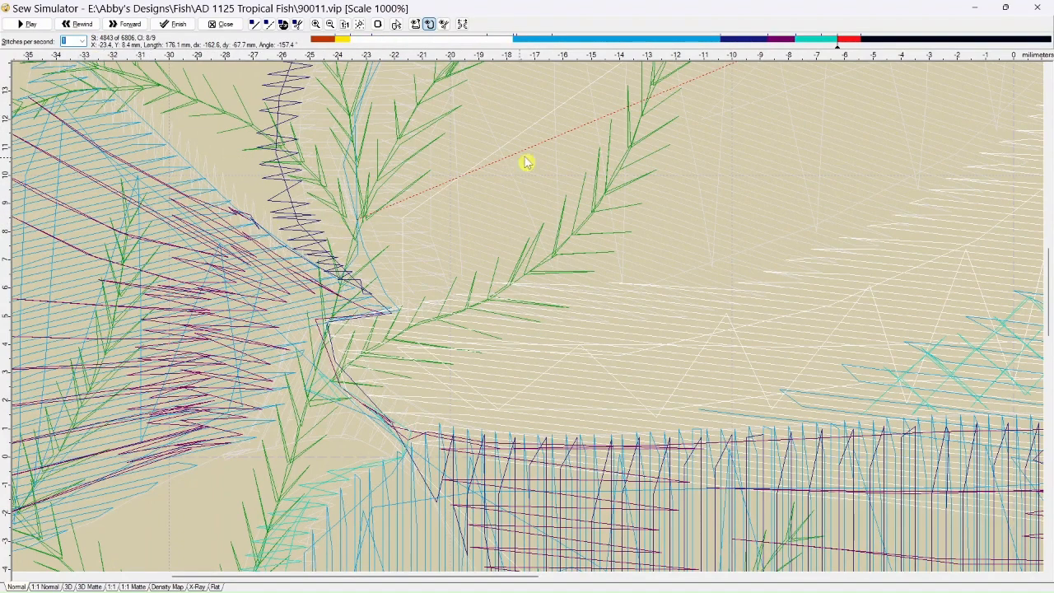
pyautogui.click(464, 25)
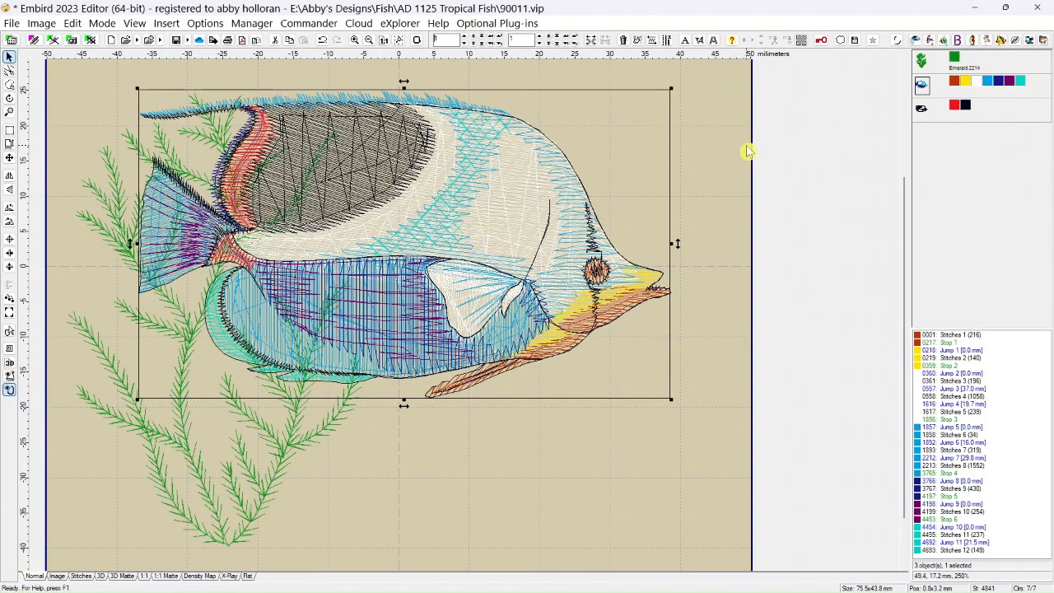
# Undo the split made from the simulator and split the fish object before its red color, Color 8.
pyautogui.click(324, 43)
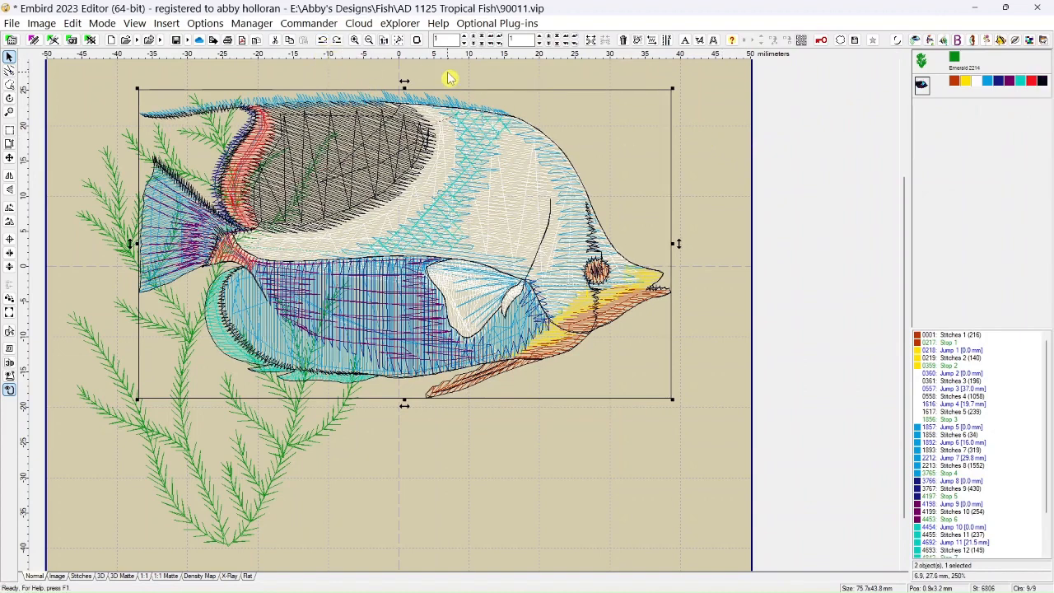
pyautogui.rightClick(1035, 85)
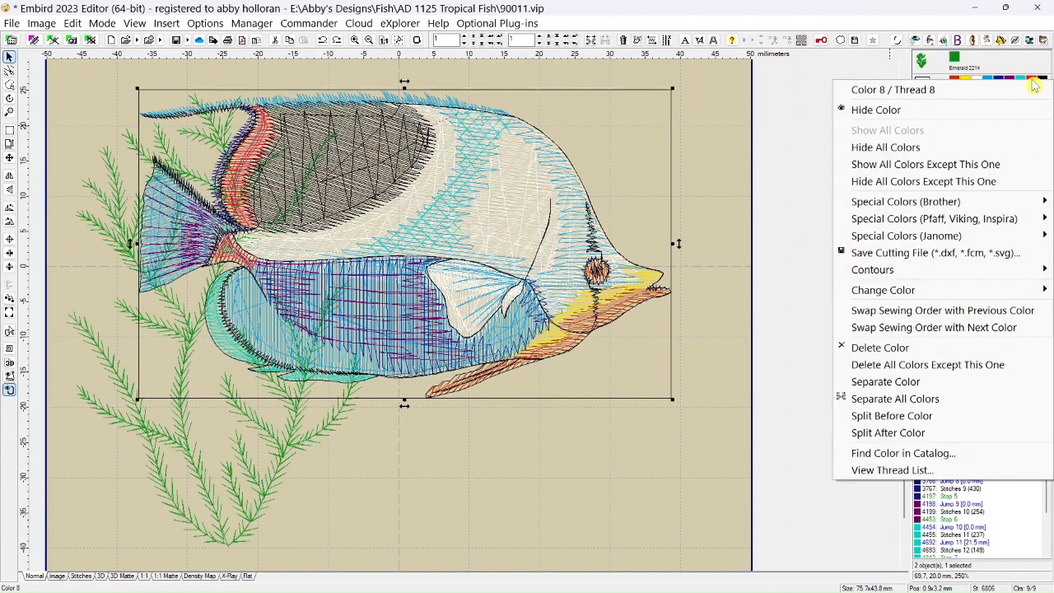
pyautogui.click(889, 415)
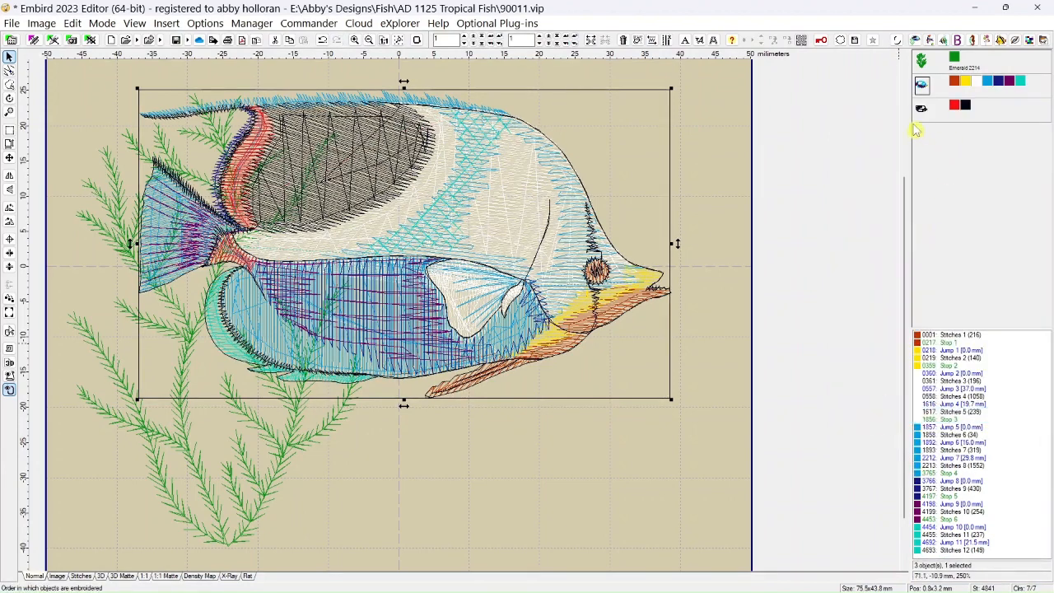